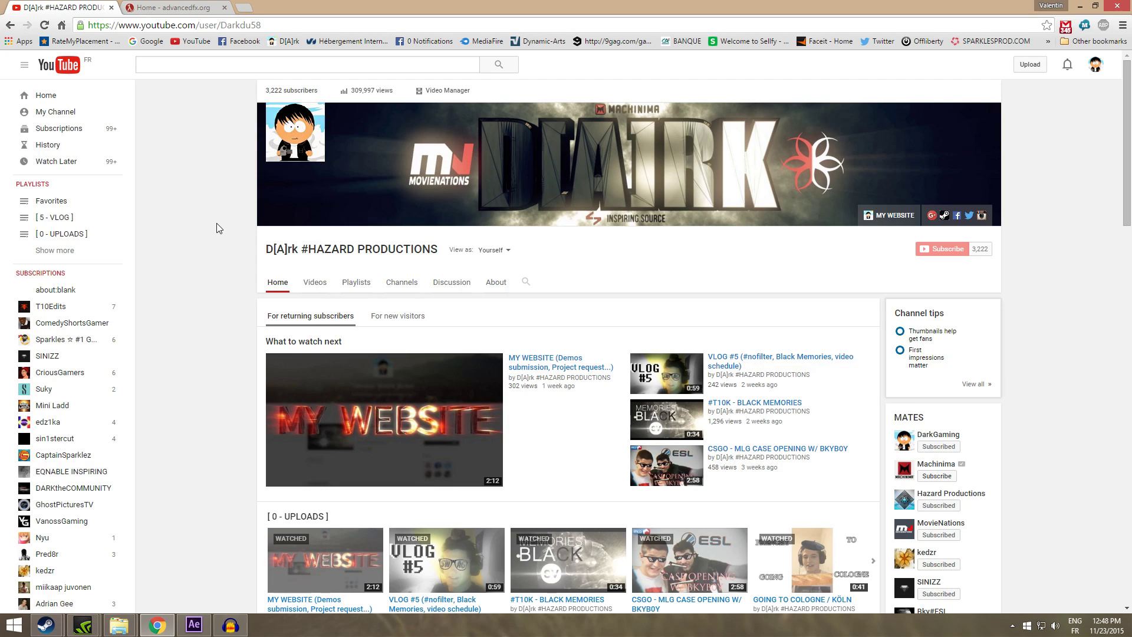
Open the HLAE 2.6.6.10 release page from the advancedfx.org download section
left_click(187, 7)
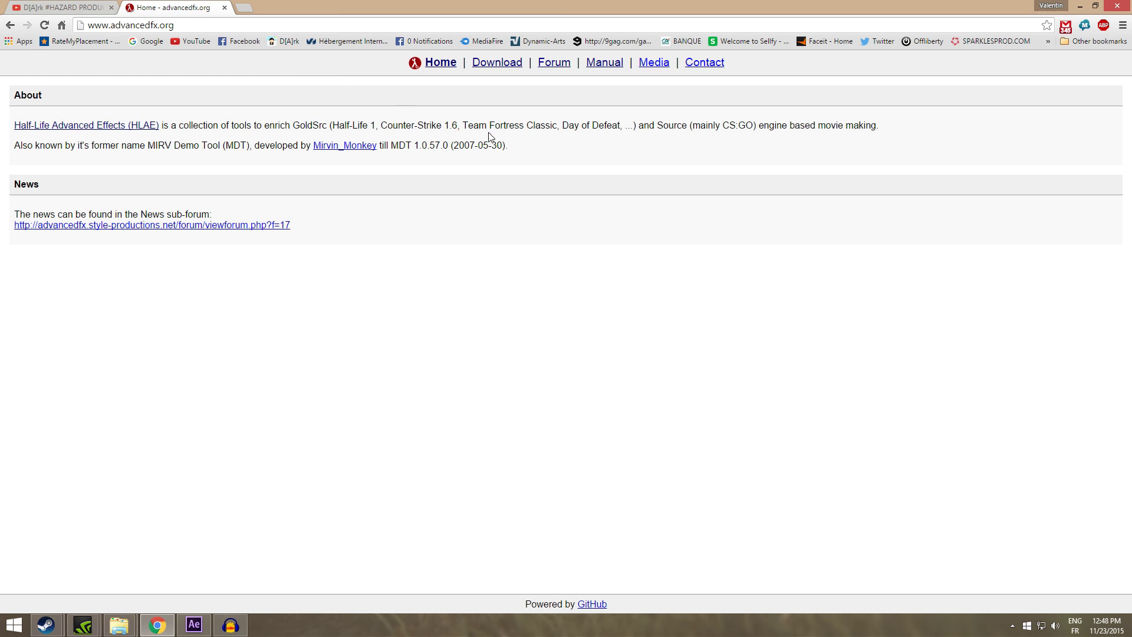
left_click(495, 66)
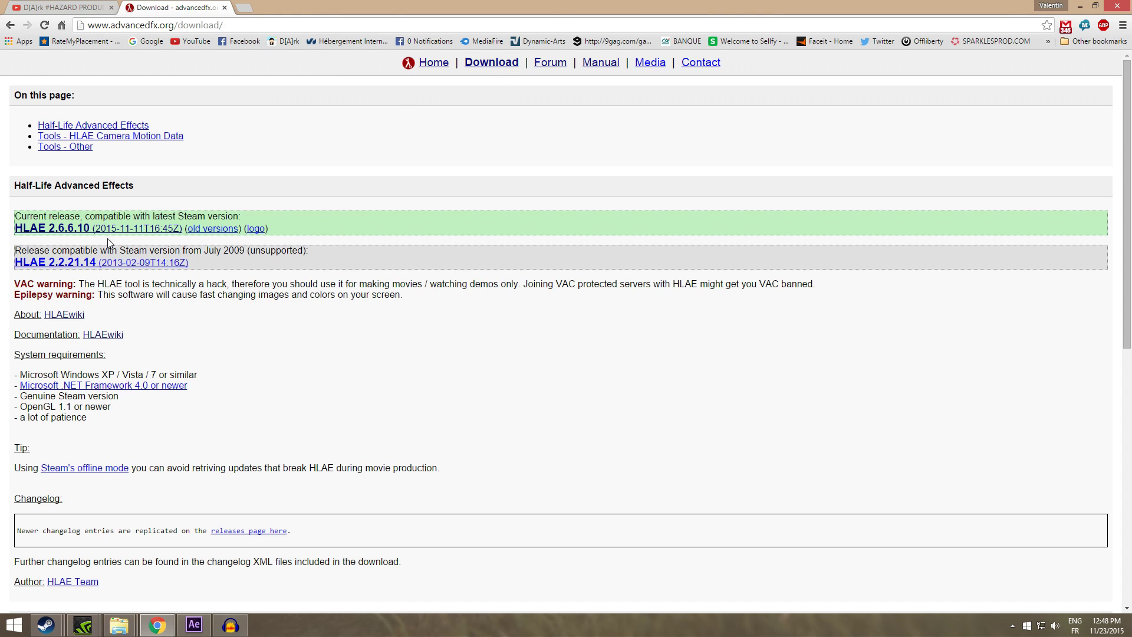
left_click(101, 233)
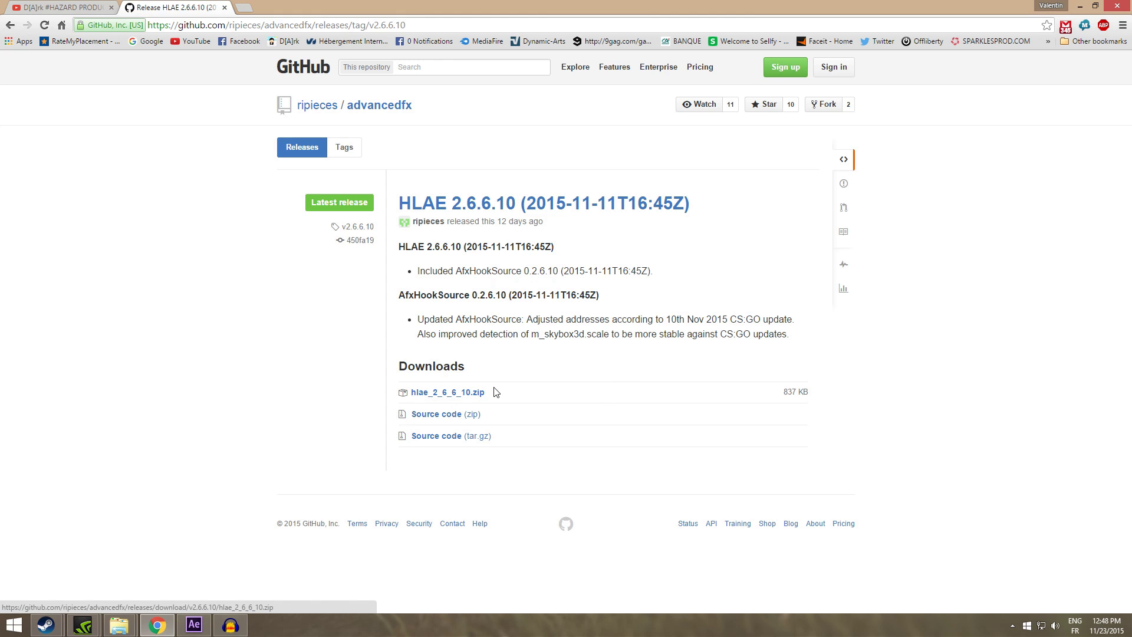
In the extracted HLAE folder in File Explorer, set hlae.exe's compatibility to run the program as an administrator
left_click(128, 625)
left_click(256, 567)
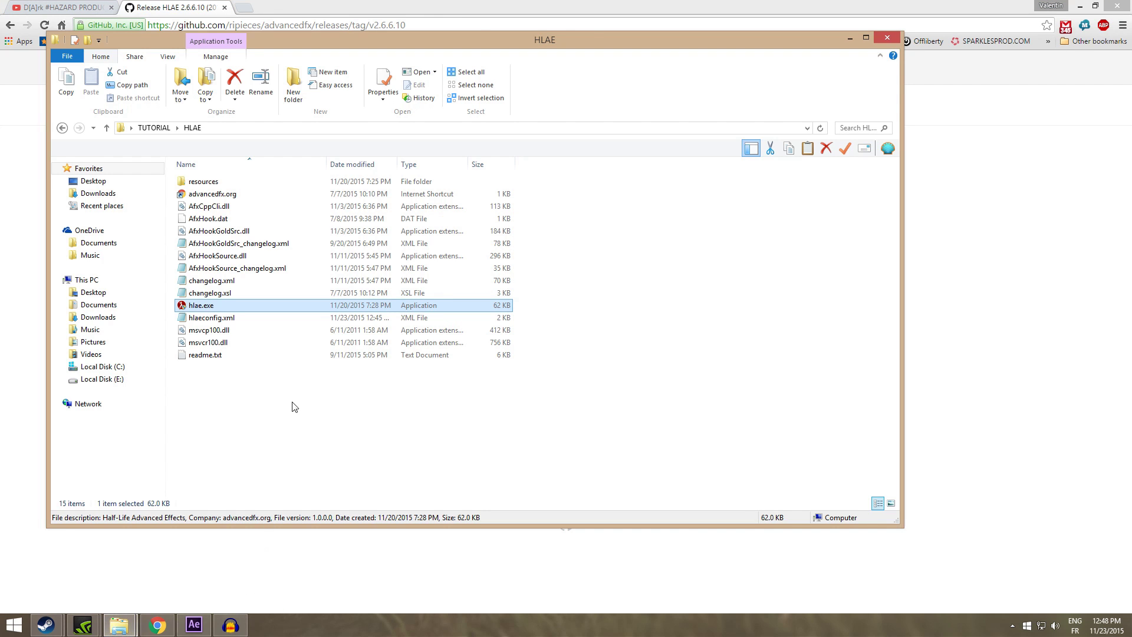
right_click(213, 311)
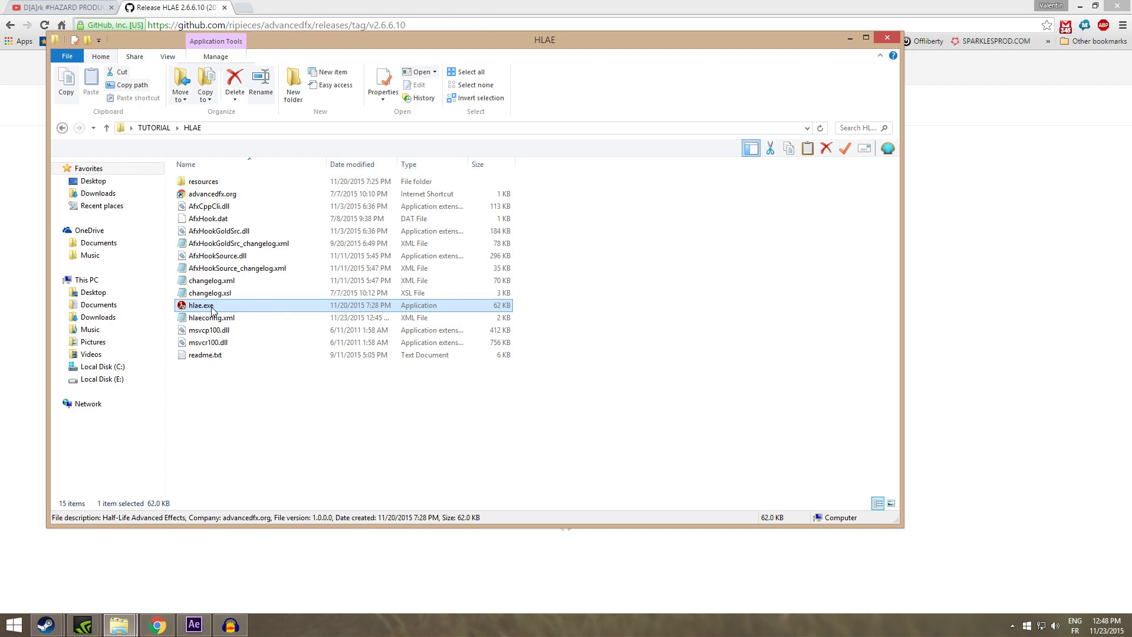
left_click(261, 589)
left_click(270, 335)
left_click_drag(283, 317, 479, 165)
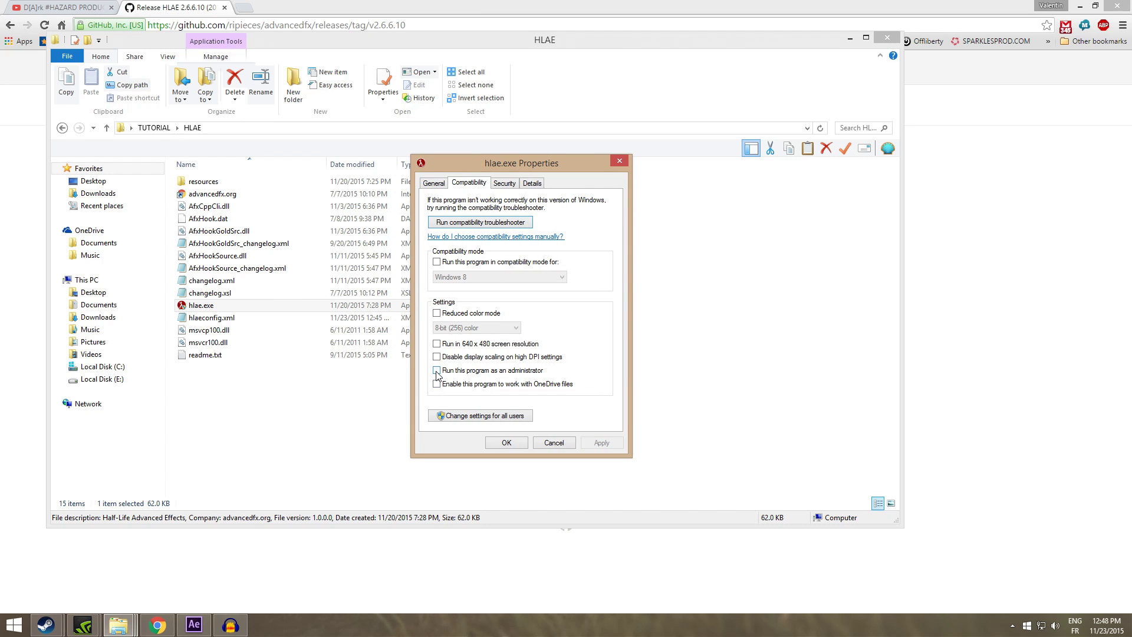
left_click(528, 370)
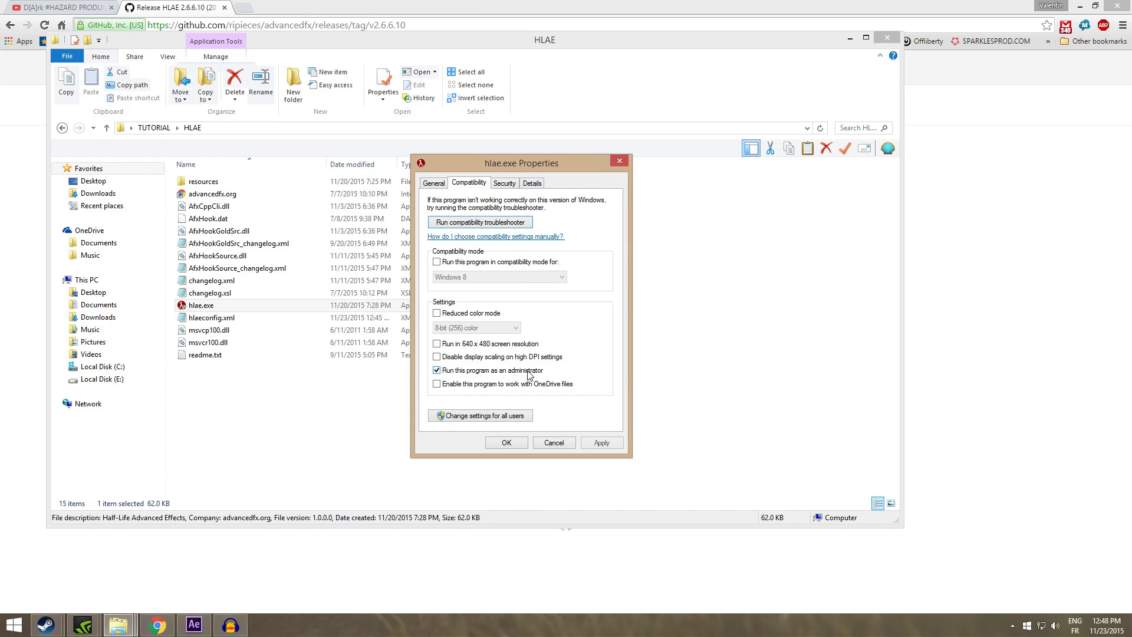
left_click(514, 444)
Launch hlae.exe from the HLAE folder with administrator rights
right_click(207, 305)
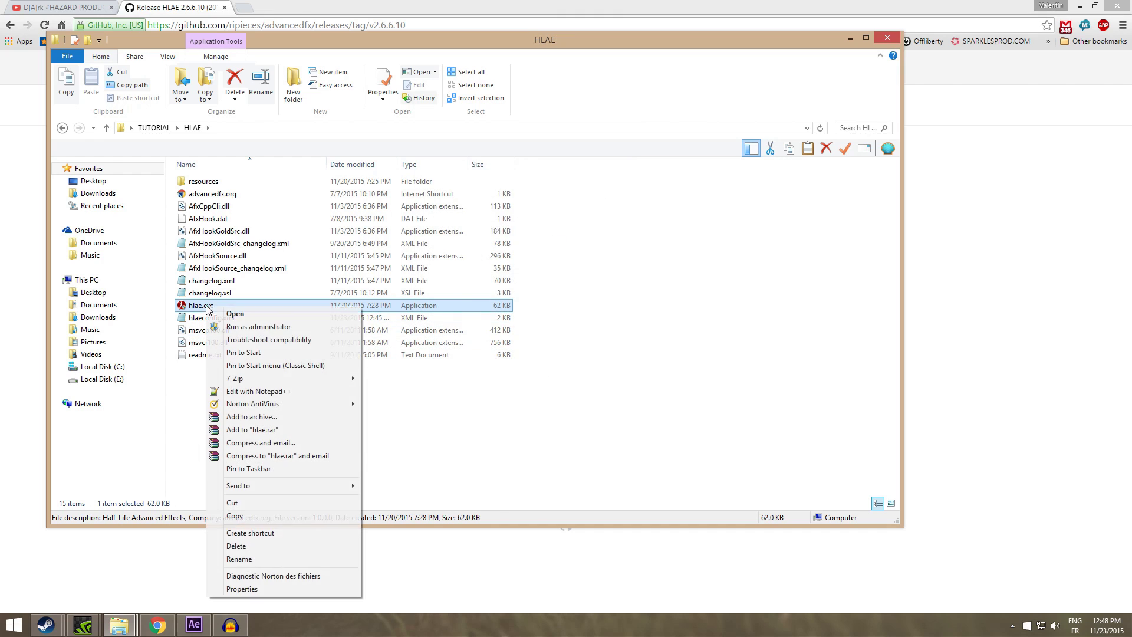
left_click(245, 328)
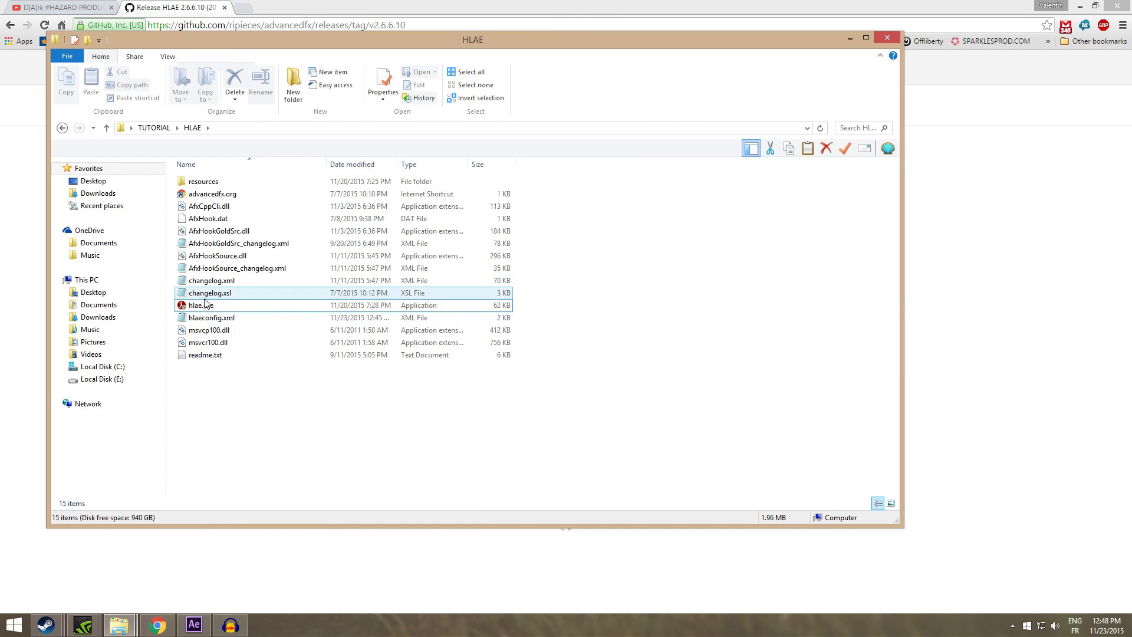
double_click(205, 307)
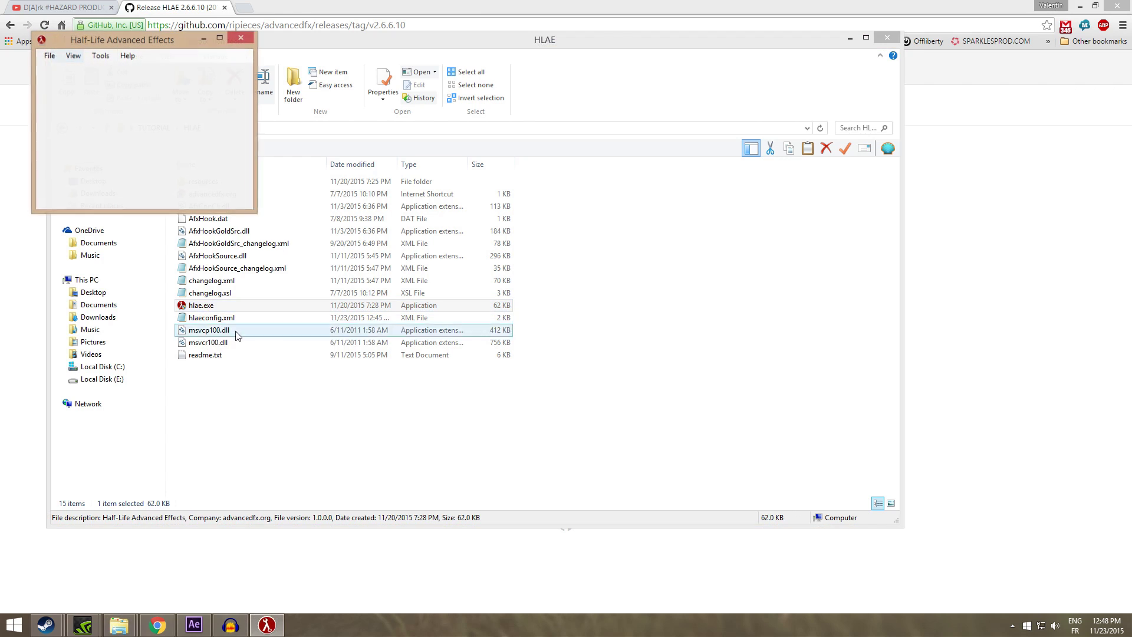
left_click_drag(236, 76, 336, 210)
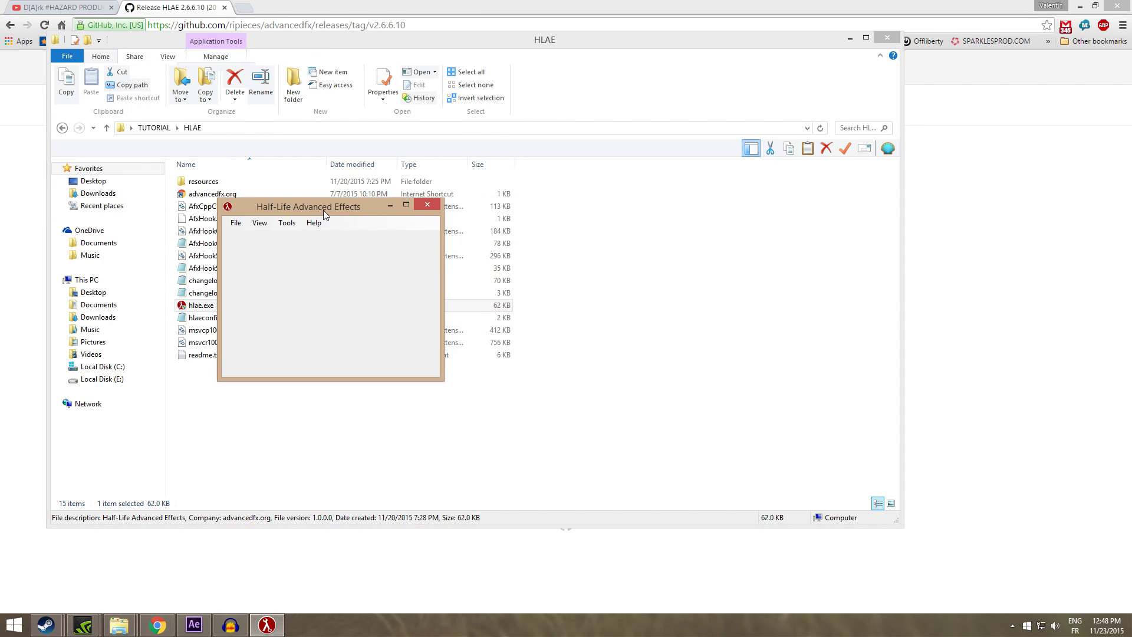
Open the Custom Loader developer tool and set its HookDLL to AfxHookSource.dll from the HLAE folder
left_click(286, 223)
mouse_move(334, 278)
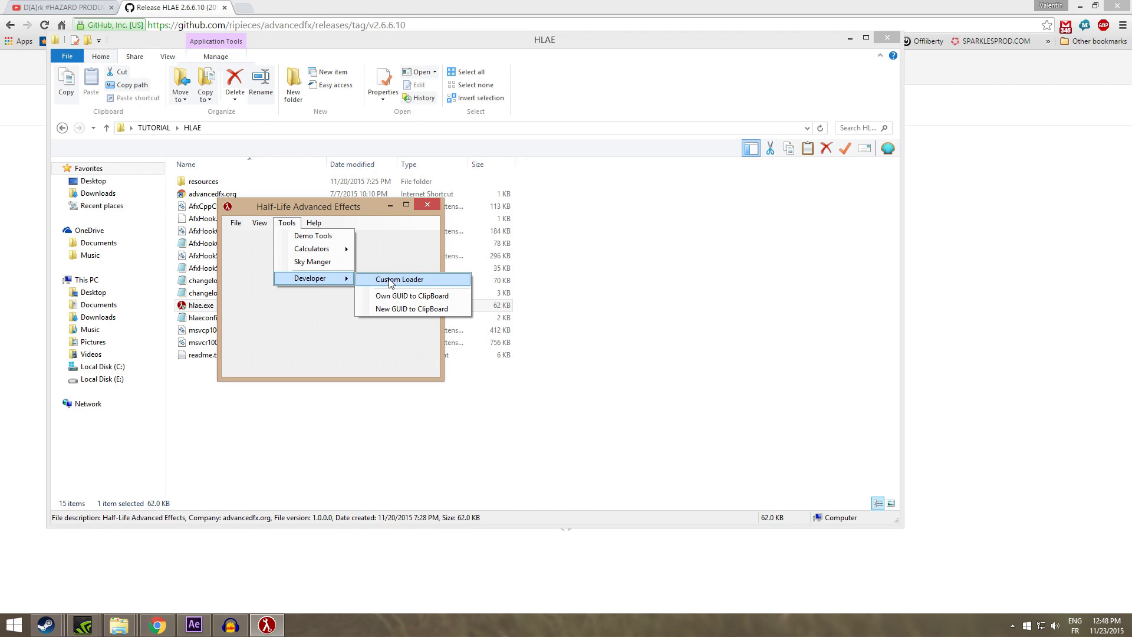
left_click(391, 279)
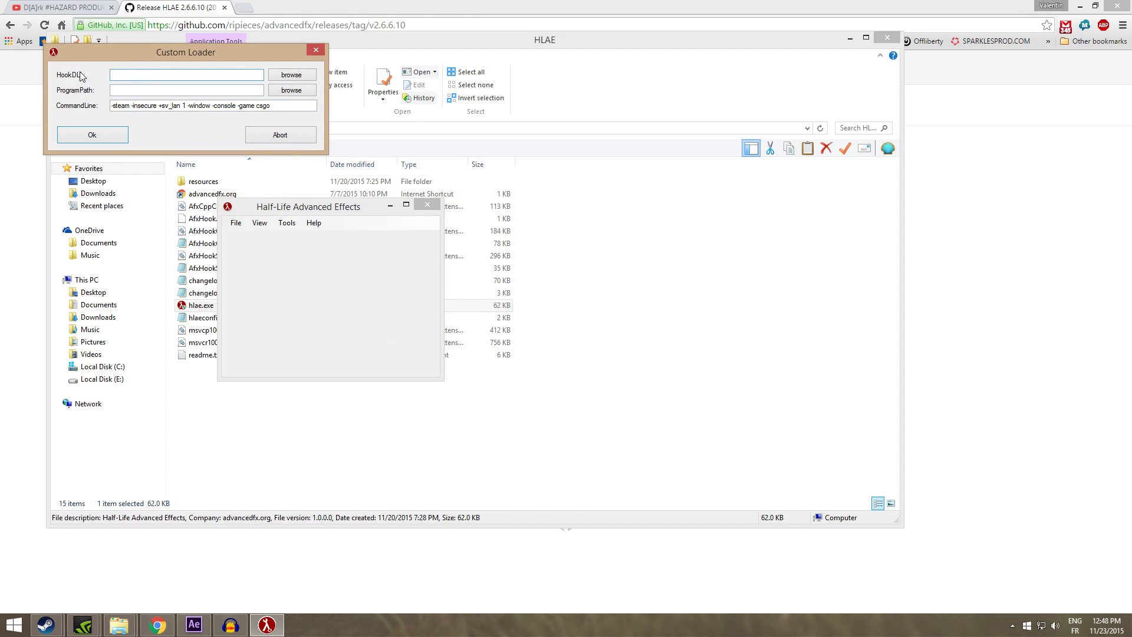
left_click(285, 76)
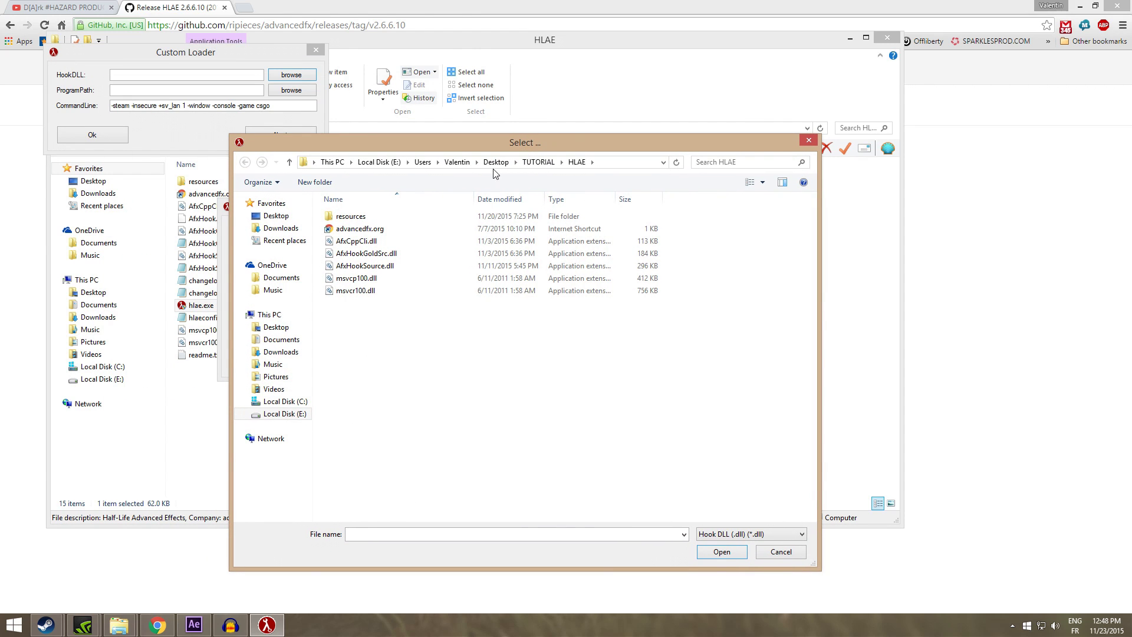
left_click(366, 266)
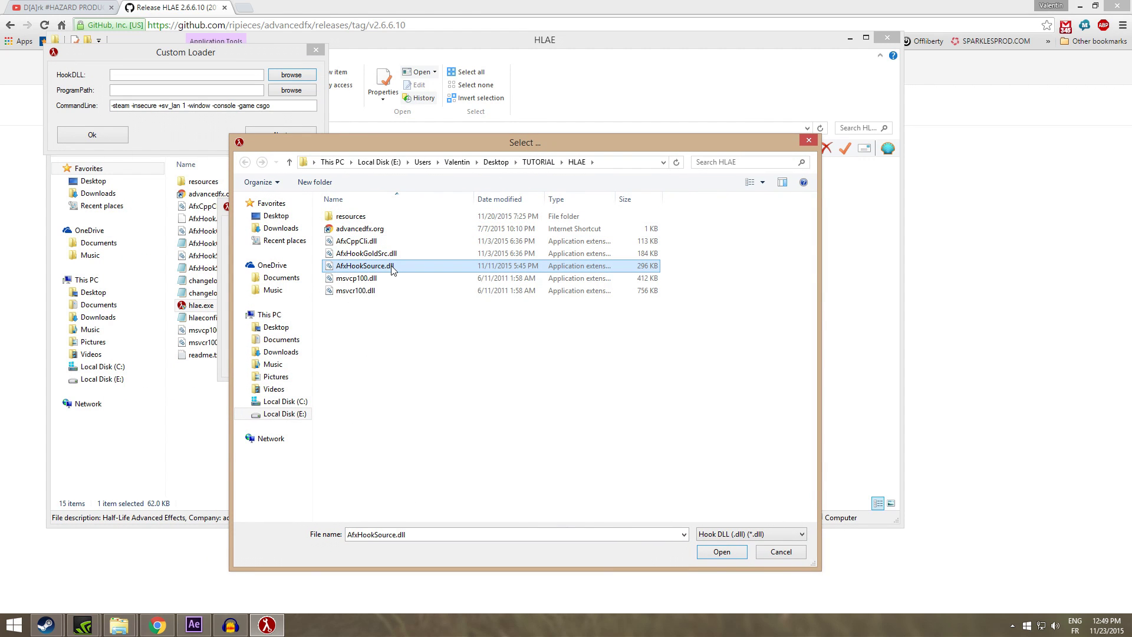
double_click(367, 269)
Set the loader's ProgramPath to csgo.exe in E:\STEAM\SteamApps\common\Counter-Strike Global Offensive
left_click(289, 90)
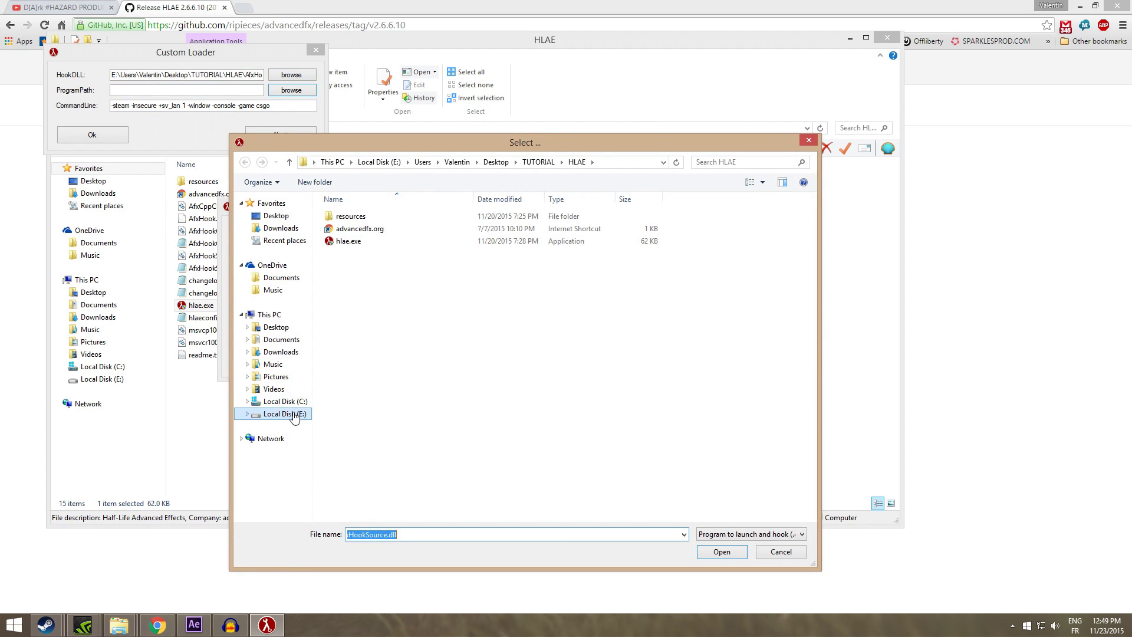
left_click(295, 415)
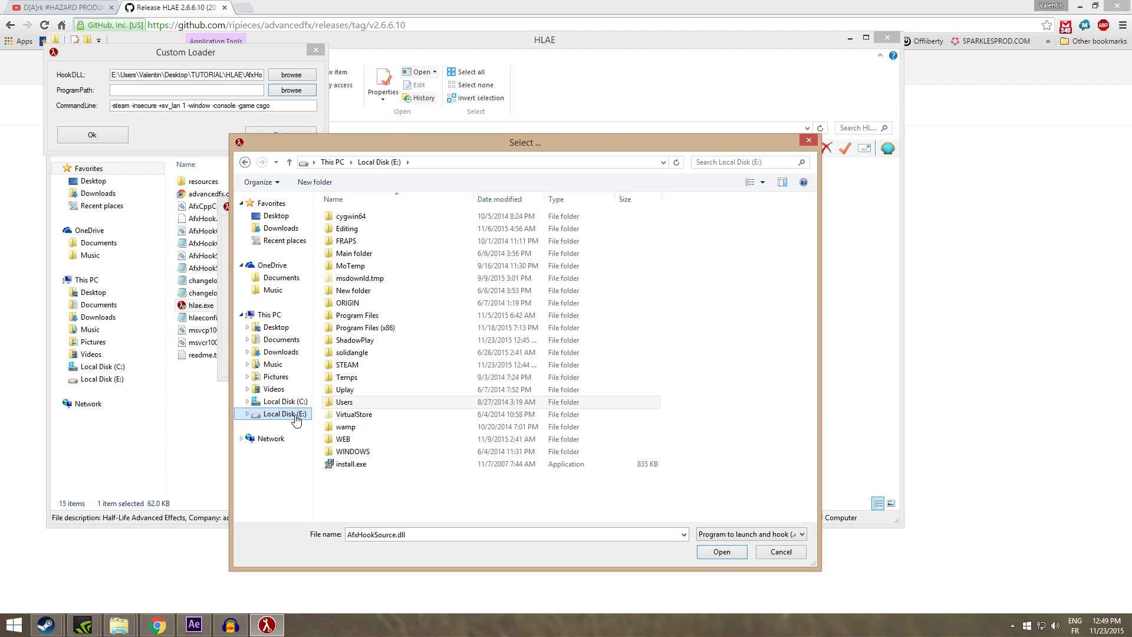
double_click(363, 365)
double_click(354, 477)
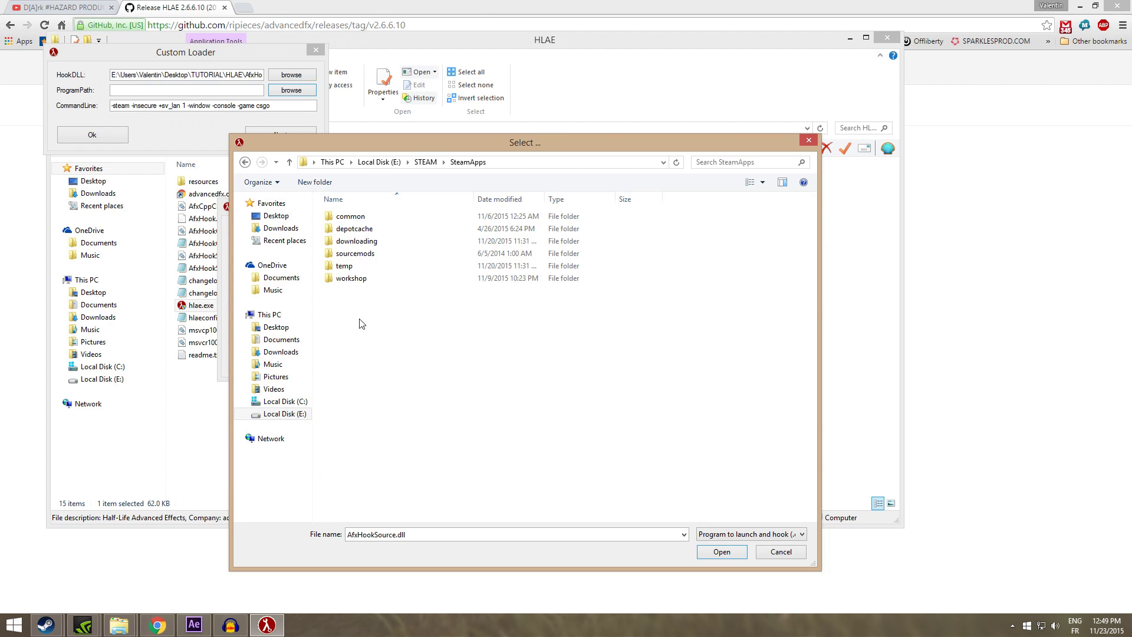
double_click(353, 216)
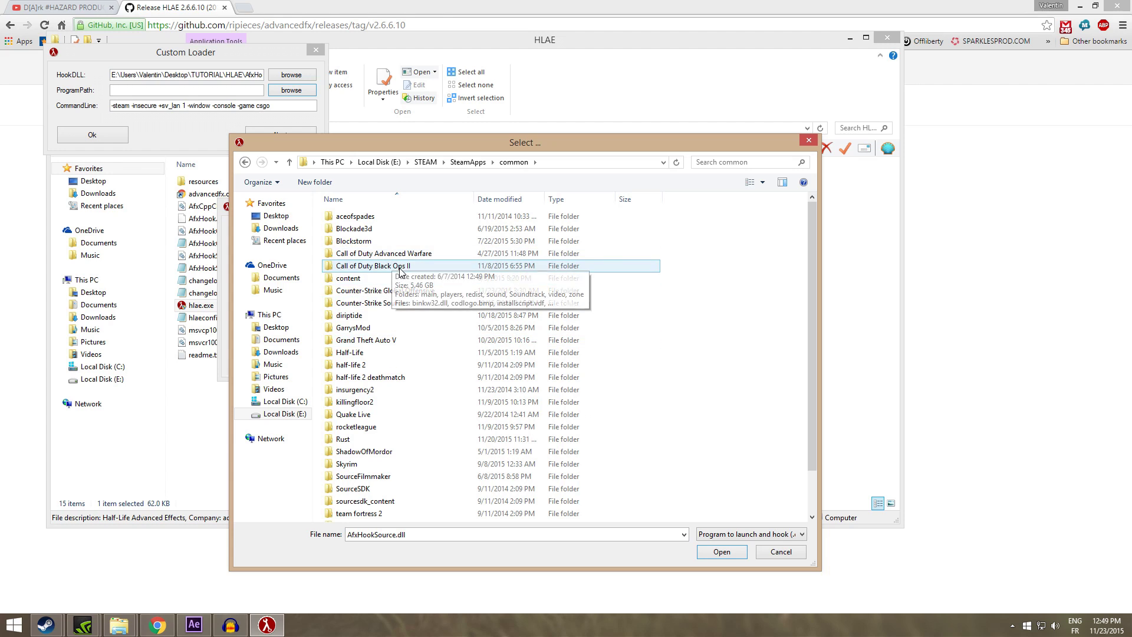
double_click(408, 291)
left_click(346, 305)
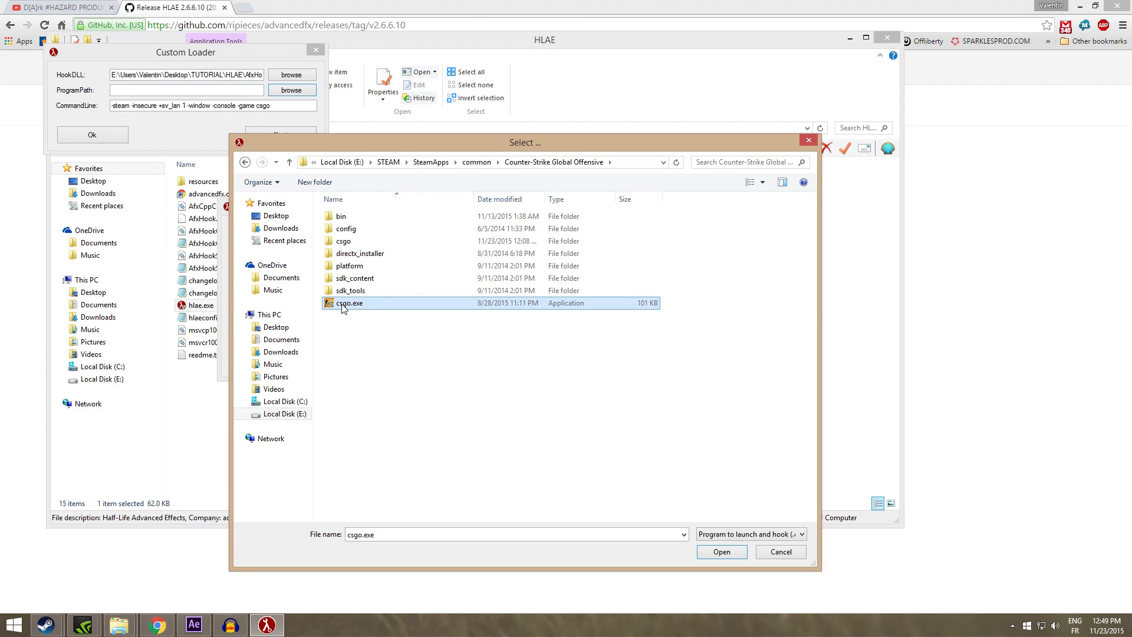
double_click(350, 303)
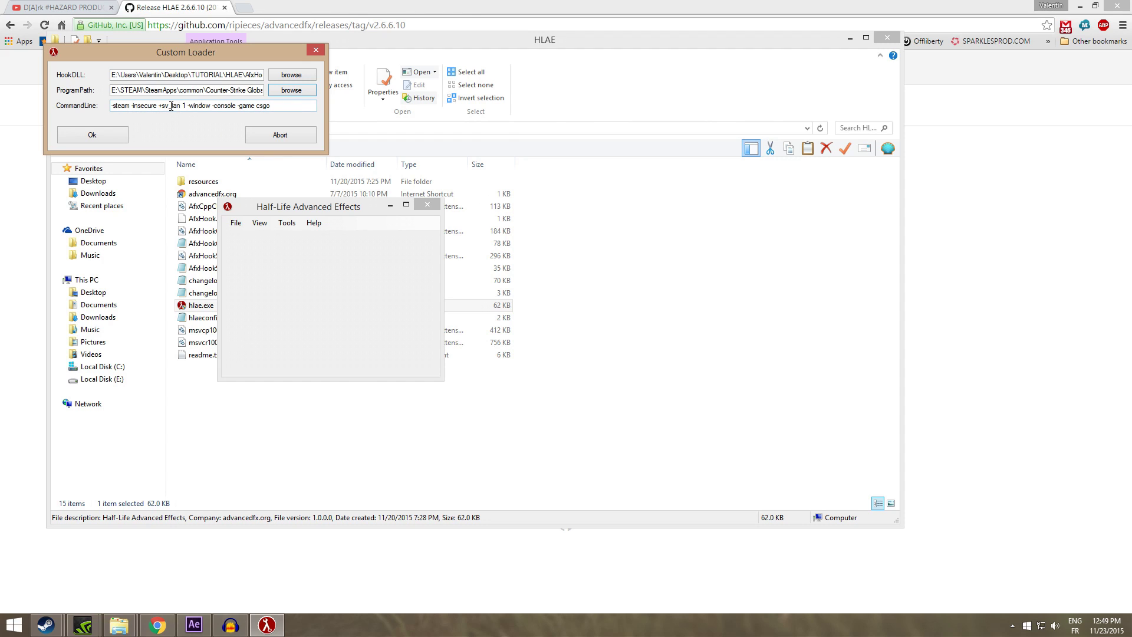
Keep the command line "-steam -insecure +sv_lan 1 -window -console -game csgo" and start the game through the Custom Loader
left_click(194, 105)
key("ctrl+a")
key("End")
left_click(97, 136)
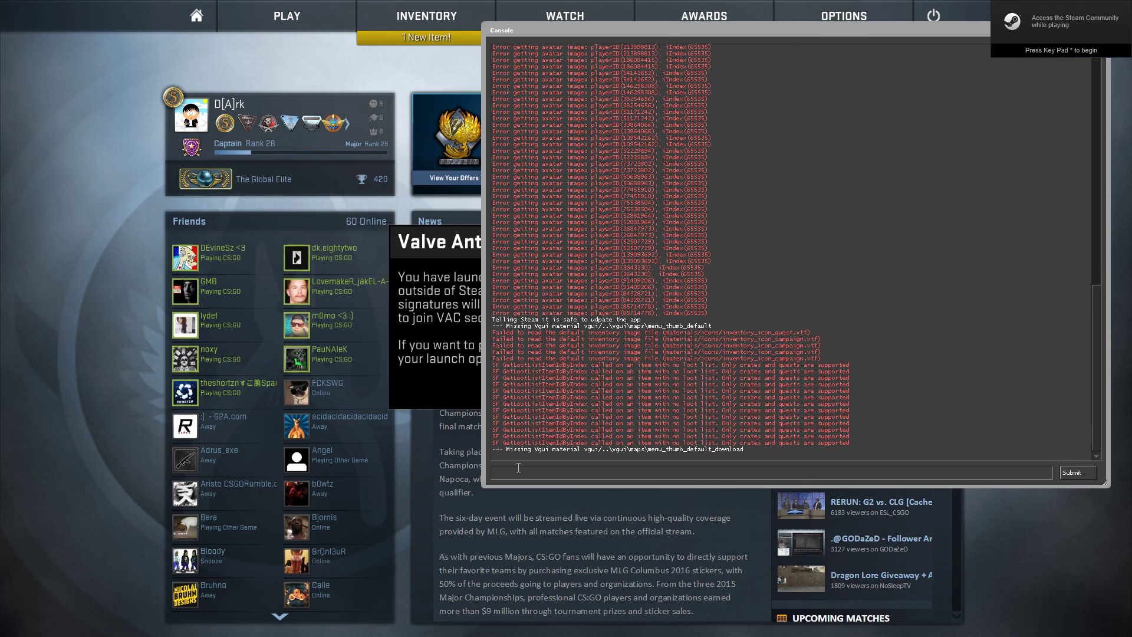
Check the available commands starting with mirv_ in the game console, then clear the console entry
type("m")
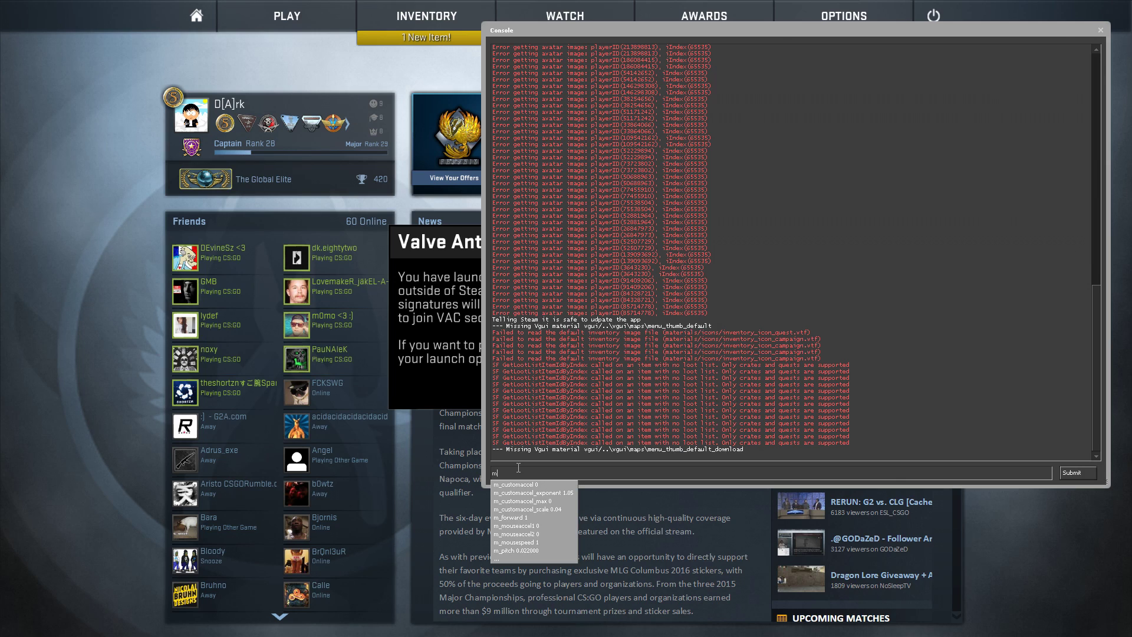
type("irv_")
key("Up")
key("Up")
key("Up")
key("Up")
key("Up")
key("Up")
key("Up")
key("Up")
key("Up")
key("Up")
key("Up")
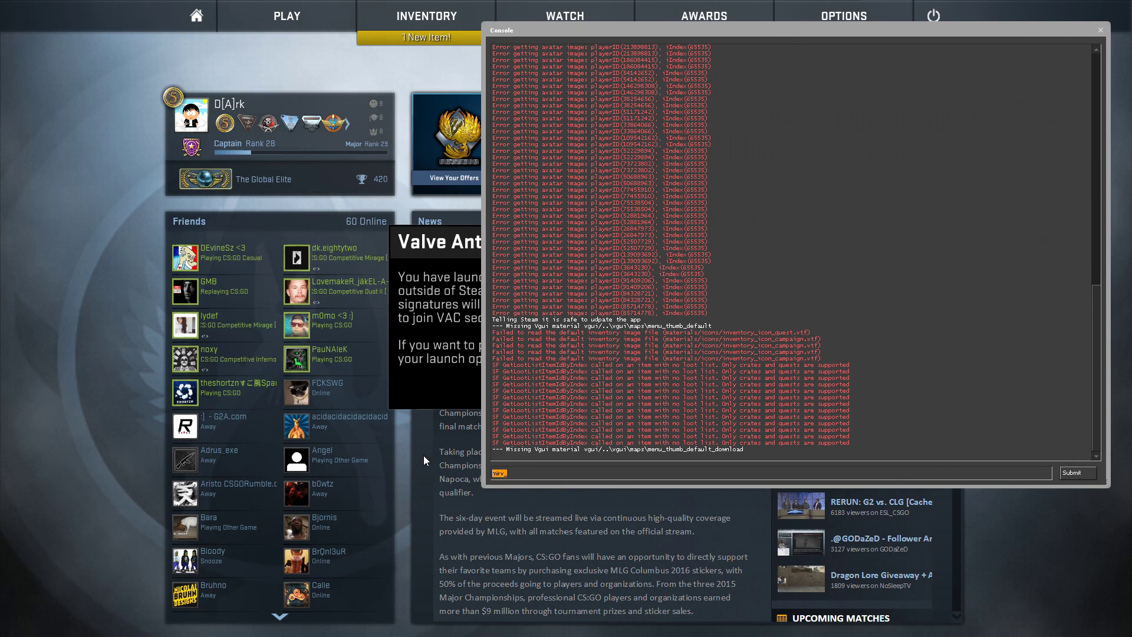
key("BackSpace")
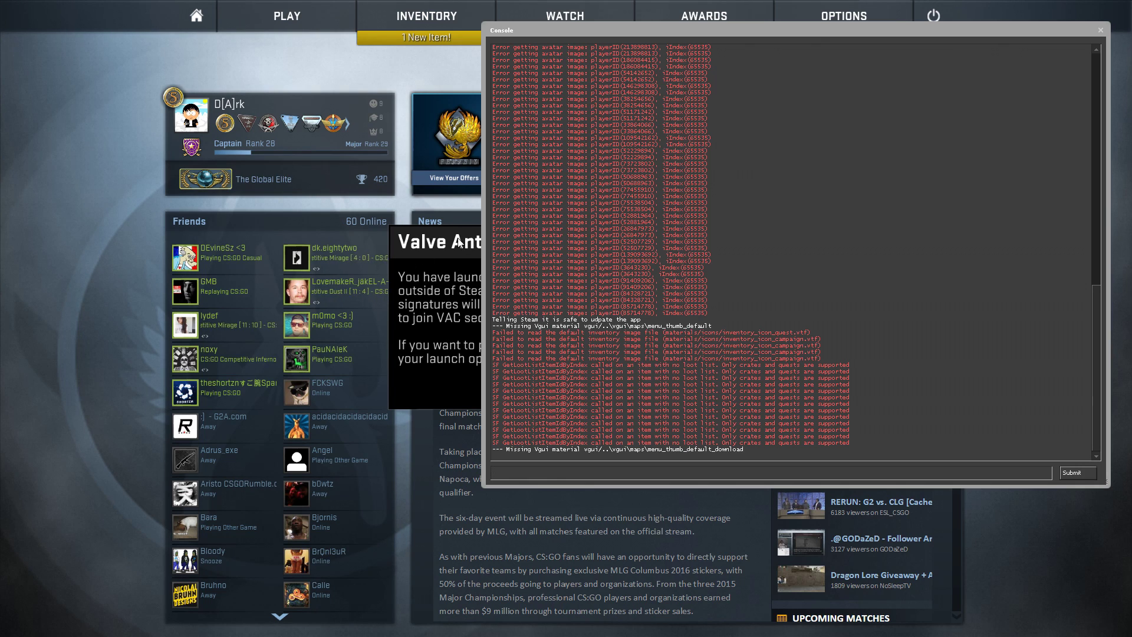
Open the Demo Playback controls and load the Dark_Marquis_1n5 demo from the a\dark\sick folder
key("shift+F2")
left_click_drag(96, 244, 595, 215)
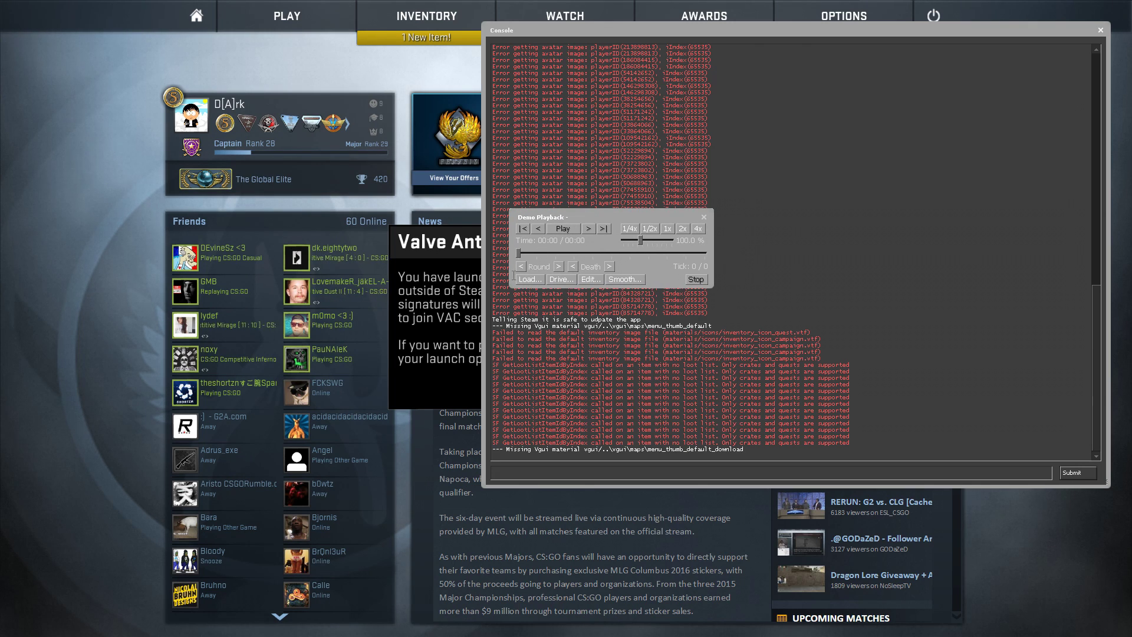
left_click(529, 280)
left_click_drag(469, 213, 504, 226)
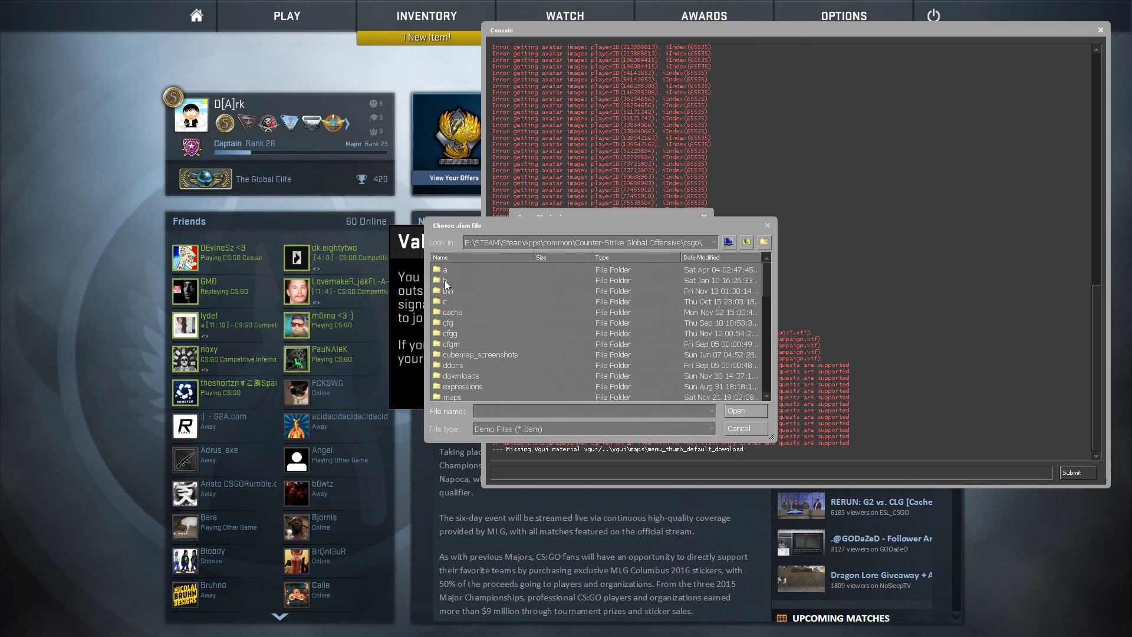
double_click(441, 270)
left_click(459, 270)
scroll(521, 386, "down", 5)
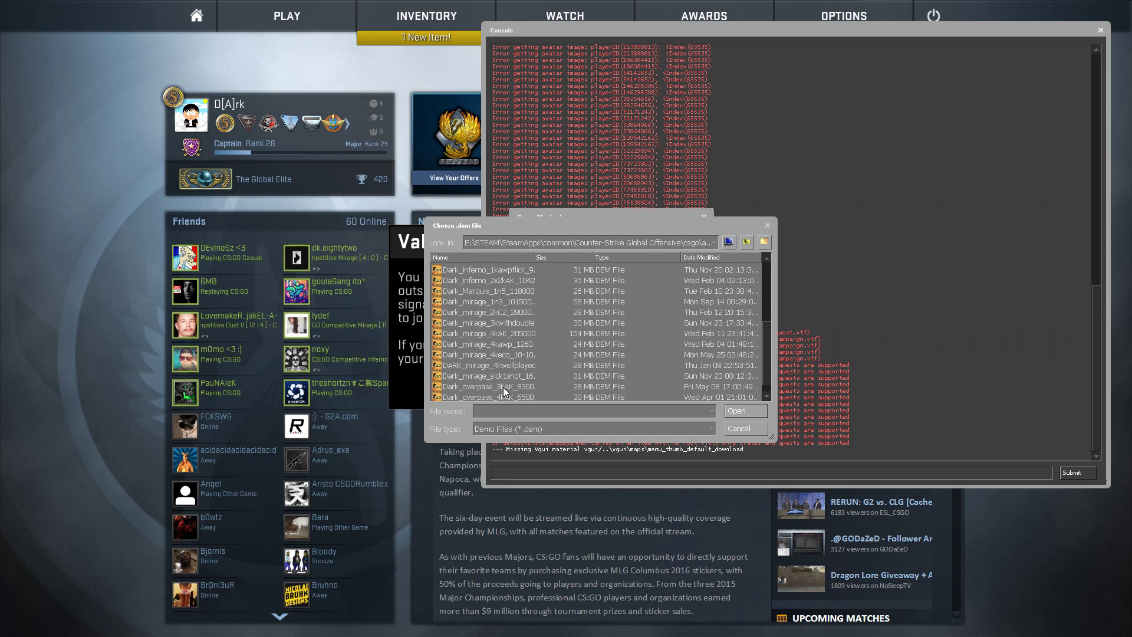
double_click(492, 291)
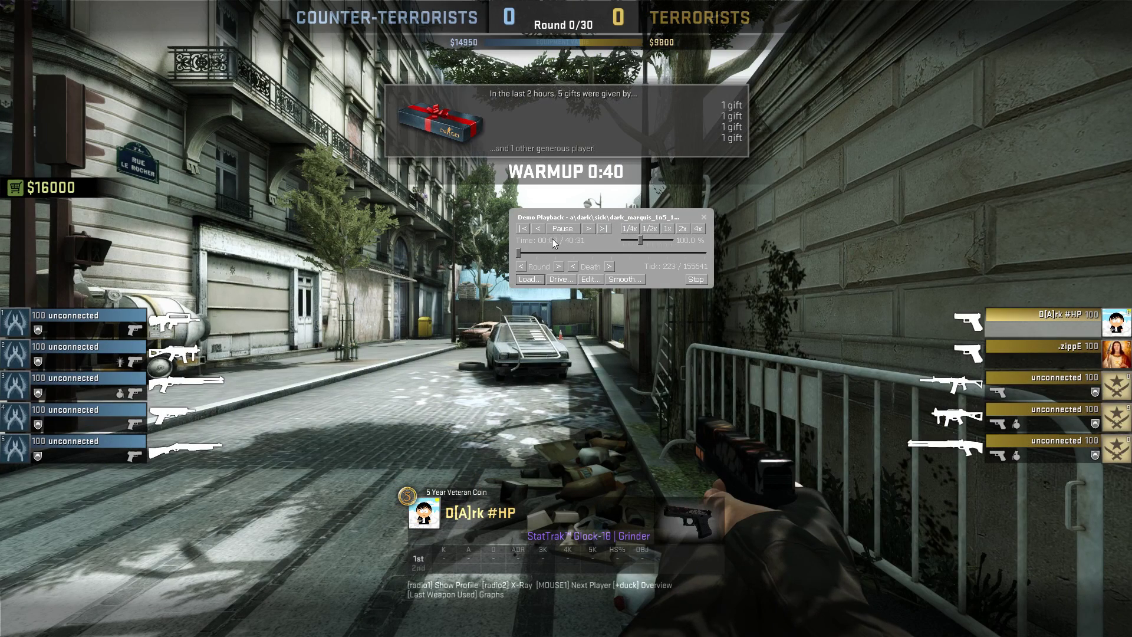
Skip the demo to round 1, fast-forward into the round, and pause it with the speed reset to 1x
left_click(560, 267)
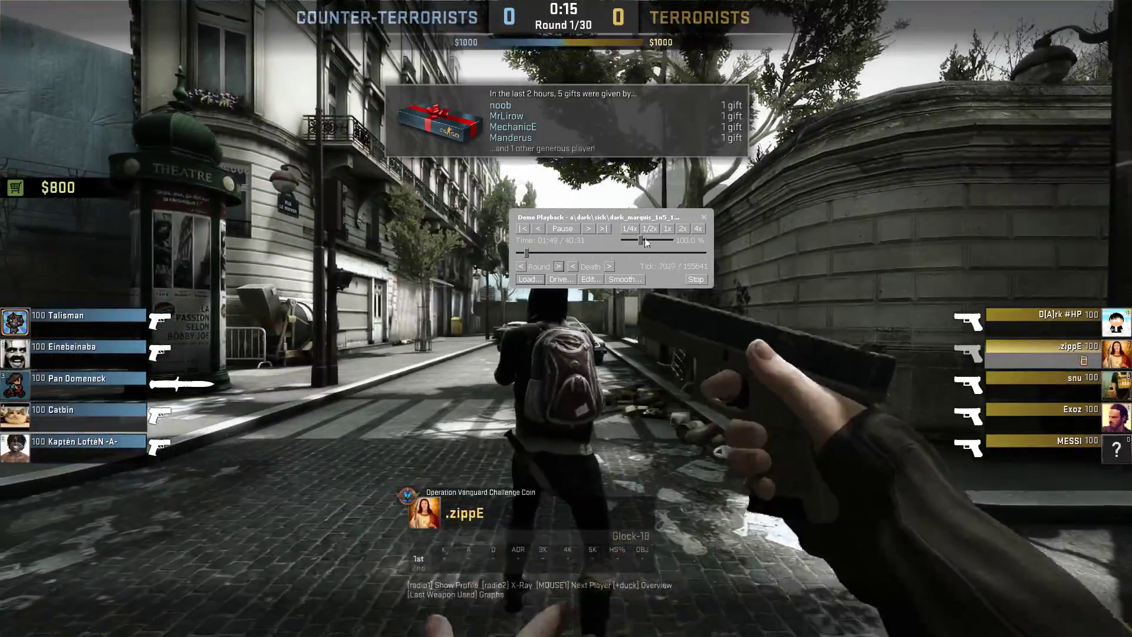
left_click_drag(640, 240, 672, 241)
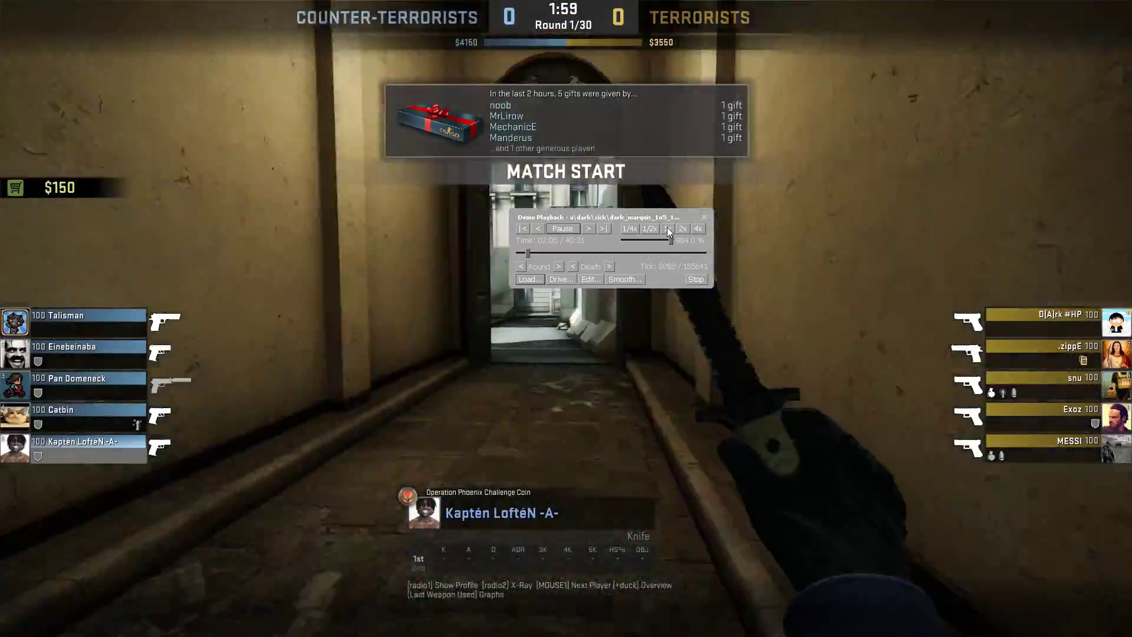
left_click(667, 228)
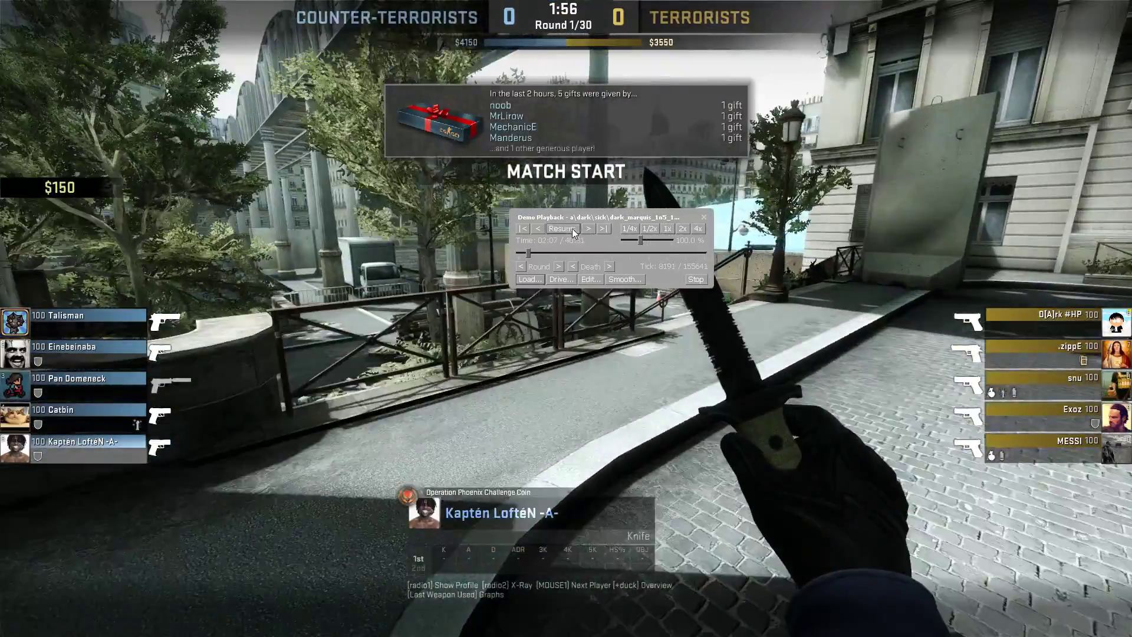
Cycle the spectator view to the last player in the Terrorist list and resume the demo from the playback controls
left_click(704, 217)
key("3")
key("2")
key("1")
key("0")
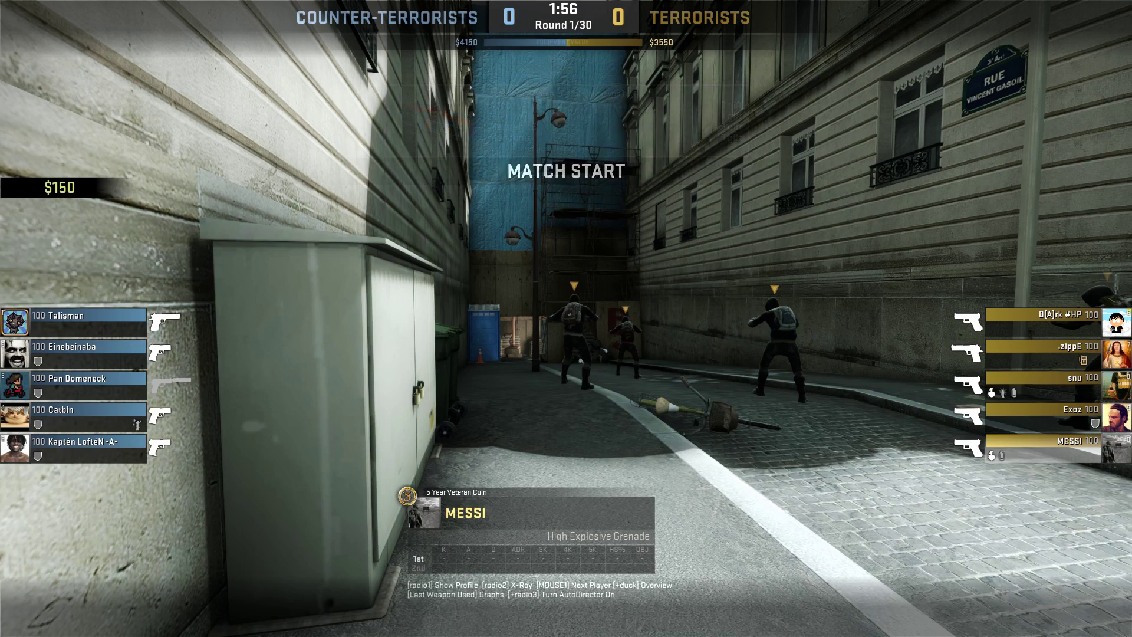
key("shift+F2")
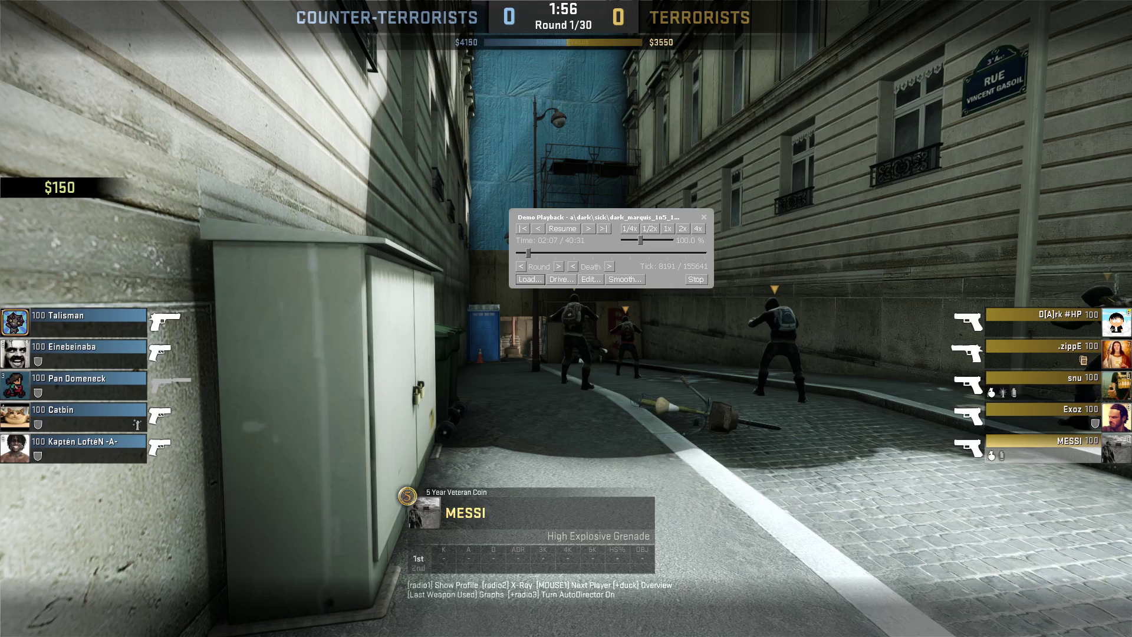
left_click(558, 231)
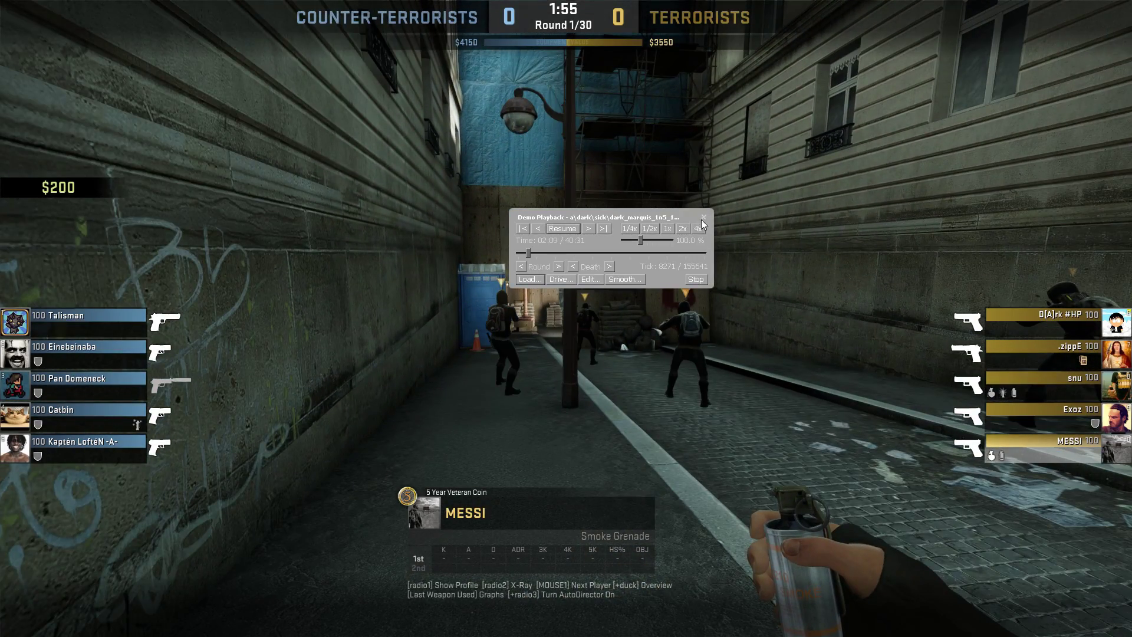
Close the demo playback controls and list the mirv_streams subcommands in the console
left_click(702, 218)
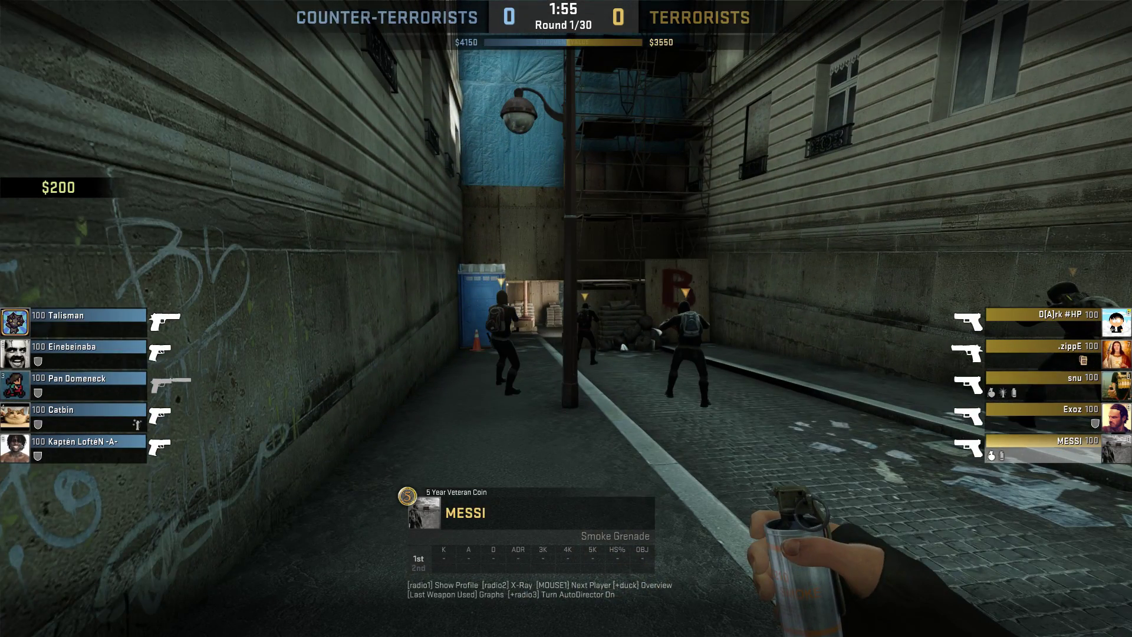
key("grave")
type("MIRV8")
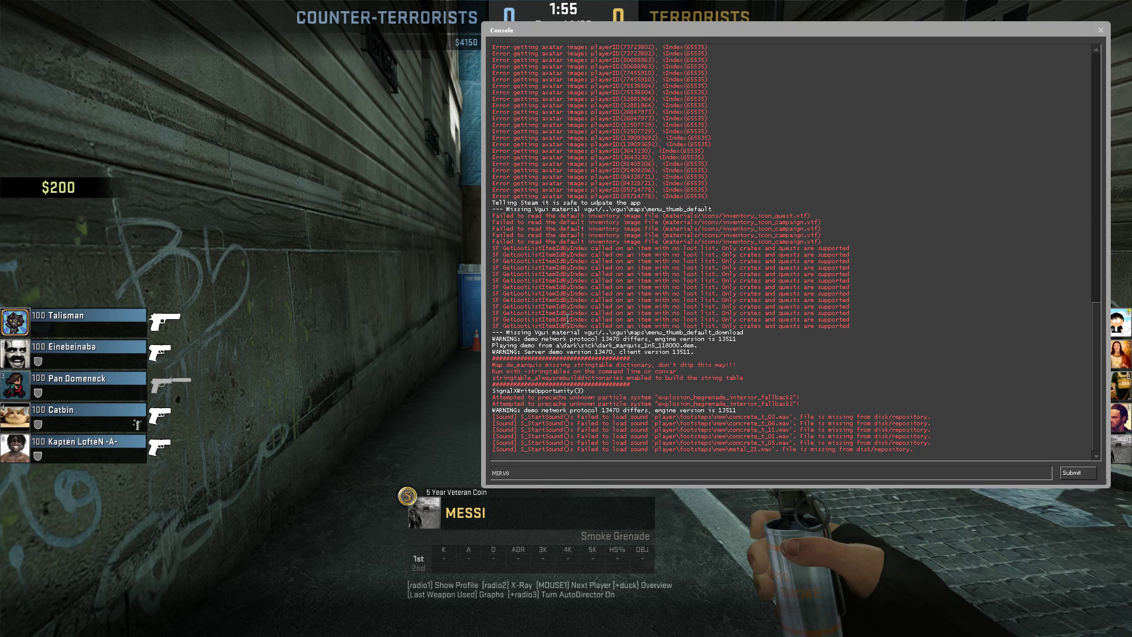
key("BackSpace")
type("_streams")
key("Return")
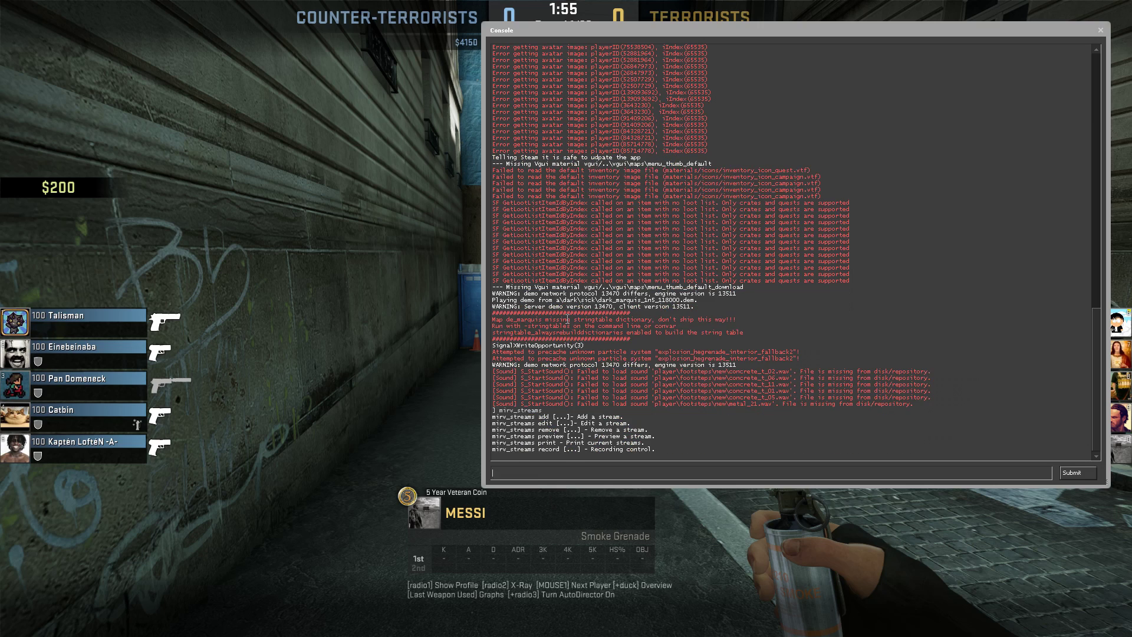
Run mirv_streams add in the console to list the stream types that can be added
left_click_drag(547, 410, 678, 454)
left_click(654, 451)
left_click_drag(547, 410, 499, 411)
left_click(557, 413)
left_click_drag(499, 410, 546, 411)
key("ctrl+c")
left_click(499, 410)
left_click(550, 413)
left_click(549, 474)
key("ctrl+v")
type("add")
key("Return")
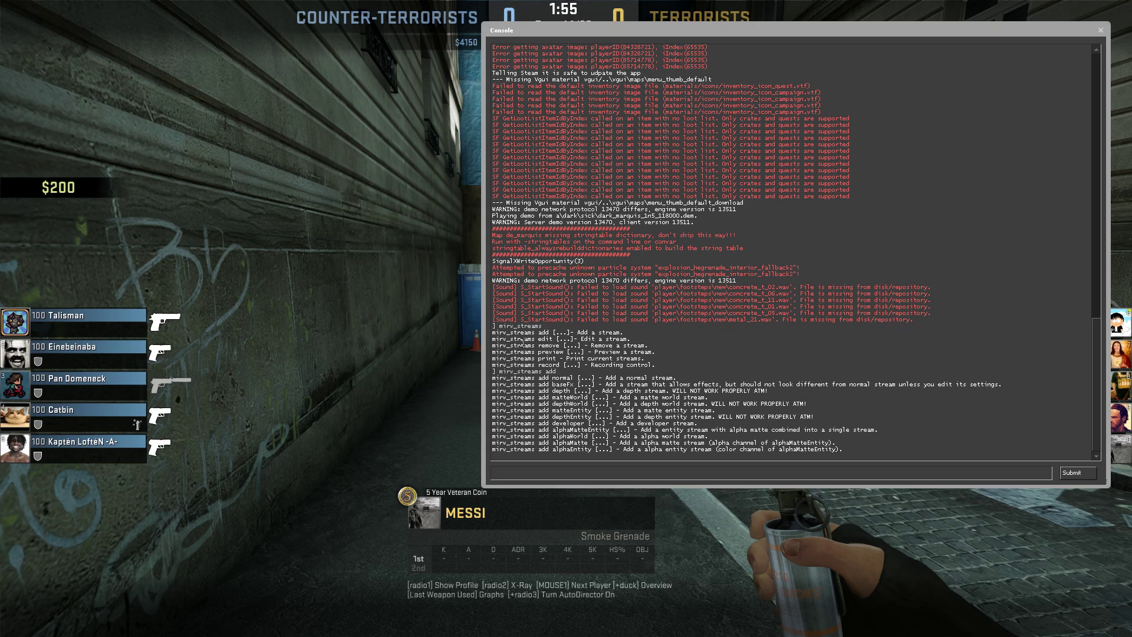
Add a baseFx stream named RAW with mirv_streams add
key("Up")
type("baseFx RAW")
key("Return")
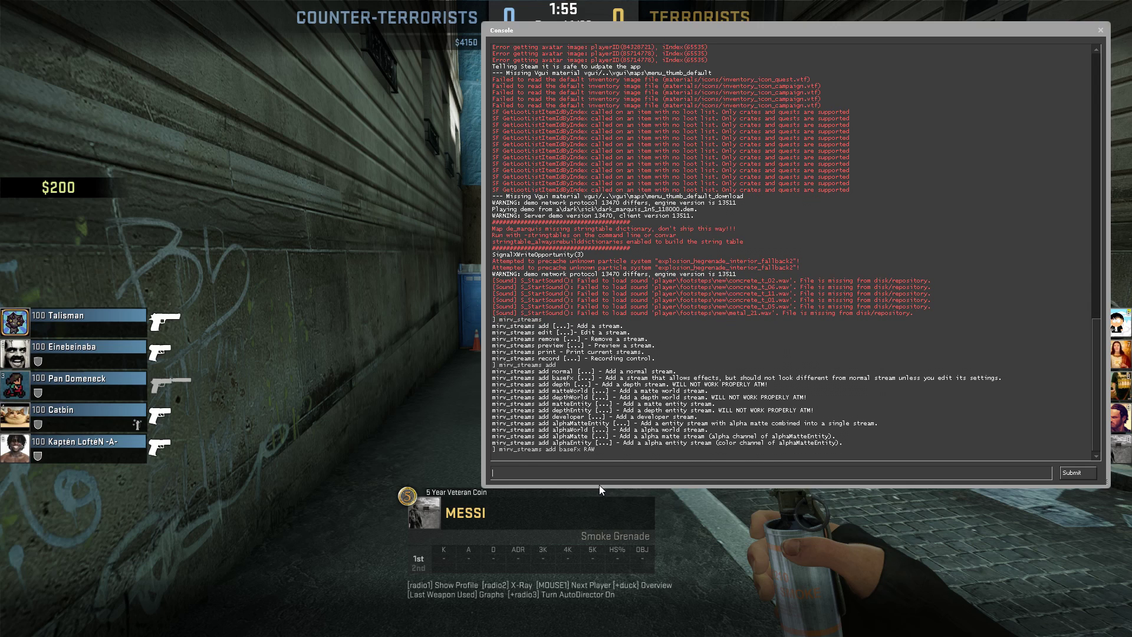
Preview the RAW stream with mirv_streams preview and view the game without the console
type("mirv_streams preview RAW")
key("Escape")
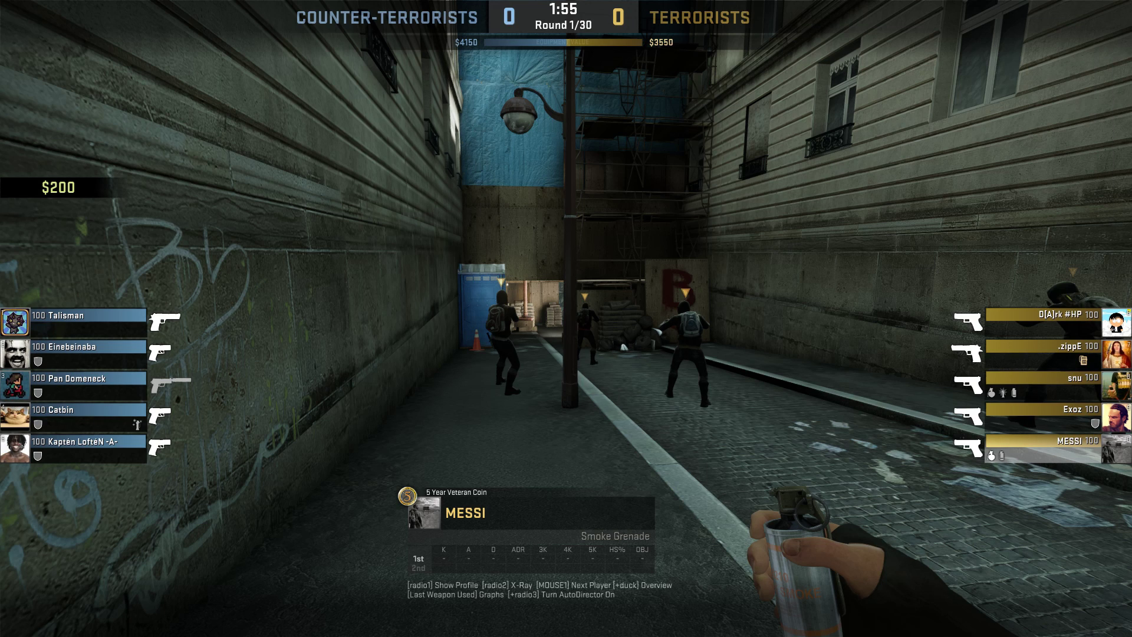
key("grave")
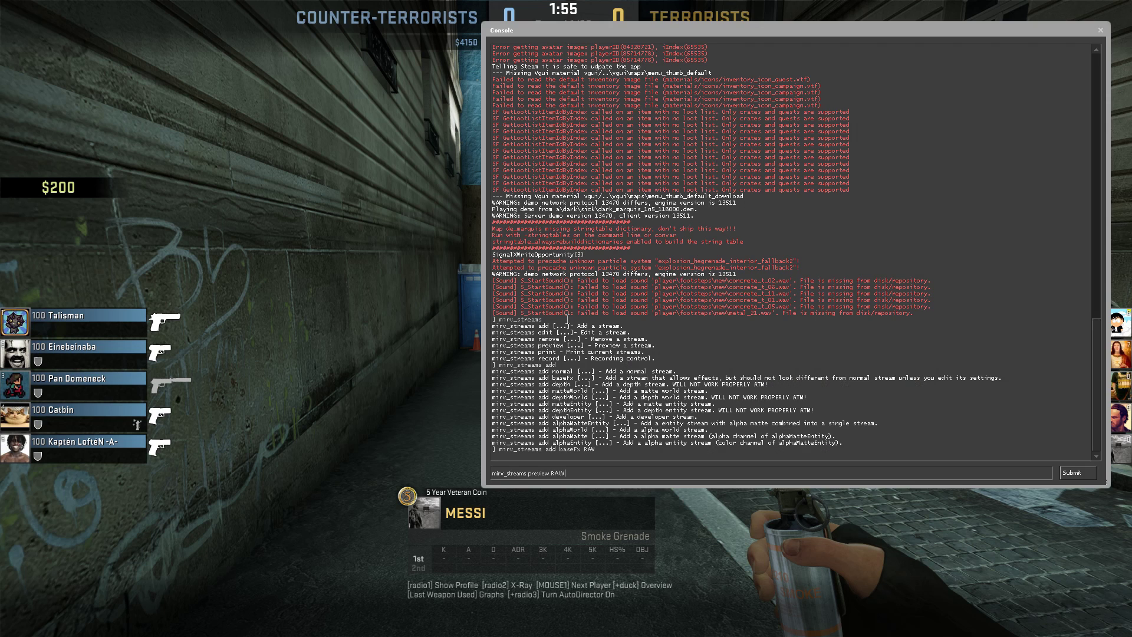
key("Return")
key("Escape")
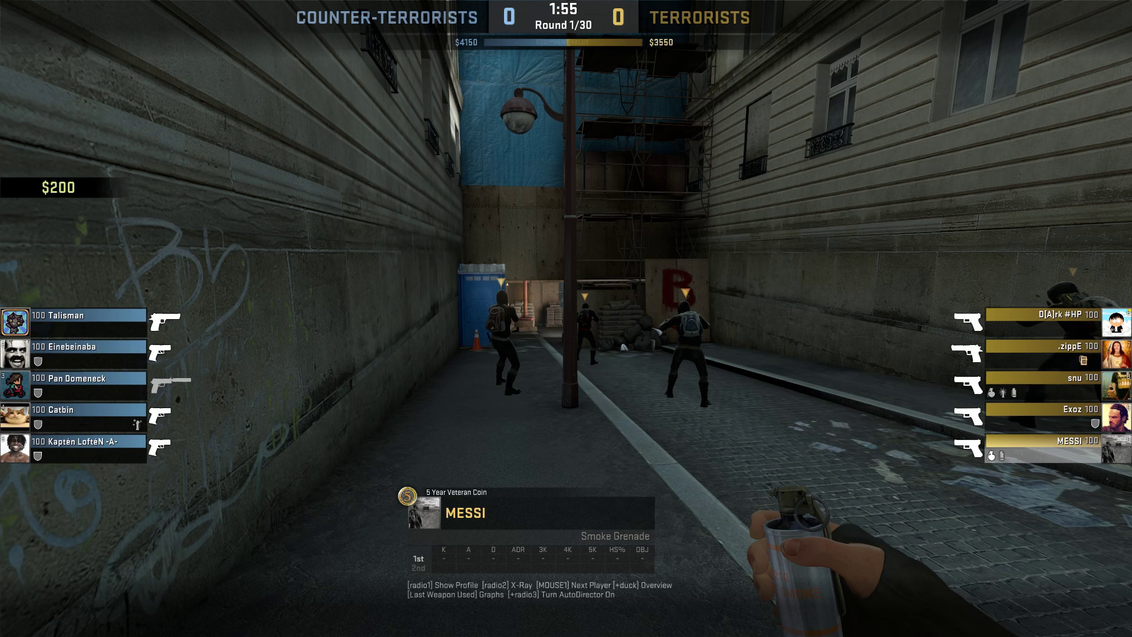
Compare the pictures by turning the stream preview off with an empty name and previewing RAW again
key("grave")
key("Up")
key("BackSpace")
key("BackSpace")
key("BackSpace")
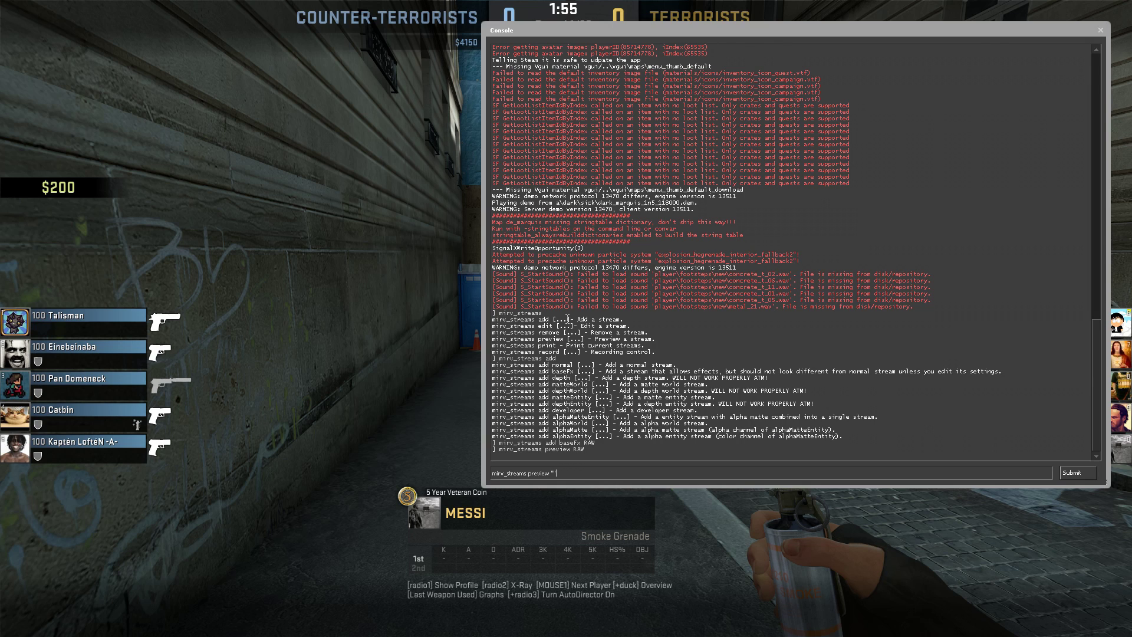
type("\"\"")
key("Return")
key("Up")
type("RAW")
key("Return")
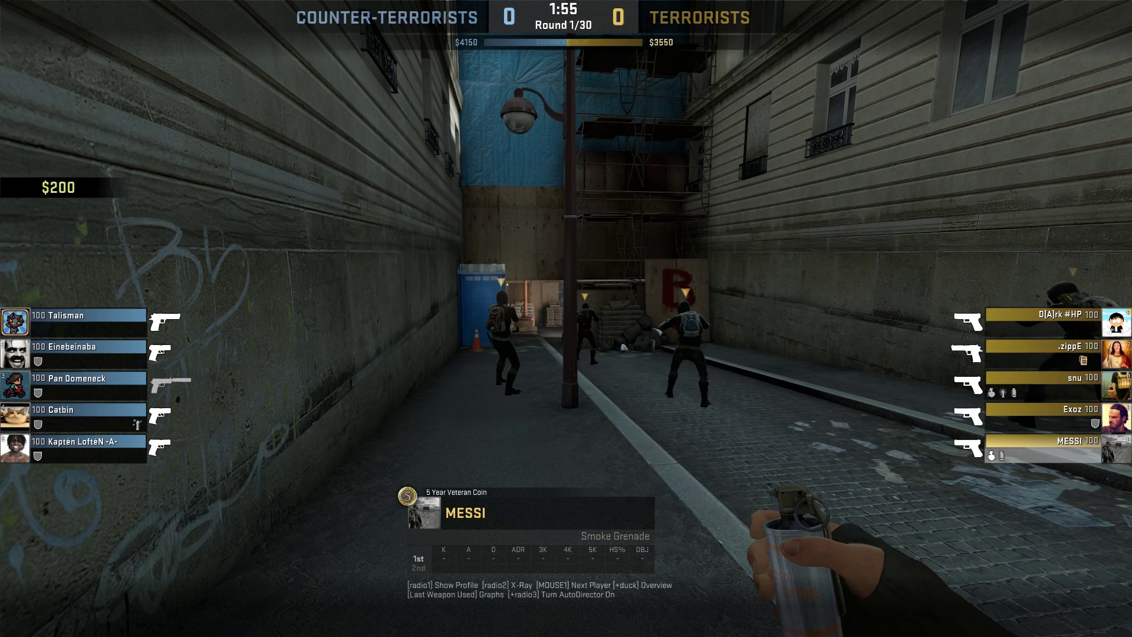
List the edit options of the RAW stream and examine them alongside the normal, baseFx and other stream types
type("mirv_")
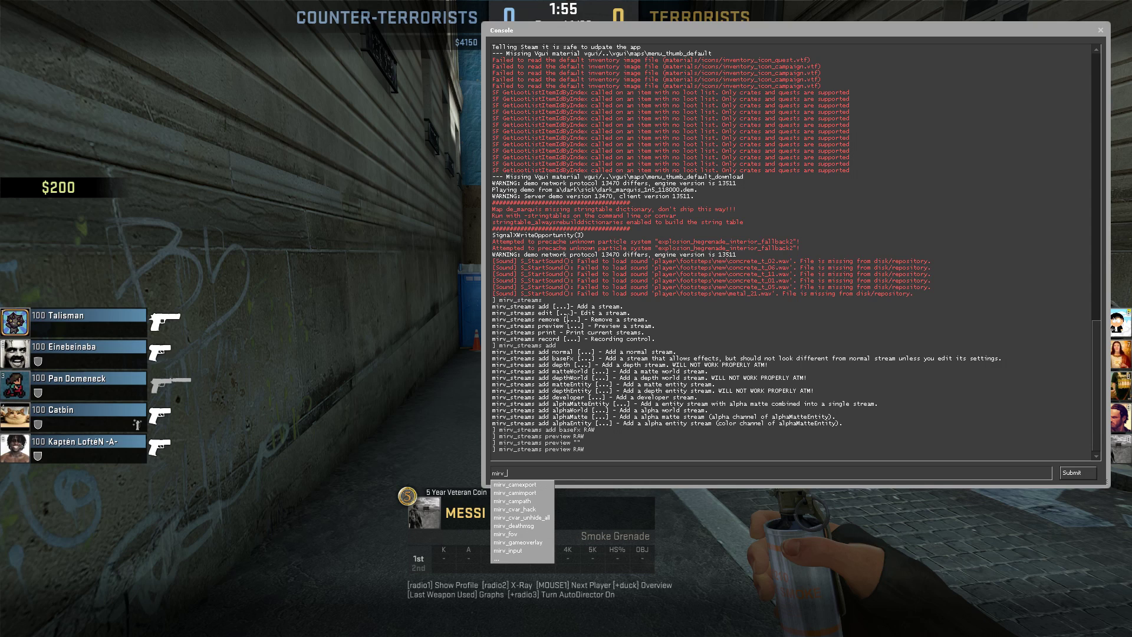
type("streams edit RAW")
key("Return")
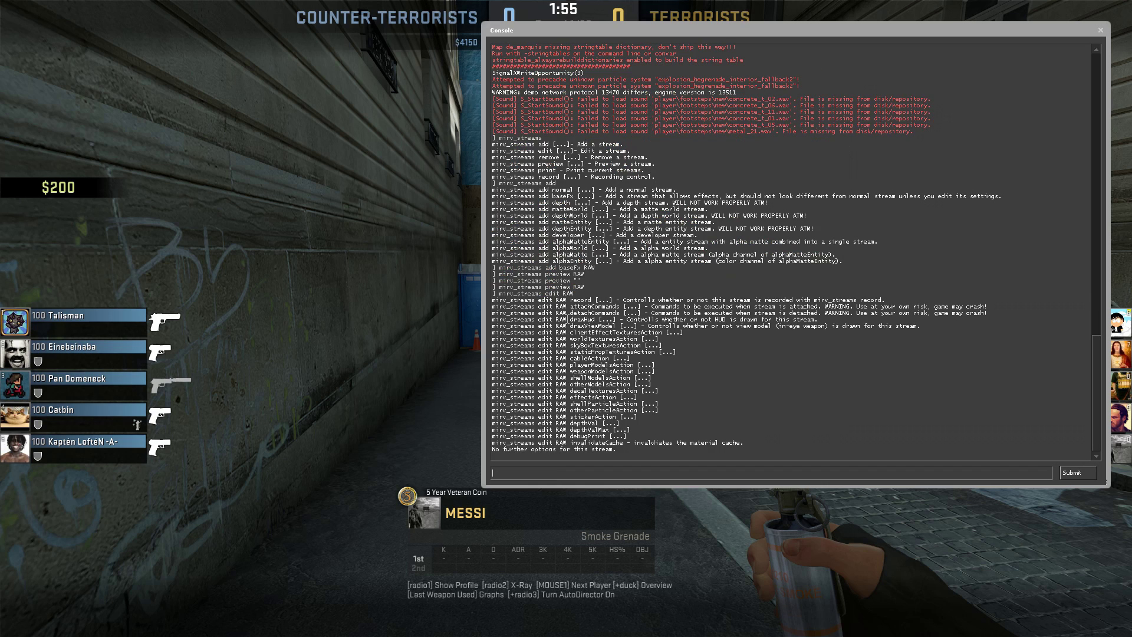
left_click_drag(493, 300, 742, 443)
left_click_drag(501, 183, 558, 179)
left_click(557, 179)
left_click_drag(492, 189, 1022, 196)
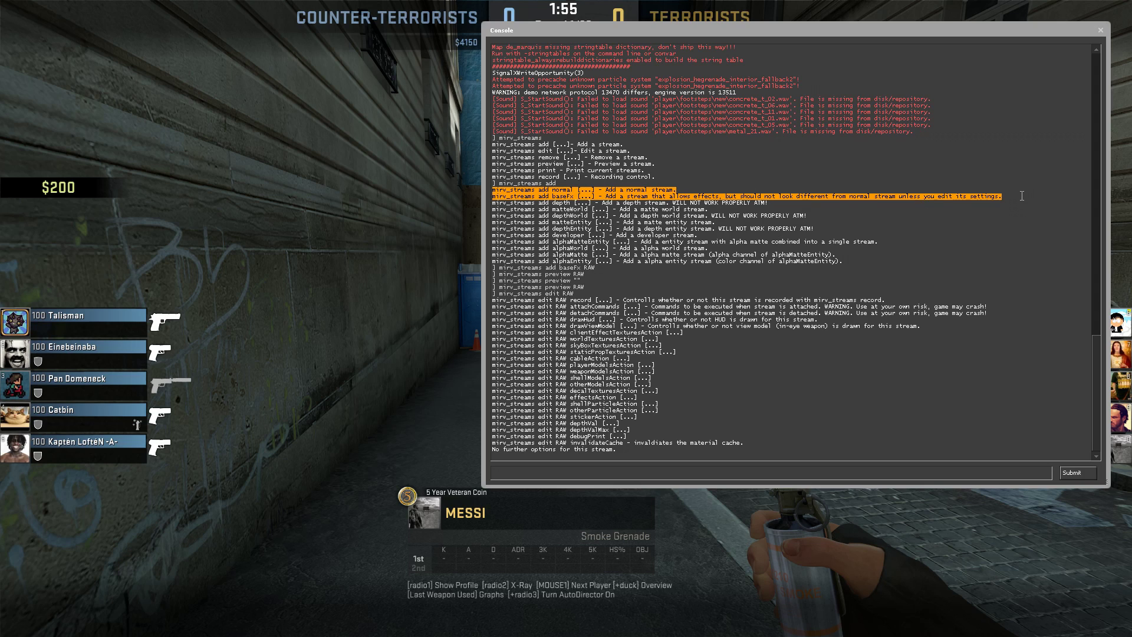
left_click(620, 197)
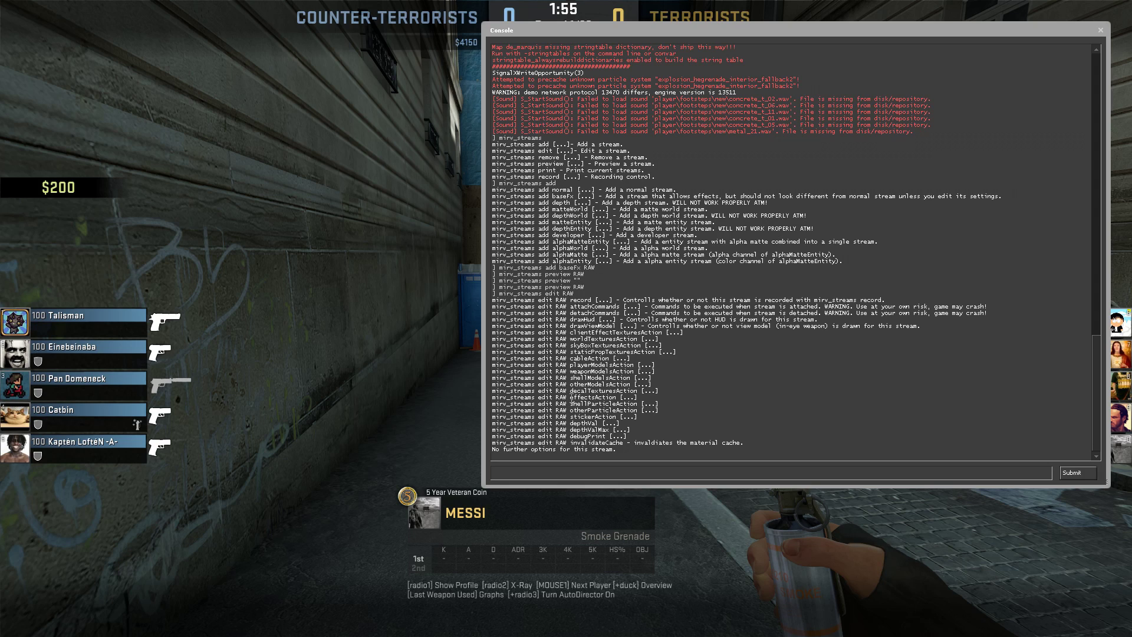
left_click_drag(573, 197, 535, 196)
left_click(564, 205)
left_click_drag(554, 222, 592, 222)
left_click(591, 222)
Query the available settings of playerModelsAction for the RAW stream
left_click(587, 470)
key("Up")
type("playerModelsAction")
key("Return")
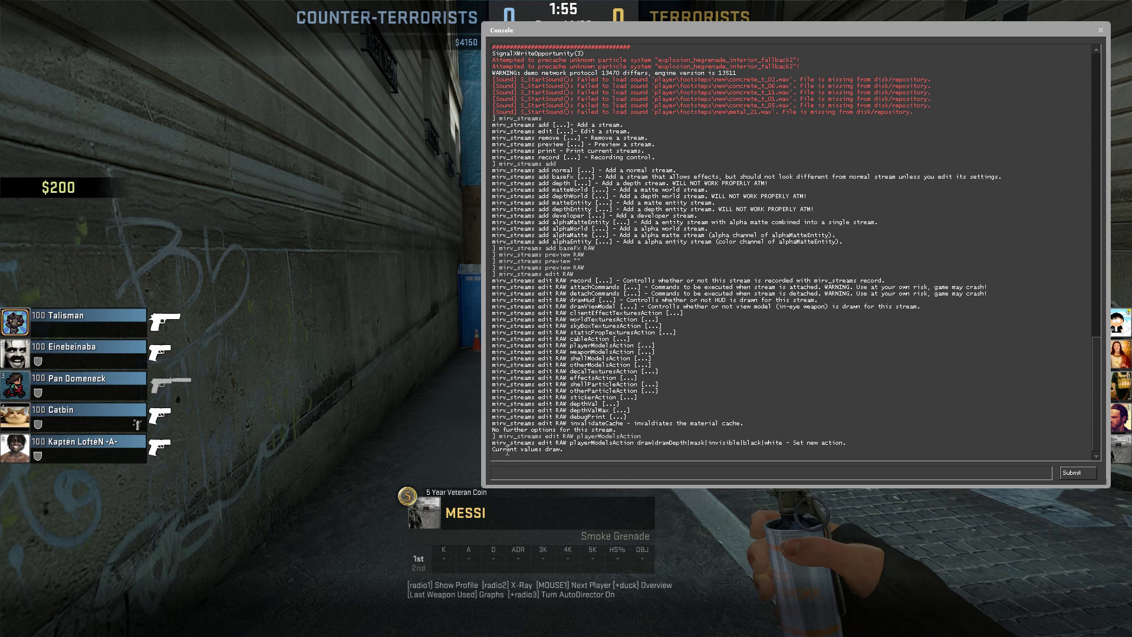
Move the console clear of the player models and set the RAW stream's playerModelsAction to invisible
left_click_drag(563, 30, 699, 152)
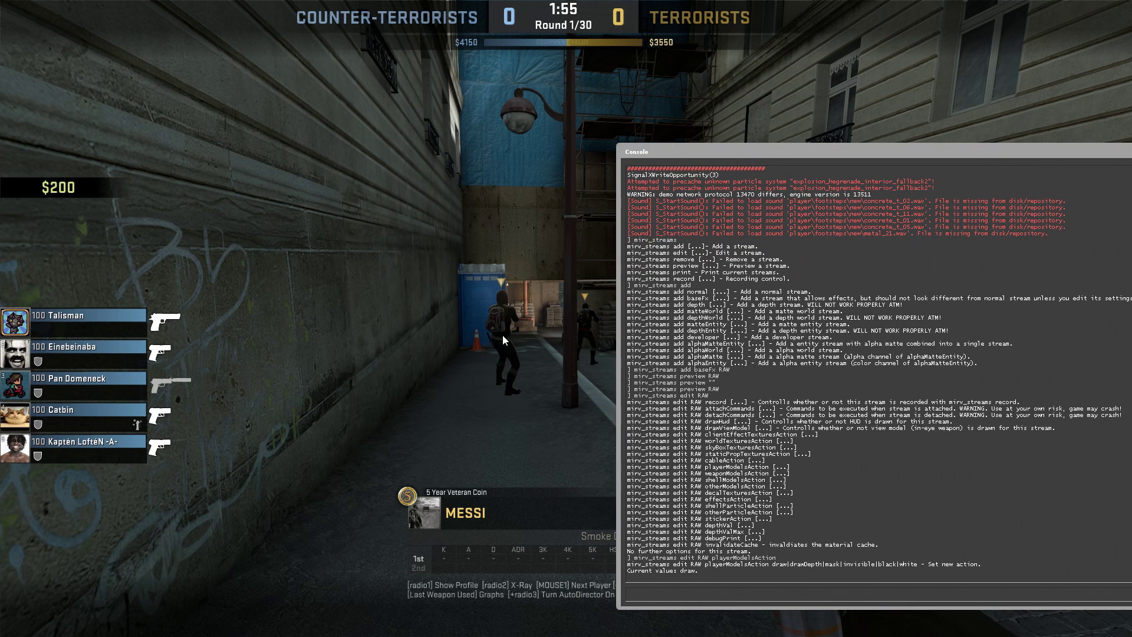
key("Up")
type("invisi")
key("Return")
Set the RAW stream's weaponModelsAction to invisible and hide the console to view the scene
key("Up")
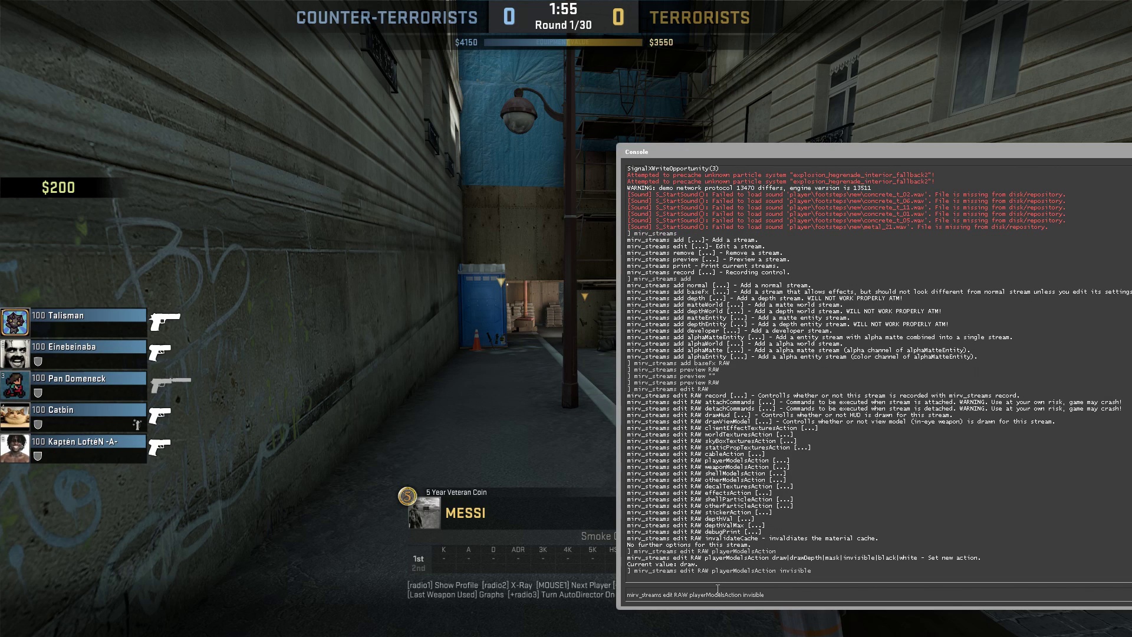
left_click_drag(688, 595, 704, 596)
type("weapon")
key("Return")
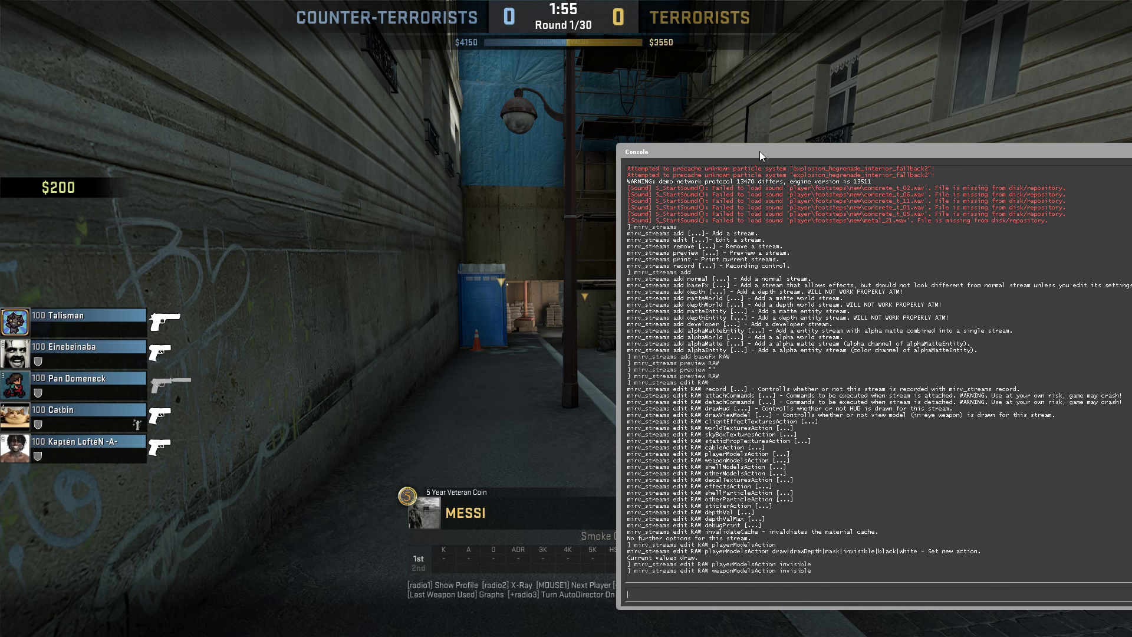
key("grave")
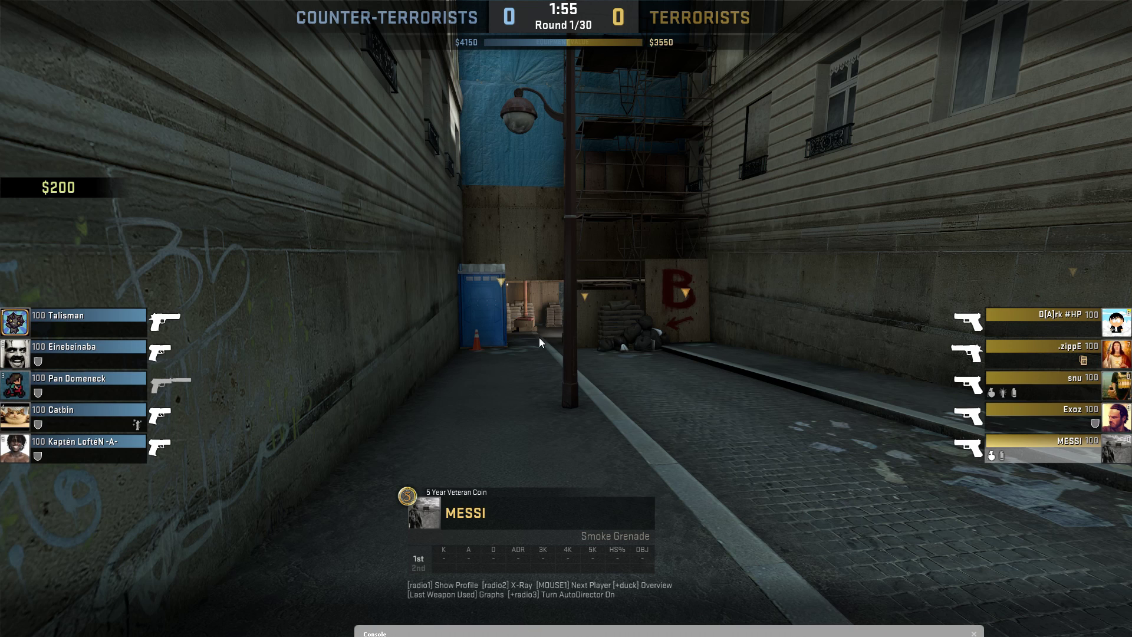
Bring the console back into full view and add a matteEntity stream named GREENMODELS
left_click(664, 631)
left_click_drag(645, 71, 585, 7)
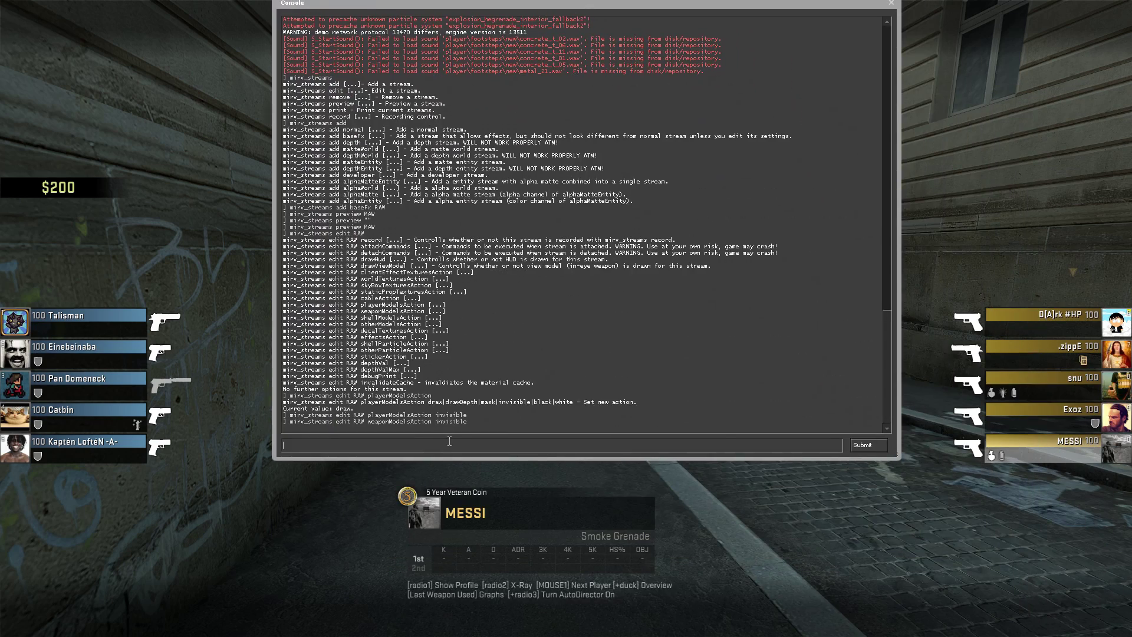
type("mirv_streams")
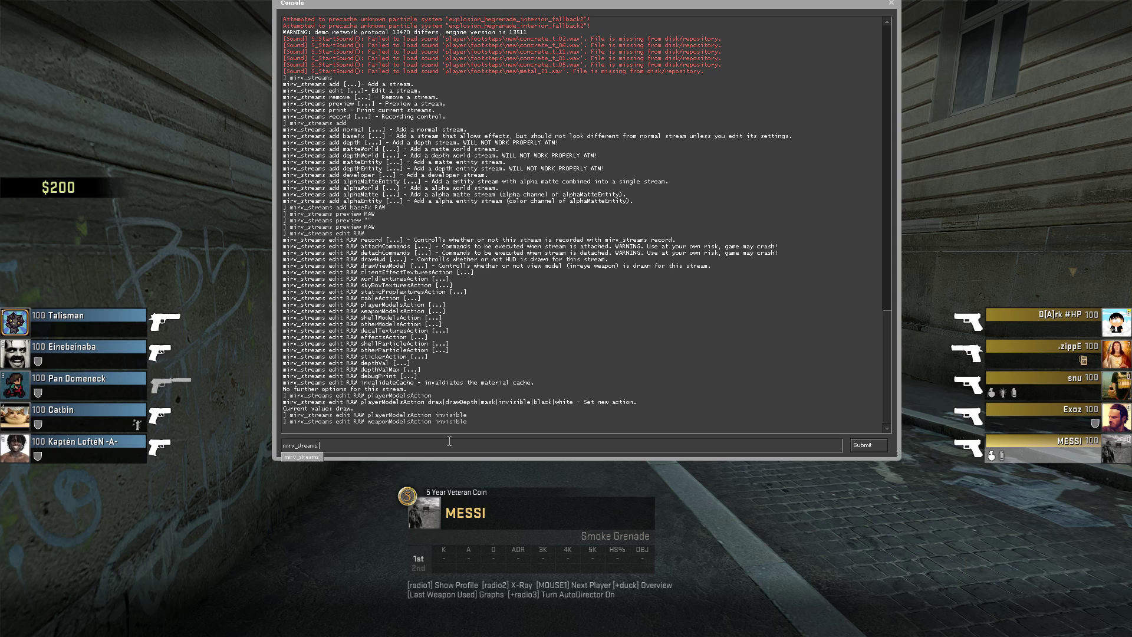
key("Return")
key("Up")
type("add matteEntity")
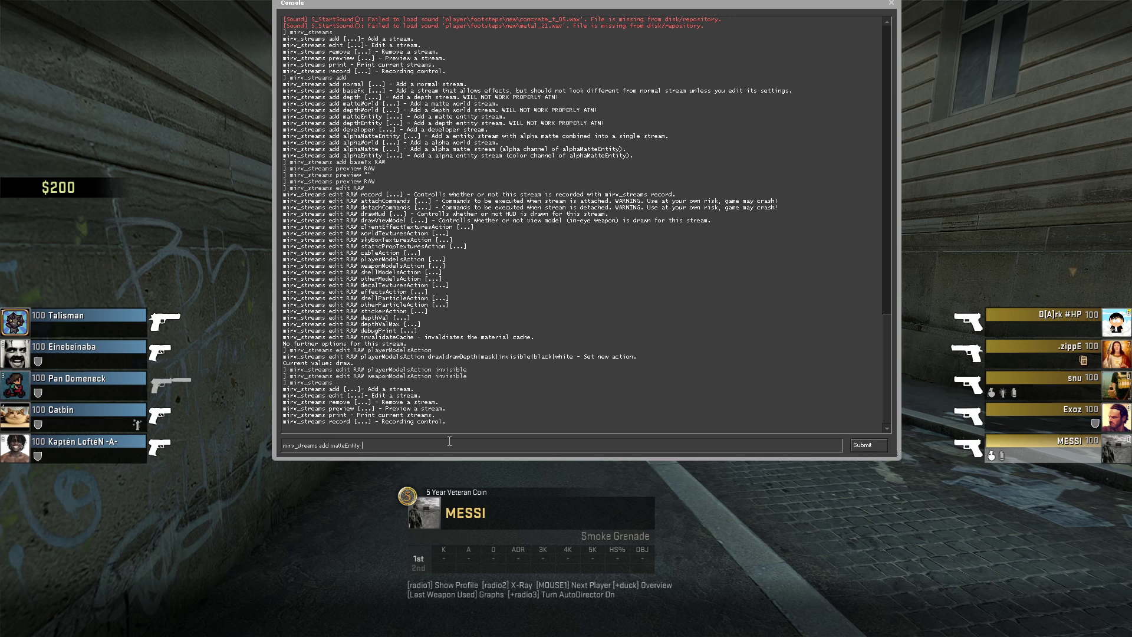
type(" GREENMODELS")
key("Return")
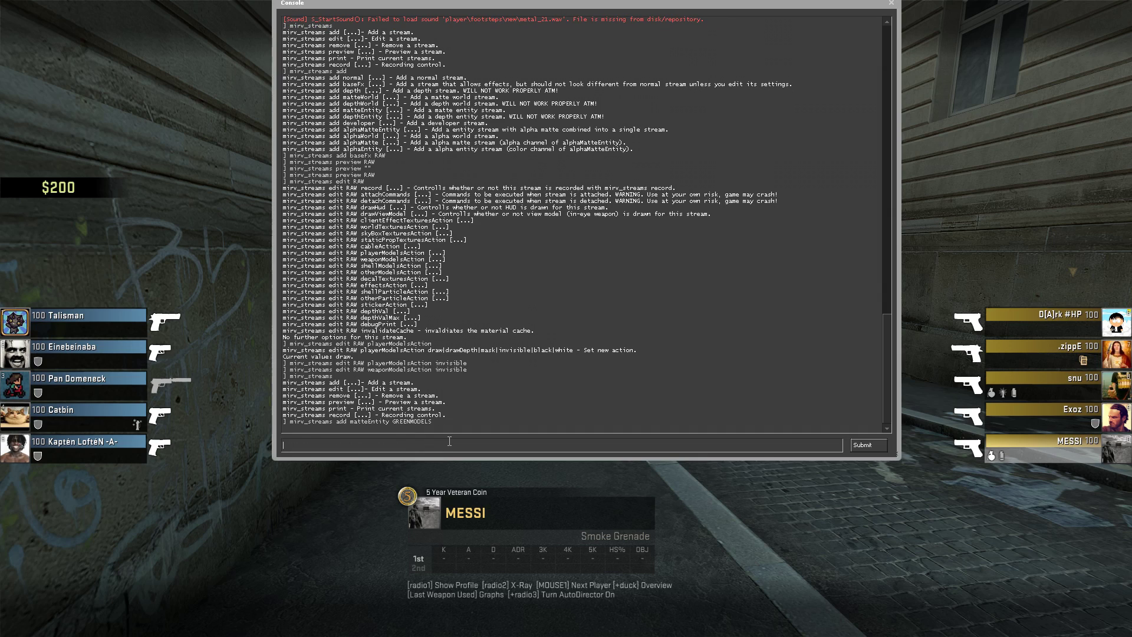
Preview the GREENMODELS stream and hide the console to view the green-screen picture
type("mirv_streams preview GREENMODELS")
key("Return")
key("grave")
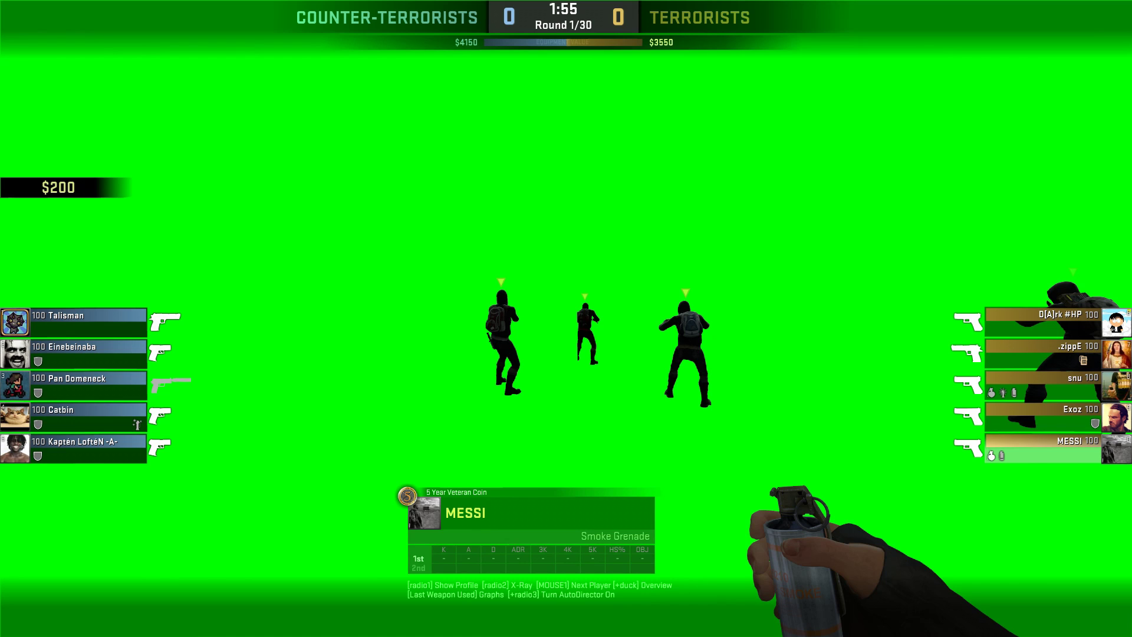
List the edit options of the GREENMODELS stream in the console
key("grave")
key("Up")
key("BackSpace")
key("BackSpace")
key("BackSpace")
key("BackSpace")
key("BackSpace")
key("BackSpace")
key("BackSpace")
key("BackSpace")
key("BackSpace")
key("BackSpace")
key("BackSpace")
key("BackSpace")
key("BackSpace")
key("BackSpace")
key("BackSpace")
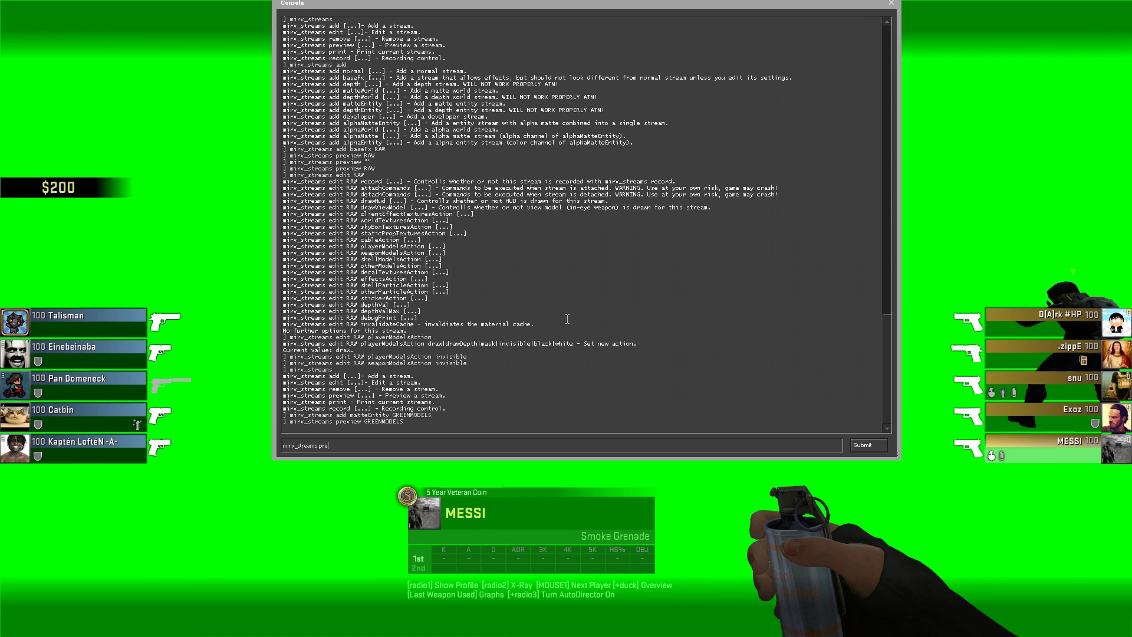
key("BackSpace")
key("BackSpace")
type("edit GREENMODELS")
key("Return")
Query the drawViewModel option of the GREENMODELS stream and set it to 0
key("Up")
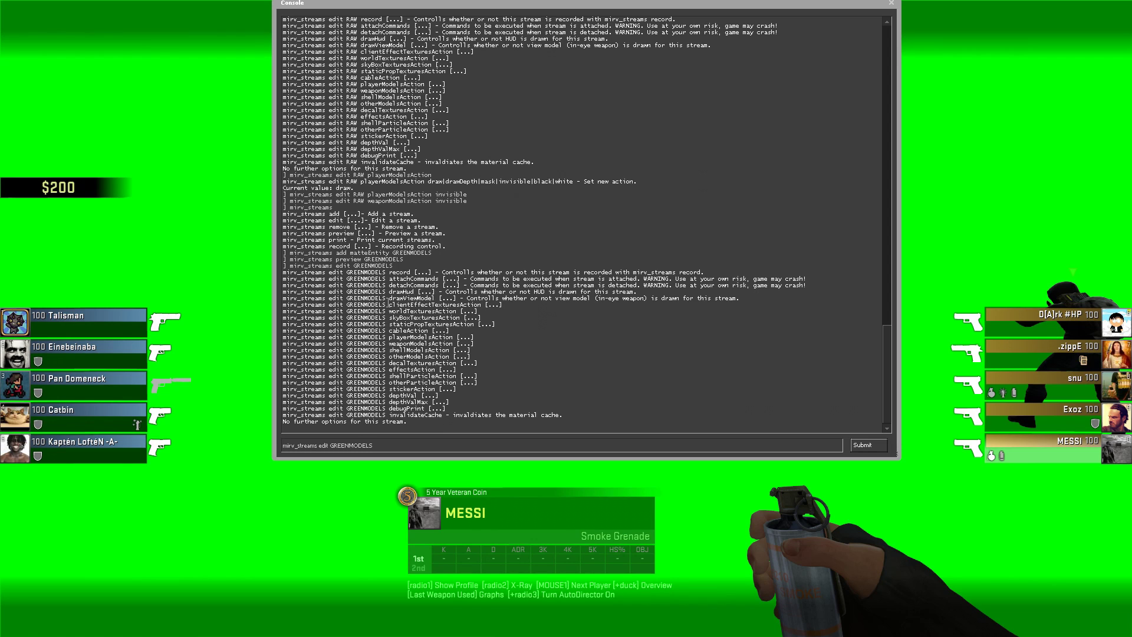
right_click(392, 446)
left_click(412, 462)
key("Return")
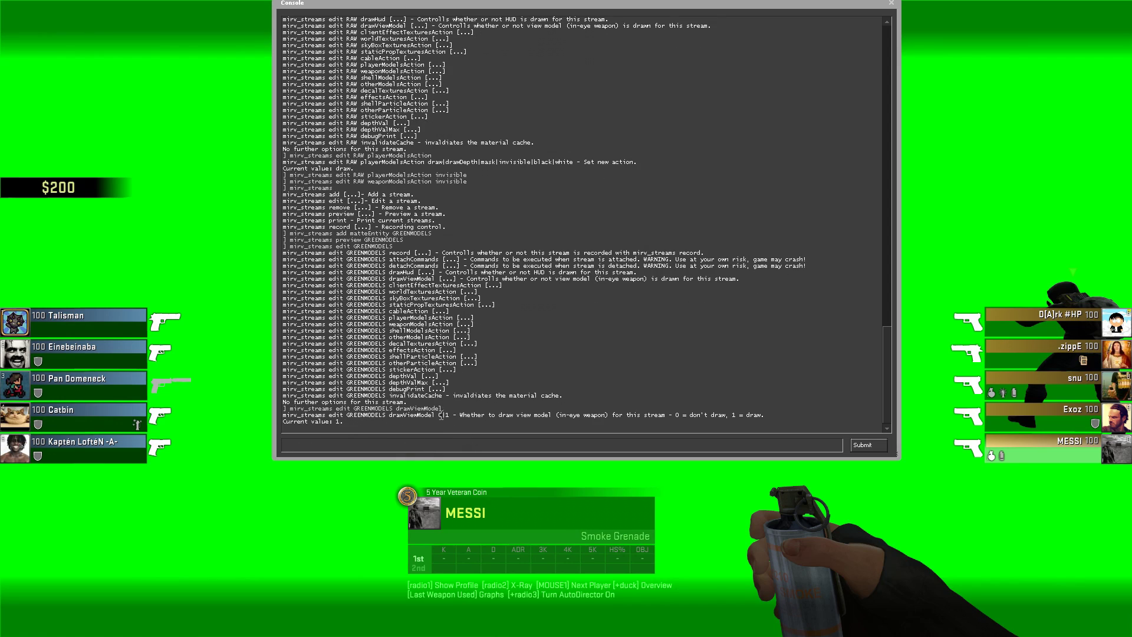
key("Up")
type("0")
key("Return")
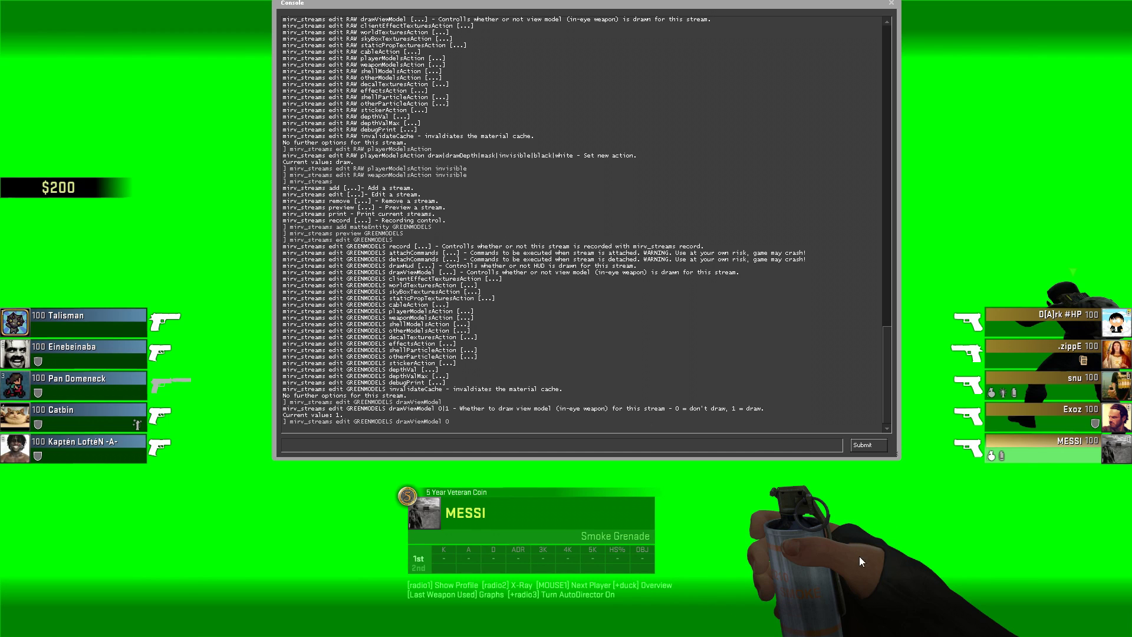
Reposition the console and add a matteEntity stream named GREENWEAPON
left_click_drag(604, 1, 582, 45)
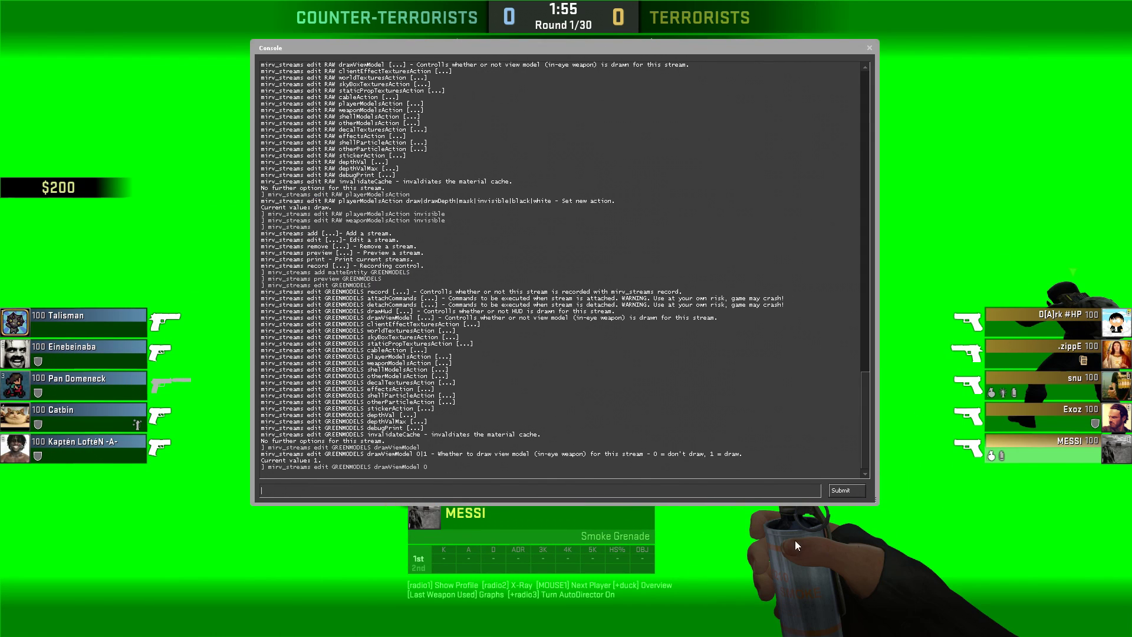
key("Up")
key("Up")
key("Up")
key("Up")
left_click_drag(361, 488, 410, 492)
type("WEAPON")
key("Return")
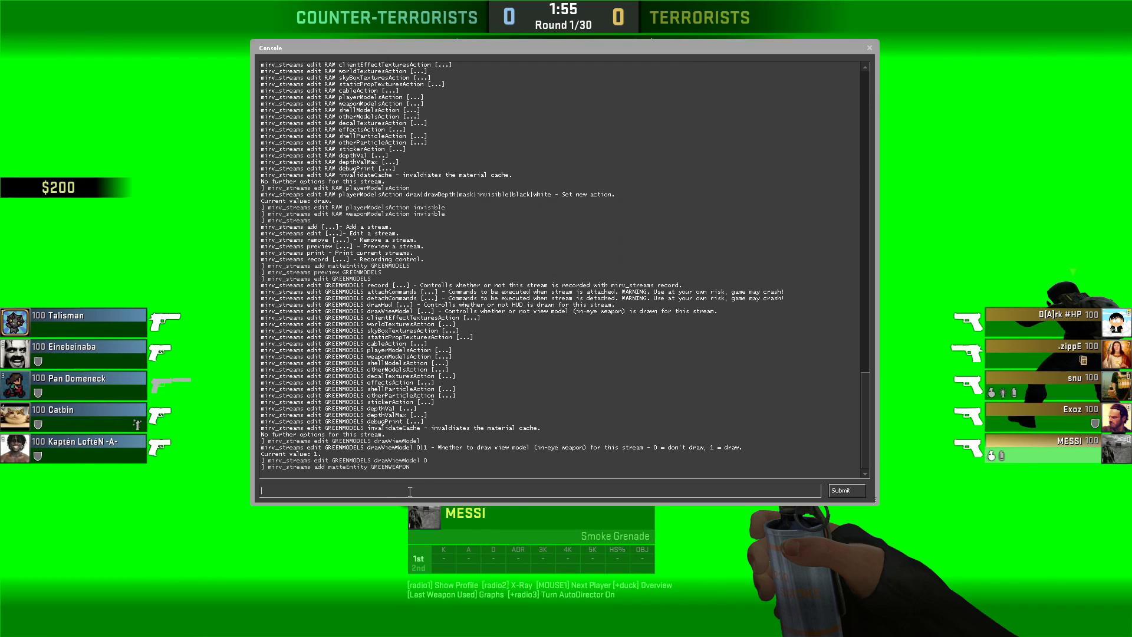
Try to preview the new stream using matteEntity as the stream name
key("Up")
double_click(347, 491)
key("BackSpace")
double_click(303, 491)
key("BackSpace")
type("preview matteEntity")
key("Return")
Preview the GREENWEAPON stream with mirv_streams preview
key("Up")
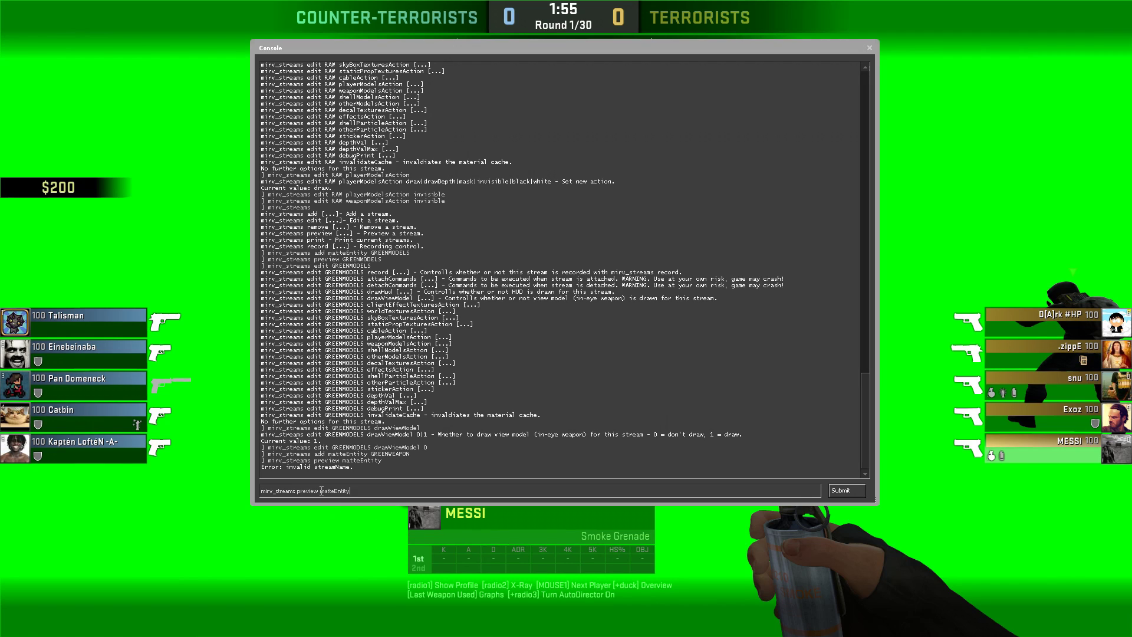
double_click(324, 493)
key("BackSpace")
type("GREENWEAPON")
key("Return")
List the edit options of the GREENWEAPON stream in the console
key("Up")
double_click(305, 493)
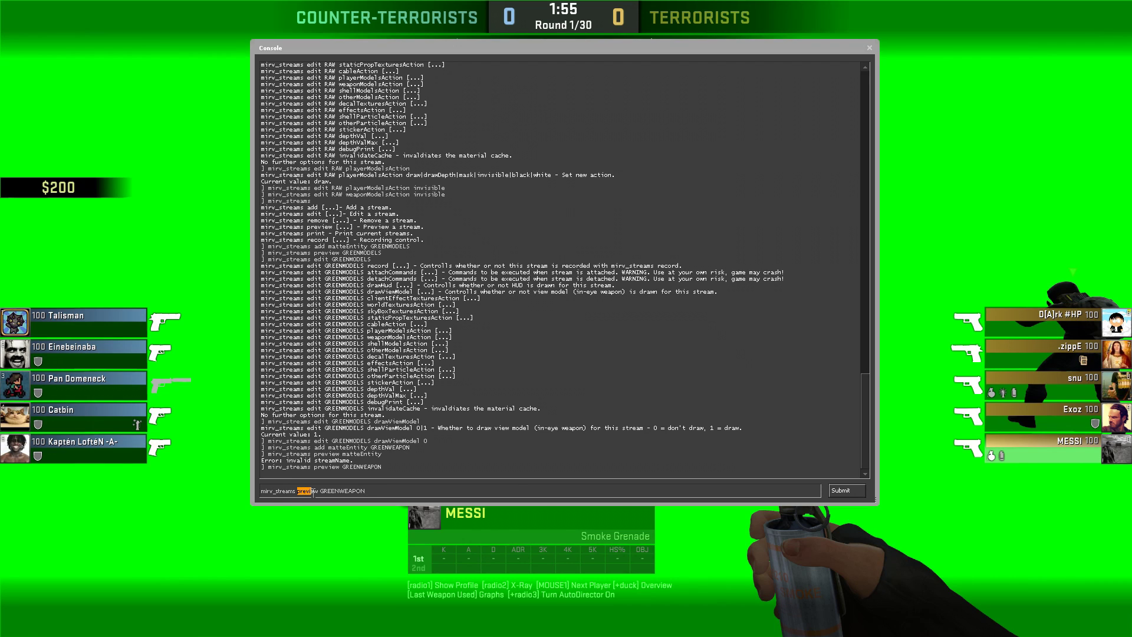
type("edit")
key("Return")
Enable the fog override with fog_override 1 and set fog_color to 0 255 0 in the console
key("Up")
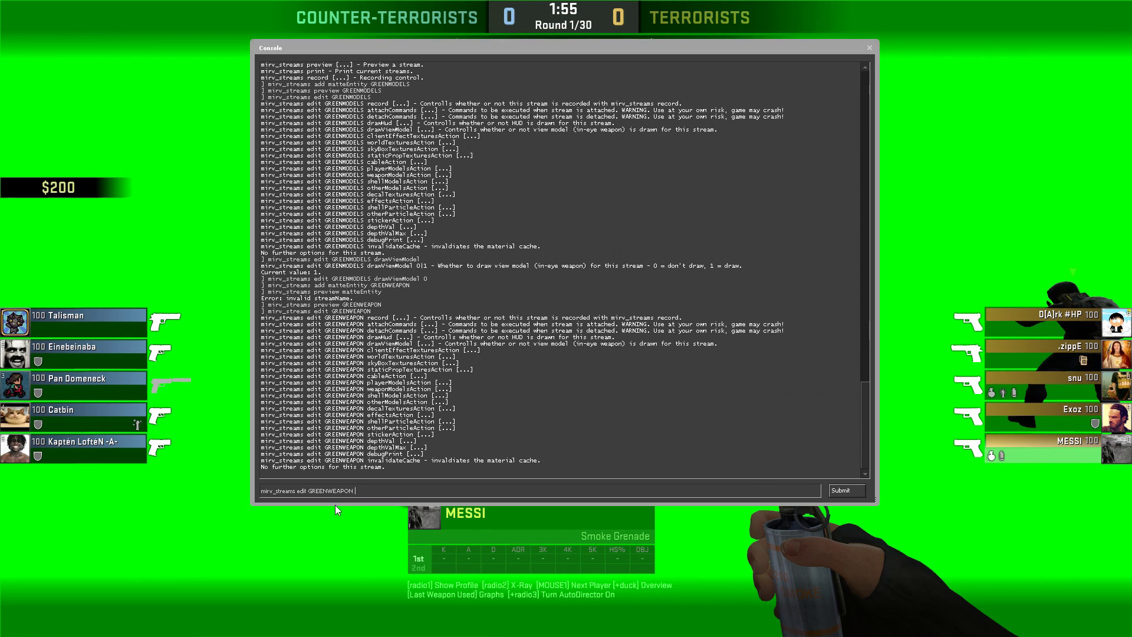
triple_click(408, 486)
key("BackSpace")
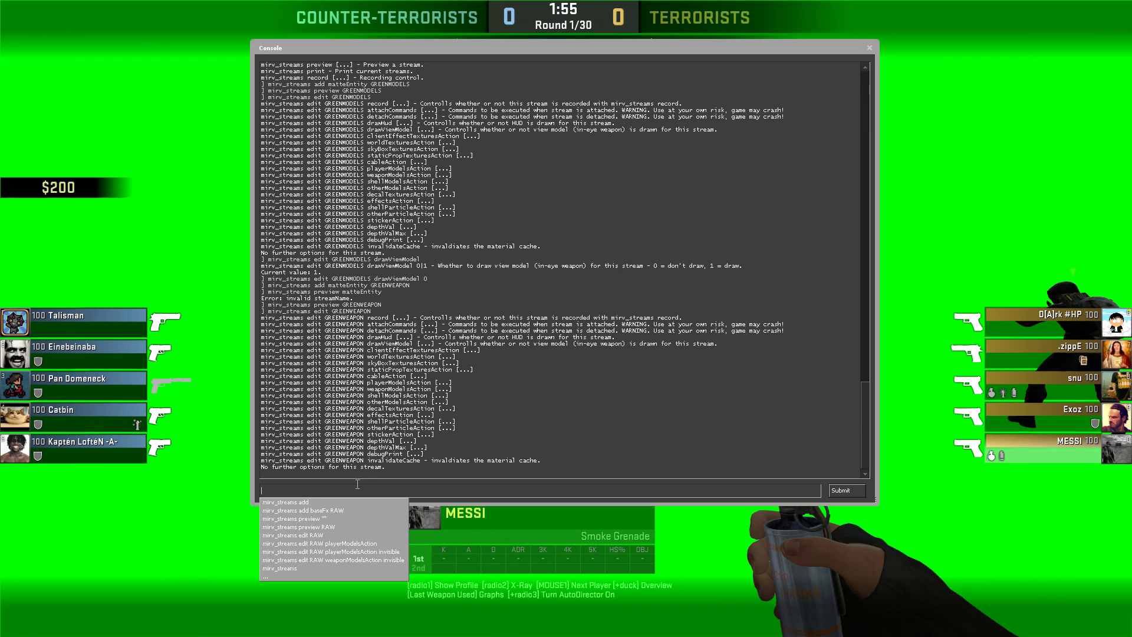
type("fog_")
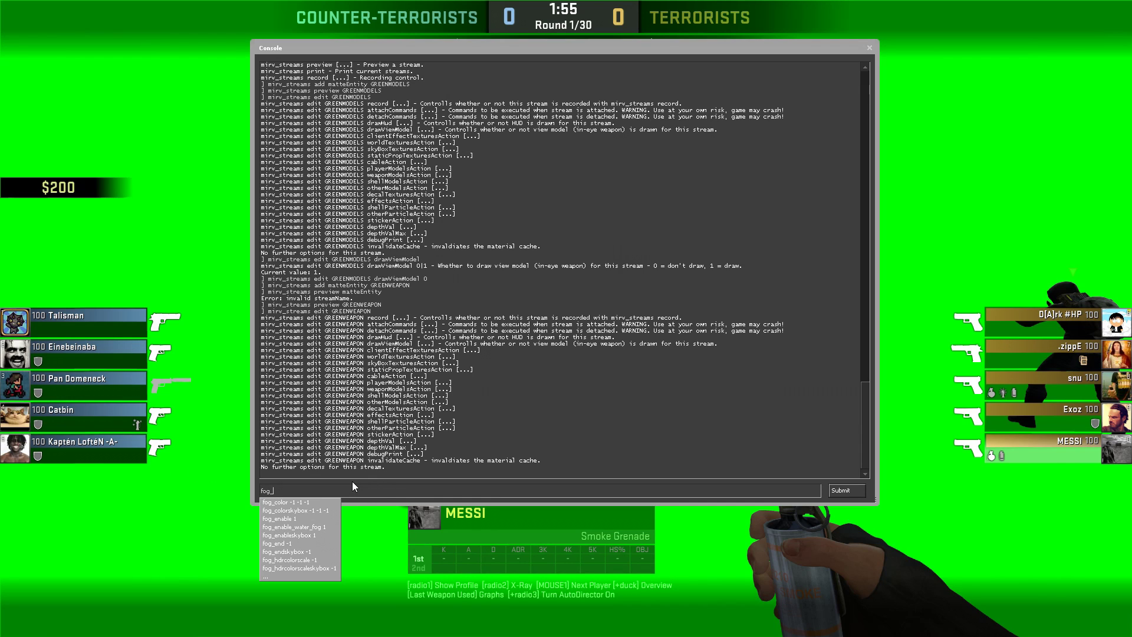
type("override 1")
key("Return")
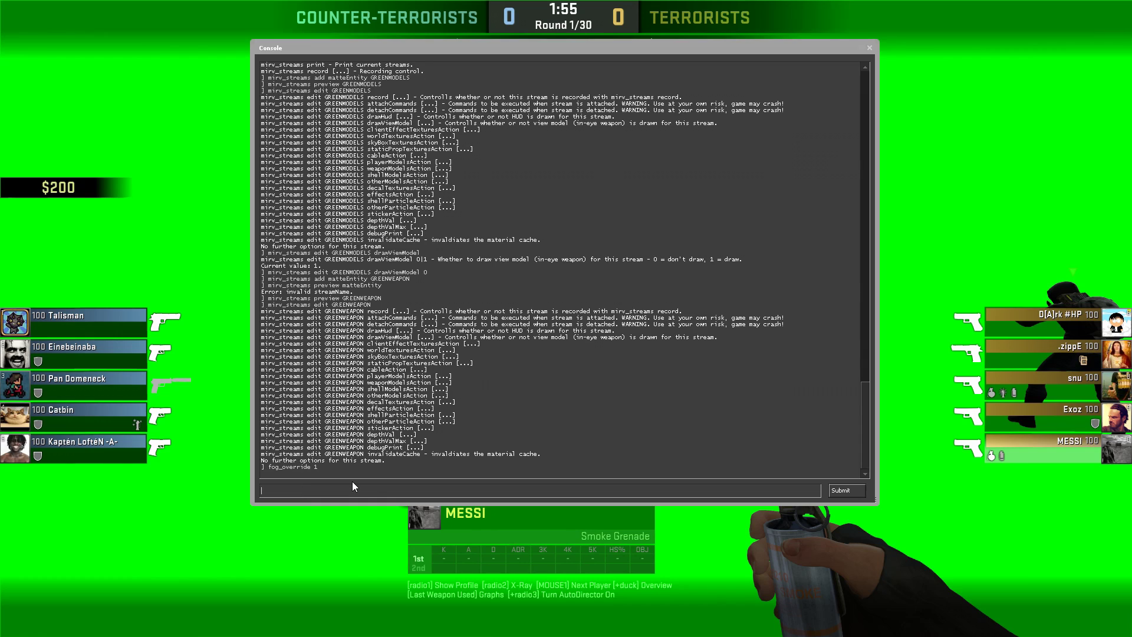
type("fog_color 0 255 0")
key("Return")
Set fog_hdrcolorscale to 255 and fog_maxdensity to 255 in the console
type("fog_c")
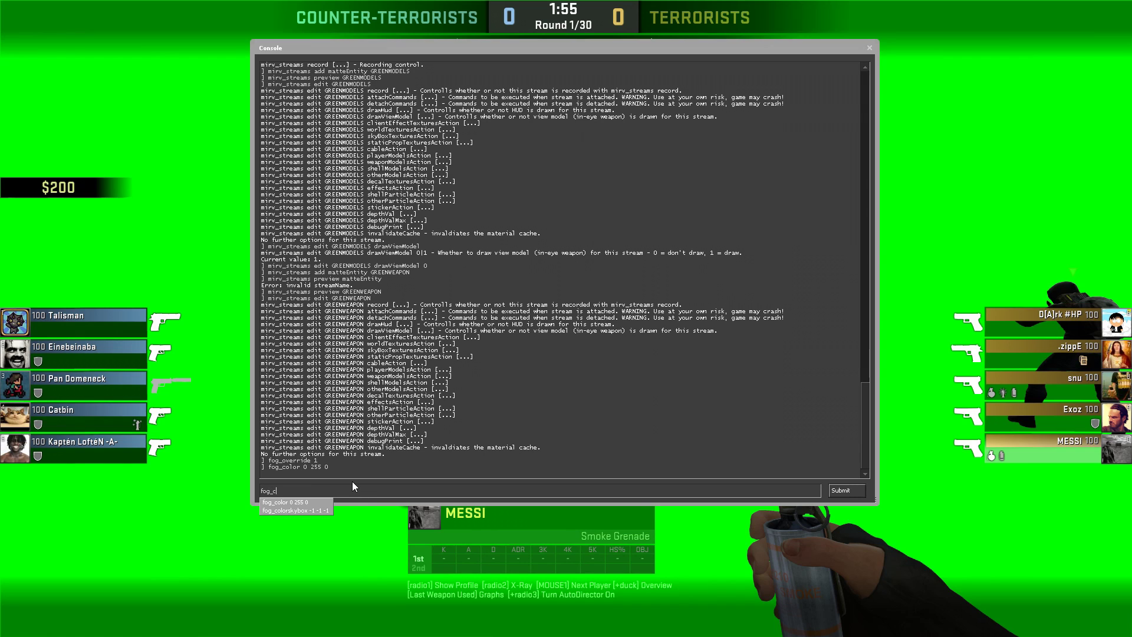
key("BackSpace")
type("hdrcolorscale 255")
key("Return")
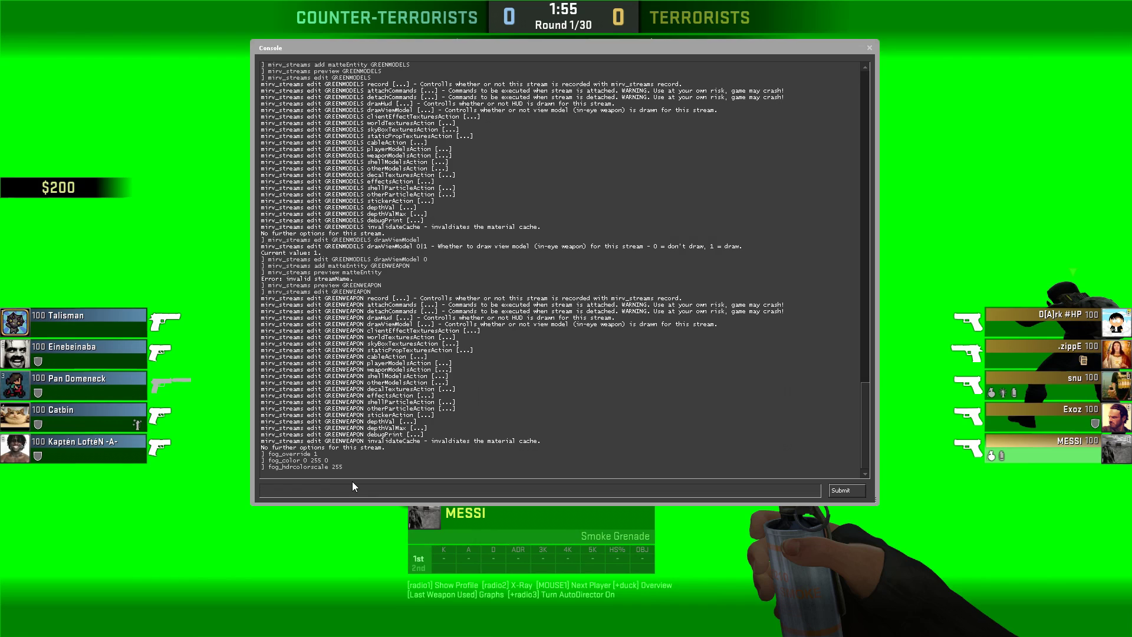
type("fog_")
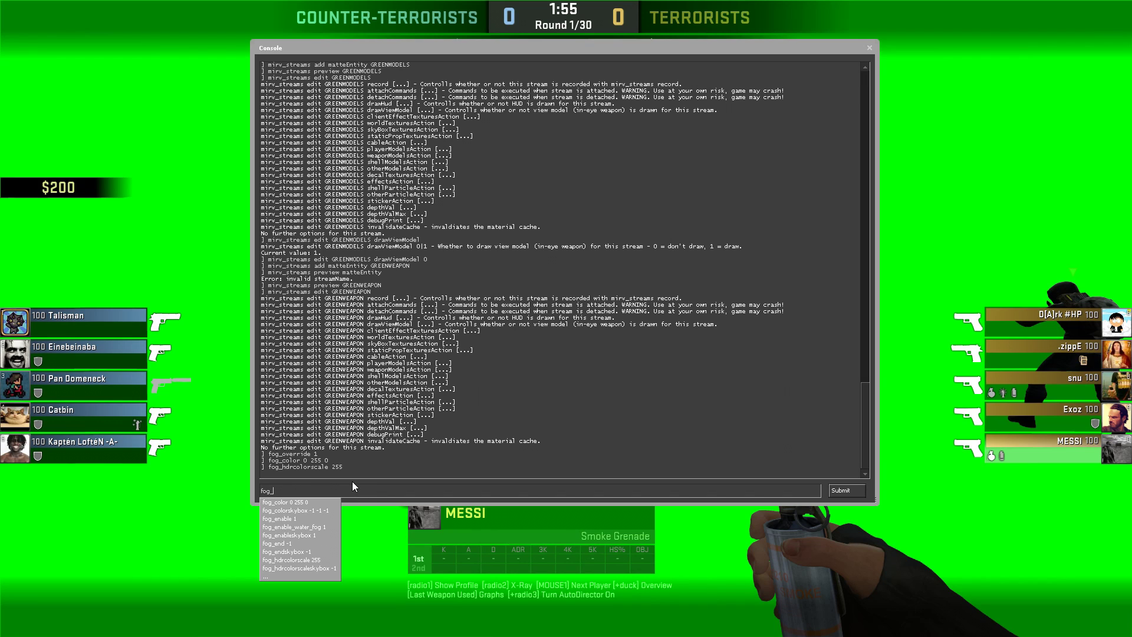
type("maxdensity 255")
key("Return")
Set the fog distances with fog_start 0 and fog_end 1
type("fog_start 0")
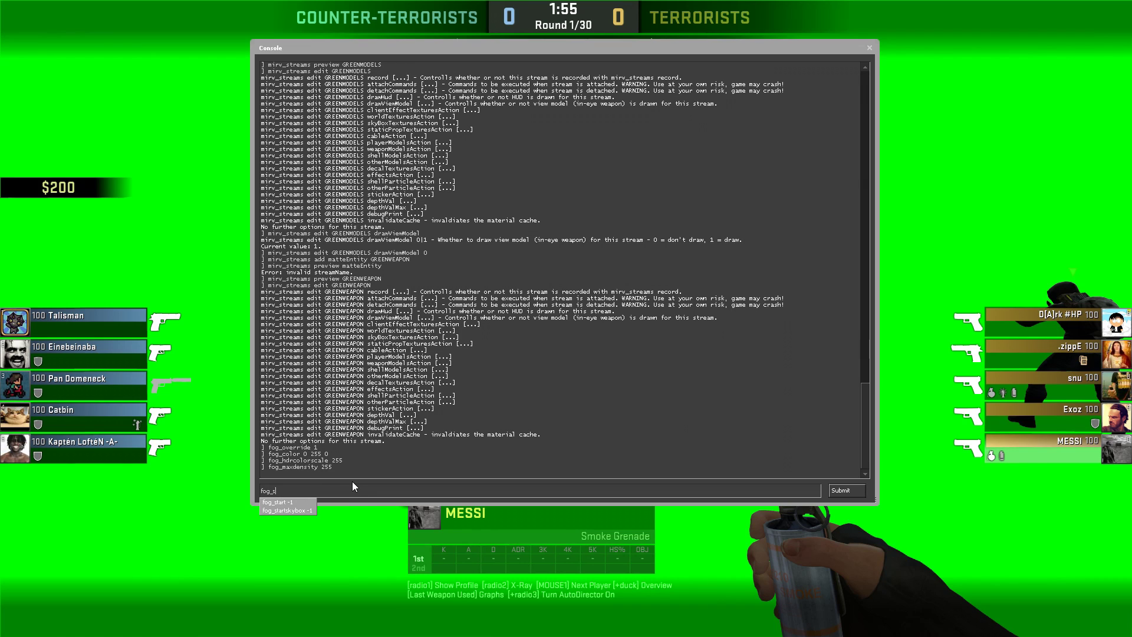
key("Return")
type("fog_end 1")
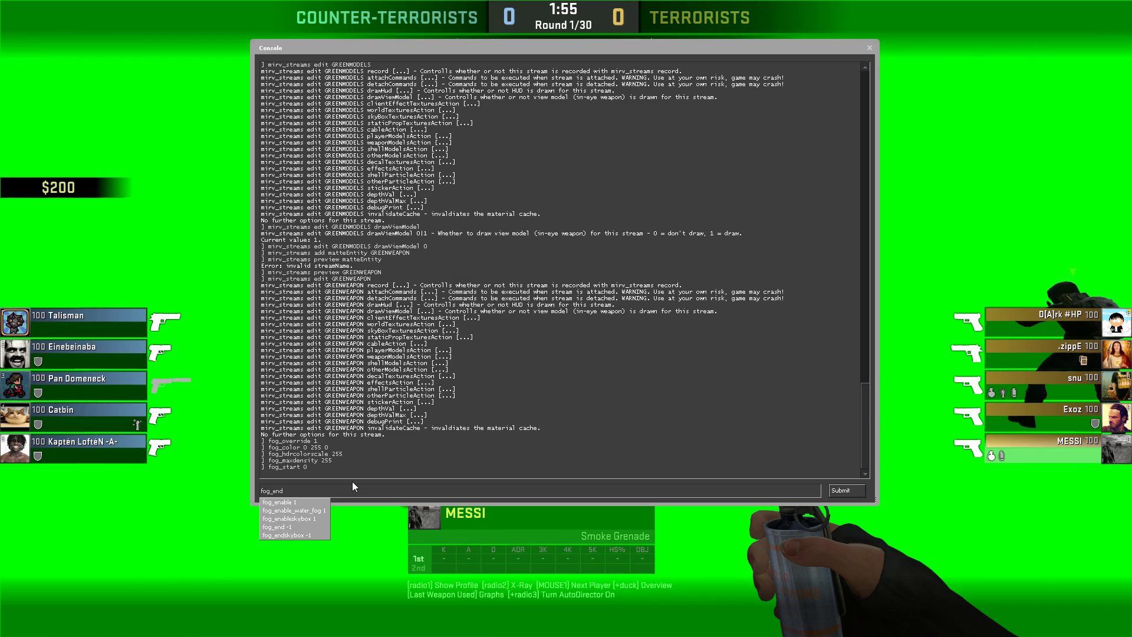
key("Return")
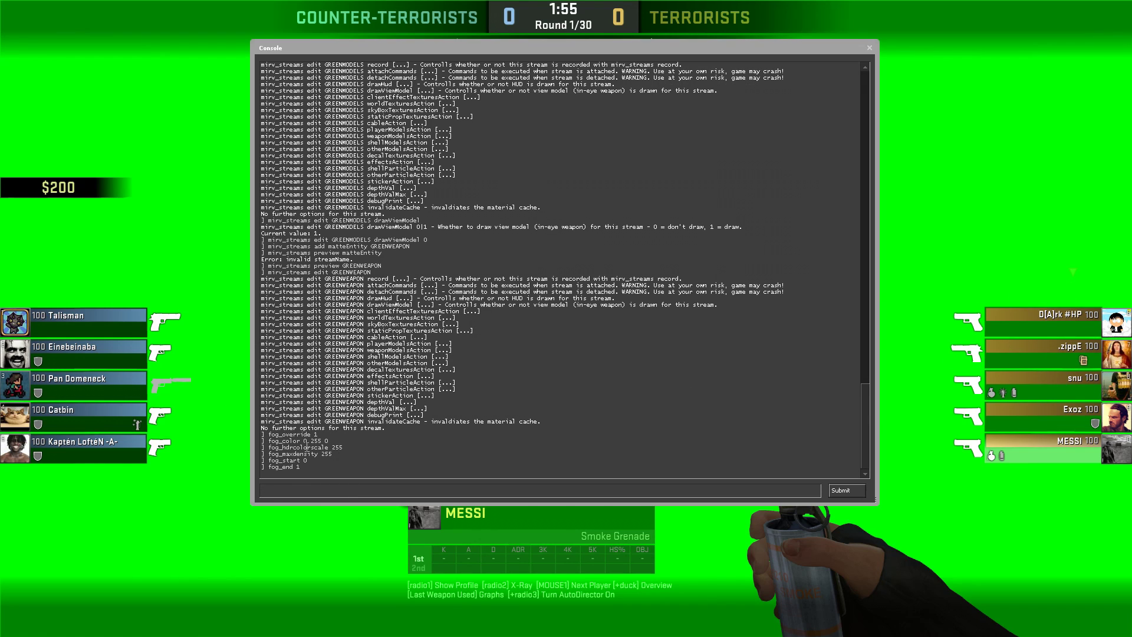
Write the start of the command mirv_streams edit GREENWEAPON attachCommands with an opening quotation mark, without submitting it
left_click_drag(301, 467, 244, 434)
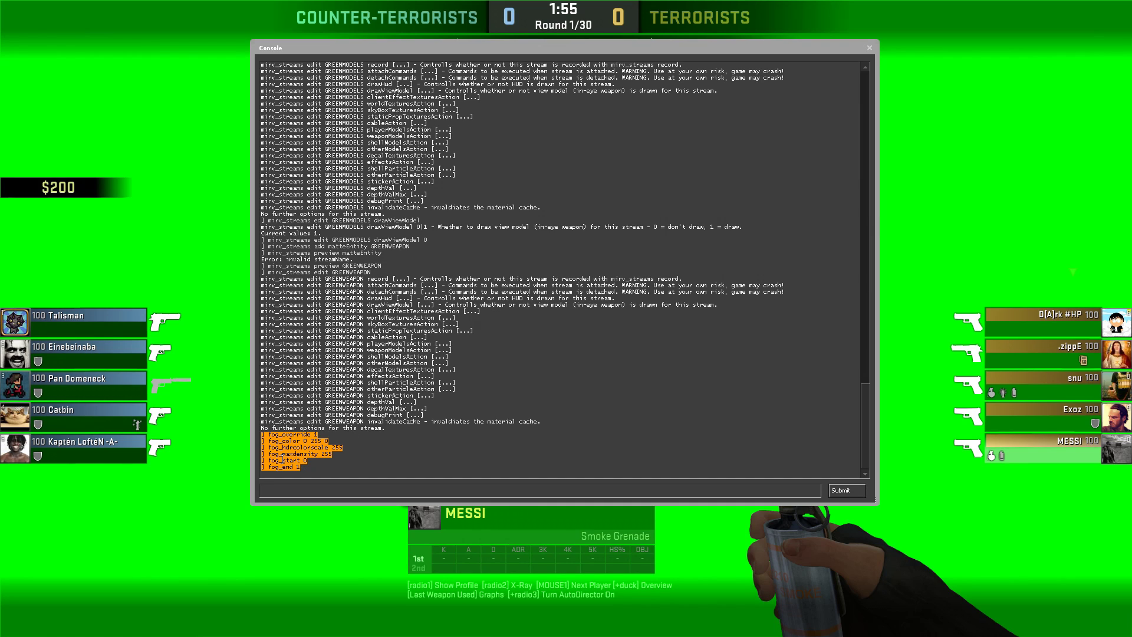
left_click(320, 490)
type("mirv_streams add baseFx RAW")
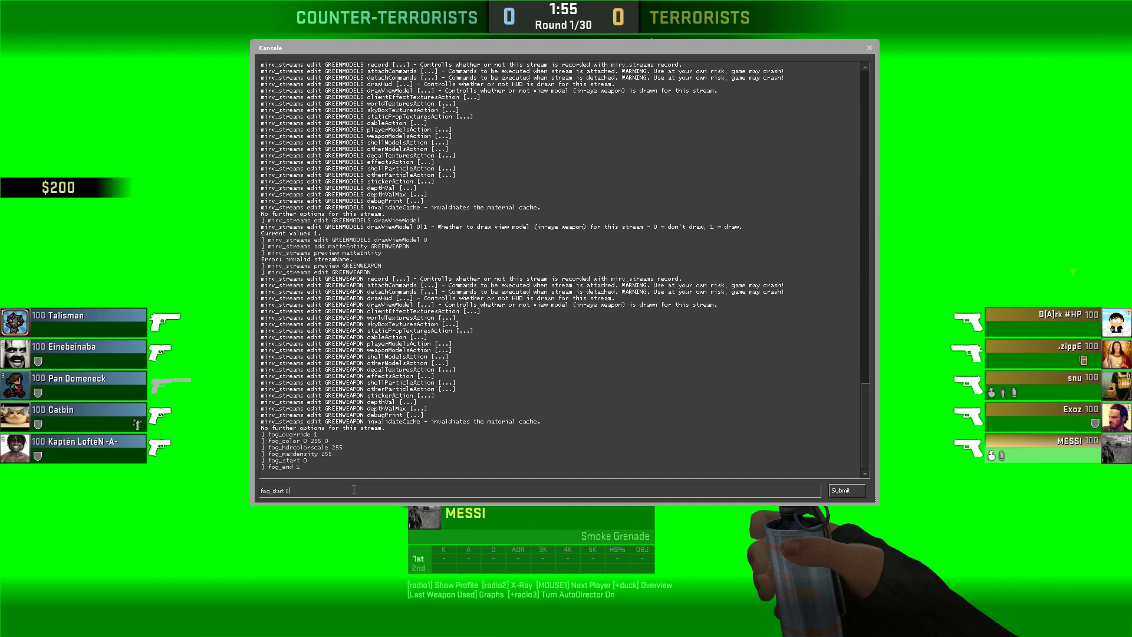
key("BackSpace")
key("BackSpace")
key("BackSpace")
key("BackSpace")
key("BackSpace")
key("BackSpace")
key("BackSpace")
key("BackSpace")
key("BackSpace")
key("BackSpace")
key("BackSpace")
key("BackSpace")
key("BackSpace")
key("BackSpace")
type("edit GREENWEAPON attachCommands \"")
Copy the six fog commands from the console log into the unfinished GREENWEAPON attachCommands command
left_click_drag(288, 474, 261, 434)
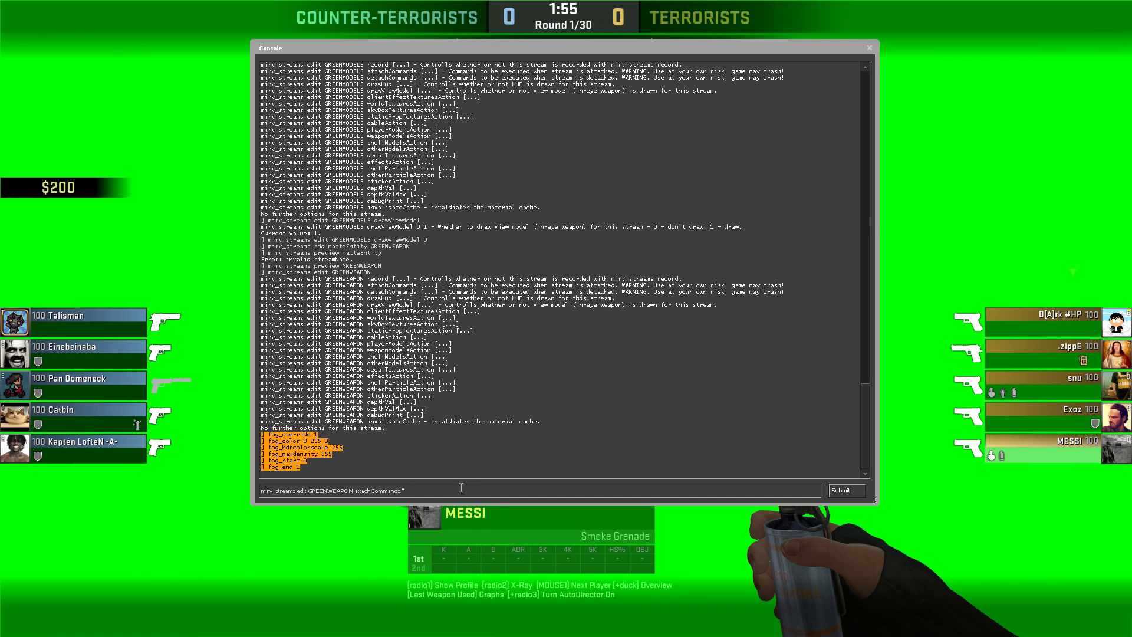
key("ctrl+c")
left_click(442, 487)
key("ctrl+v")
key("BackSpace")
key("BackSpace")
Replace the brackets between the pasted fog commands with semicolons, close the quotation and submit the attachCommands edit
left_click(446, 491)
key("Delete")
type(";")
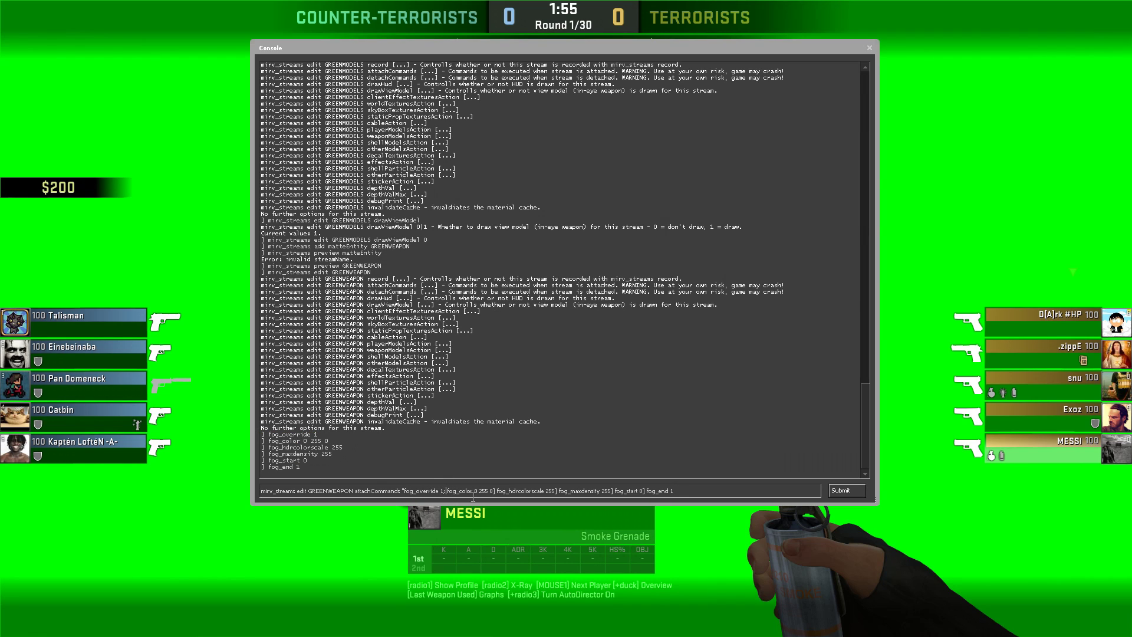
left_click(496, 490)
key("Delete")
type(";")
left_click(557, 491)
key("Delete")
type(";")
left_click(612, 491)
key("Delete")
type(";")
left_click(644, 490)
key("Delete")
type(";")
left_click(683, 495)
type("\"")
key("Return")
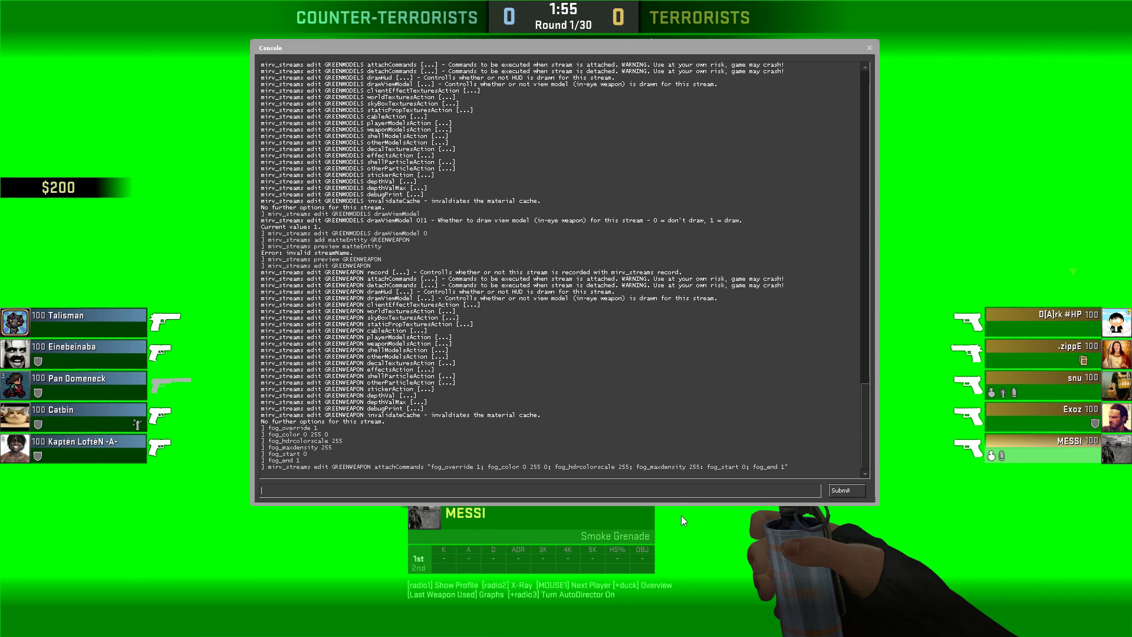
Turn the fog override off with fog_override 0 and reset fog_color to -1 -1 -1
type("fog_override 0")
key("Return")
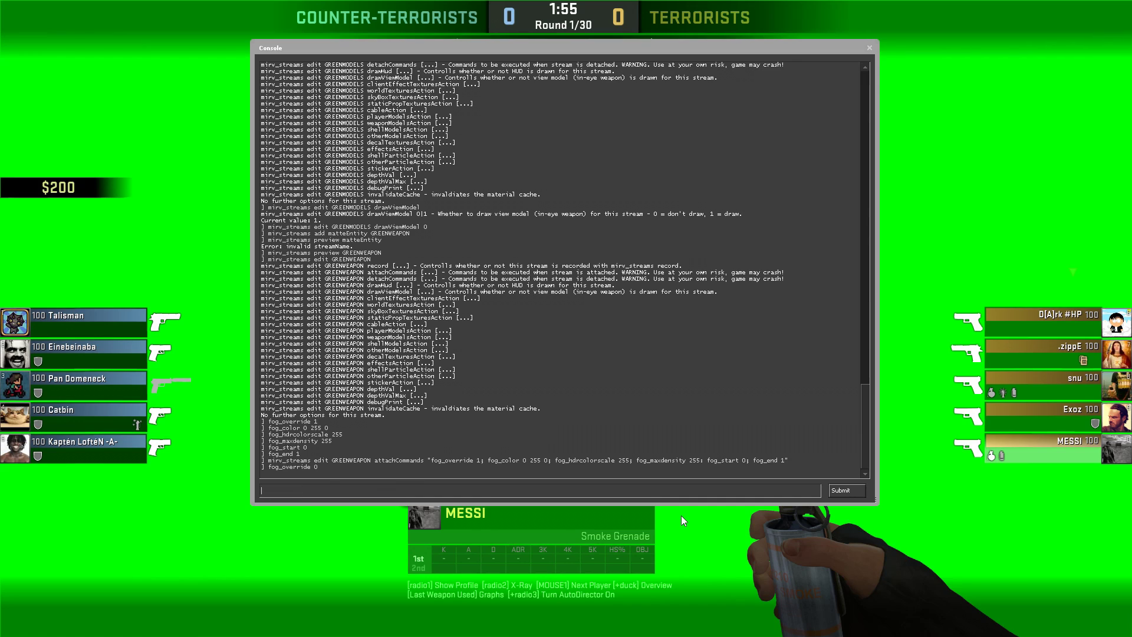
type("fog_en")
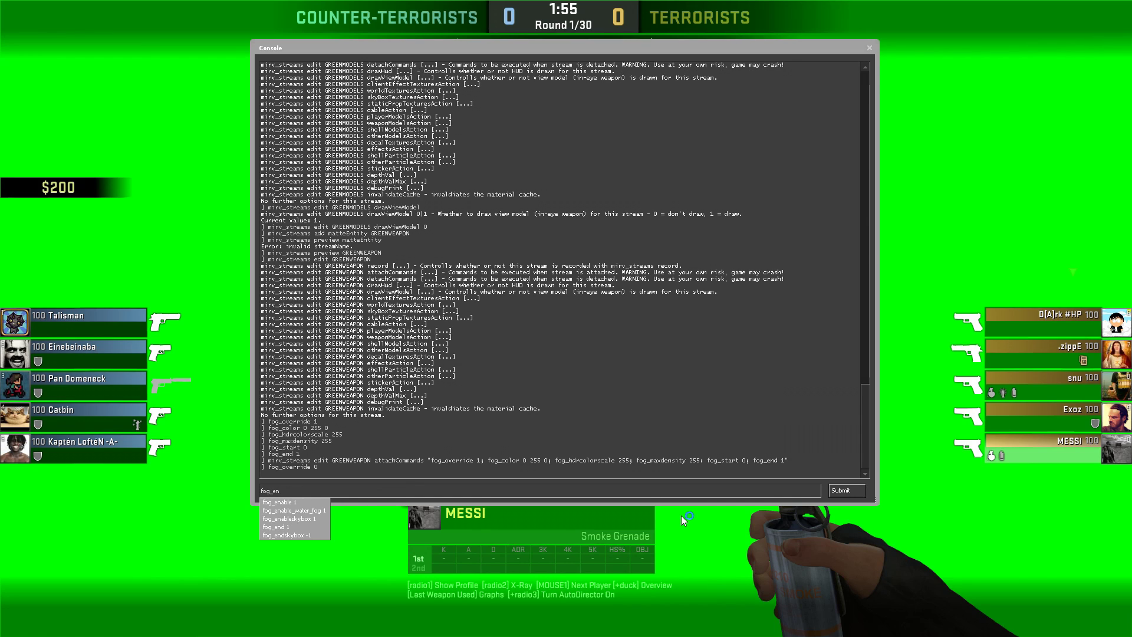
key("BackSpace")
key("BackSpace")
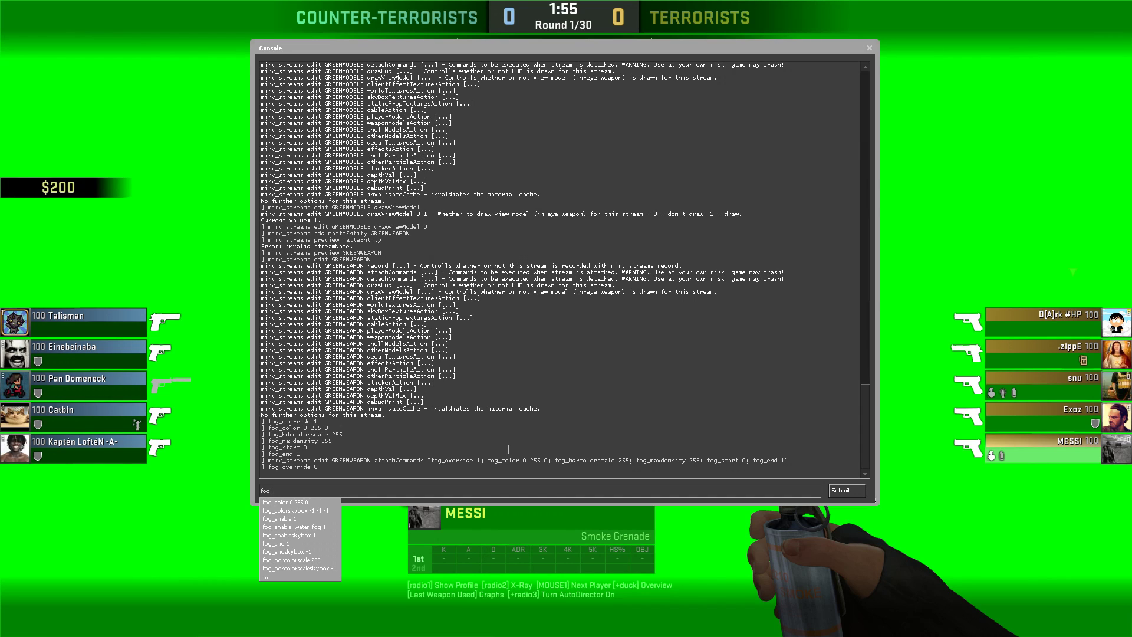
type("color -1 -41")
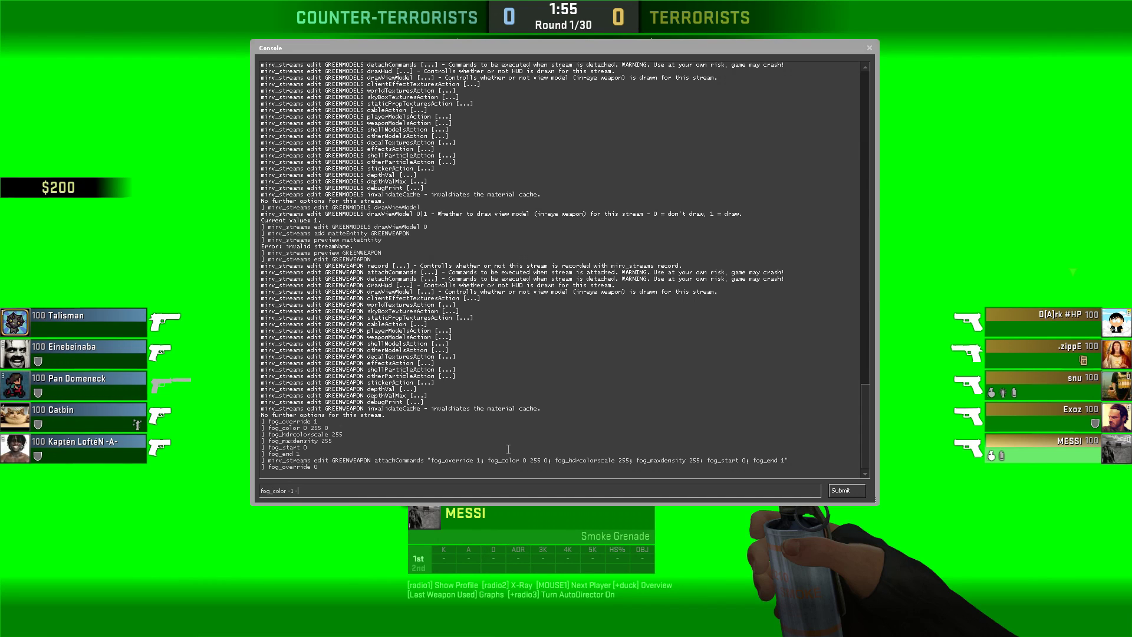
key("BackSpace")
key("BackSpace")
type("1 -1")
key("Return")
Reset fog_hdrcolorscale and fog_maxdensity to -1 in the console
type("fog")
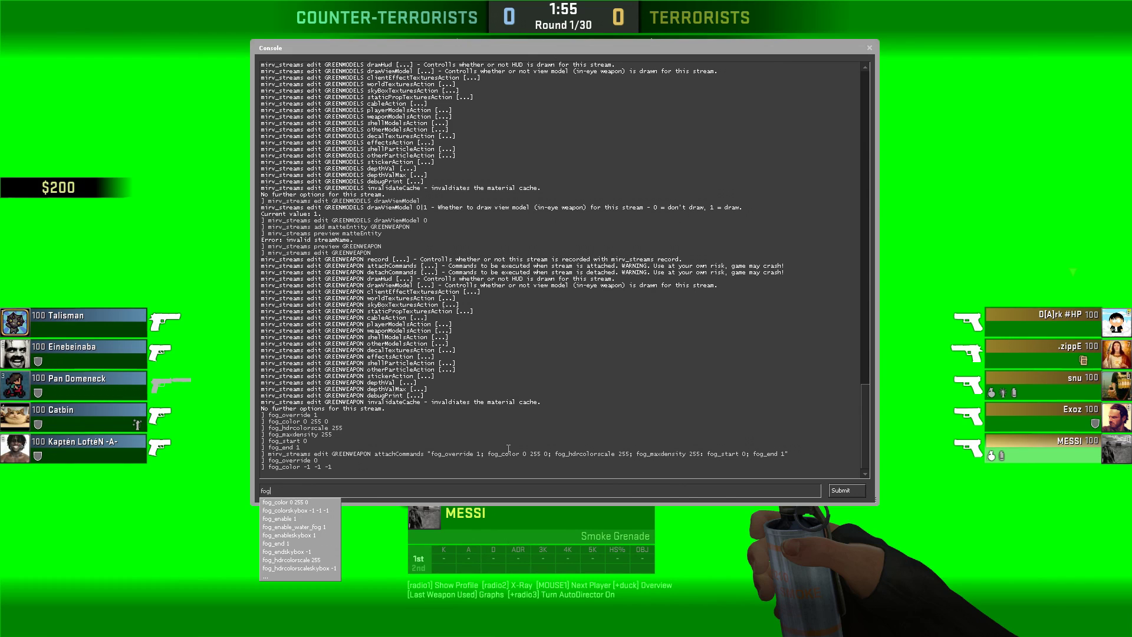
type("_hd")
key("Tab")
type("-1")
key("Return")
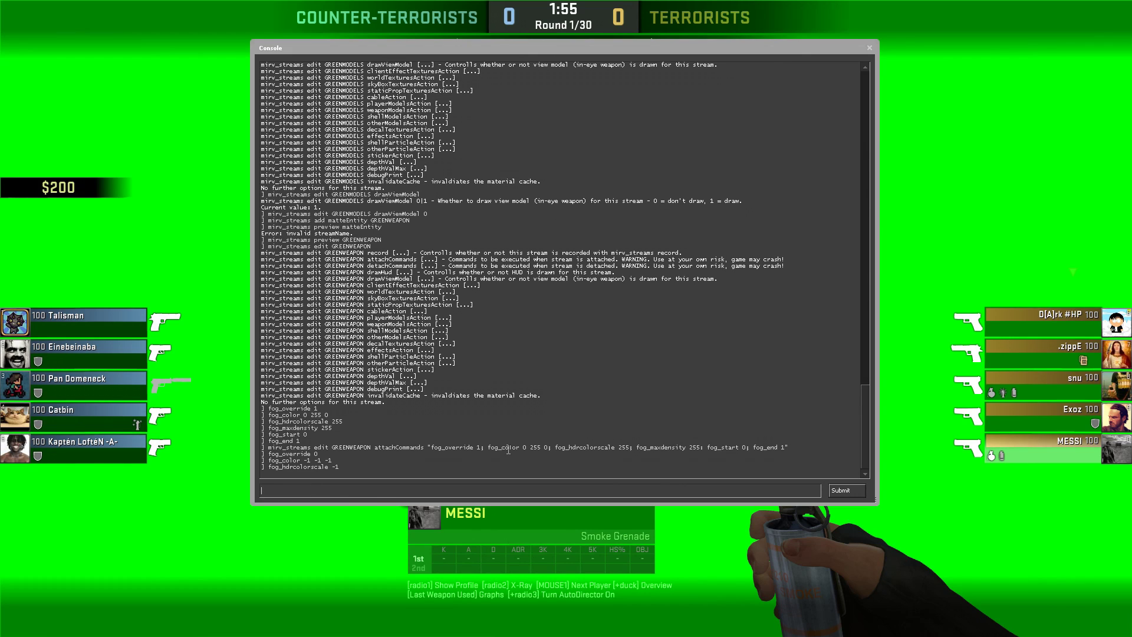
type("fog_ma")
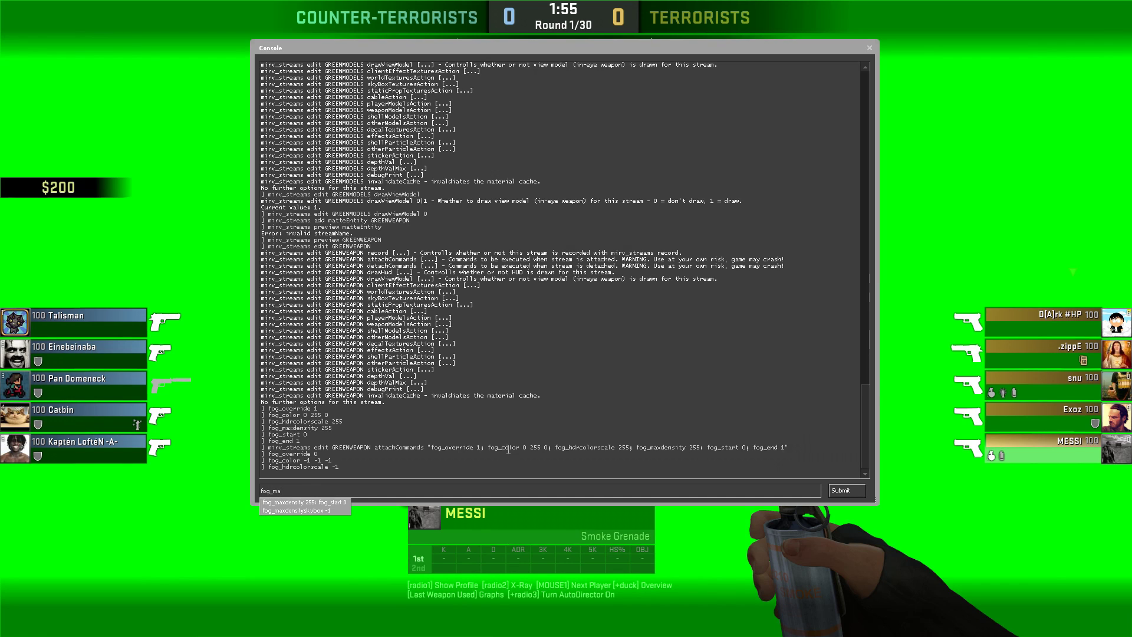
key("Tab")
type("-1")
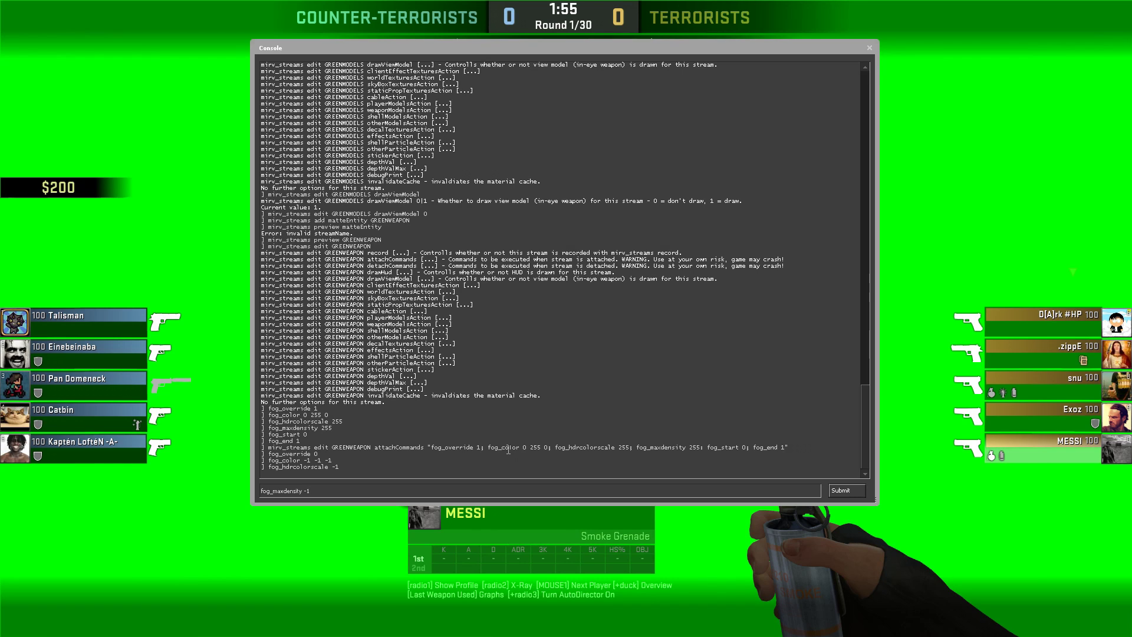
key("Return")
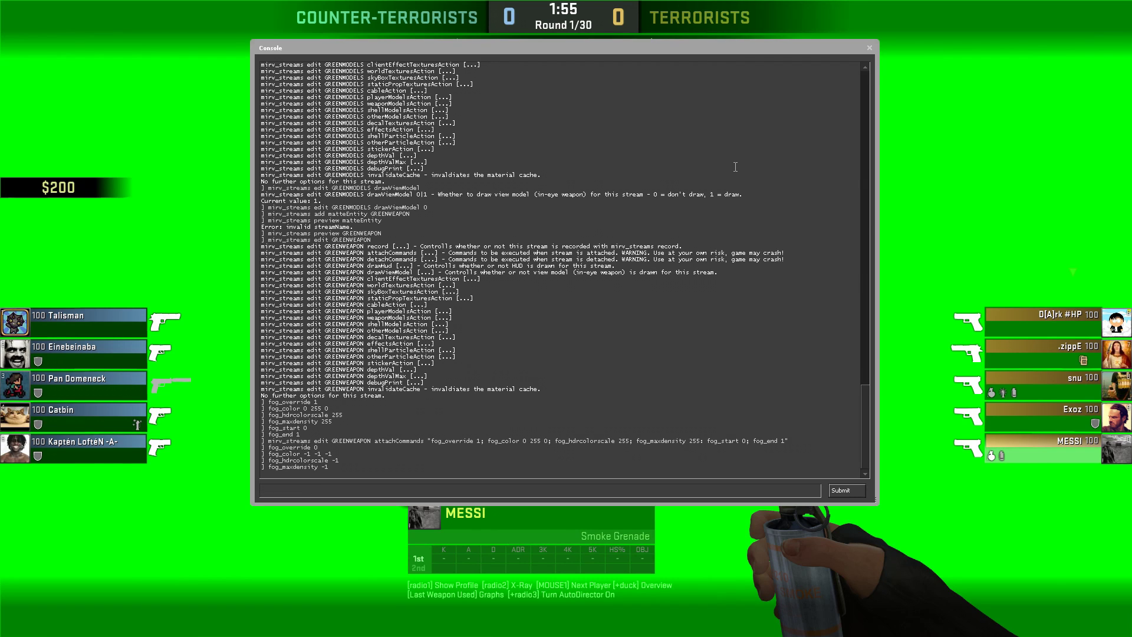
Recall the GREENWEAPON attachCommands command, correct the separator after fog_maxdensity 255 to a semicolon, and resubmit it
key("Up")
key("Up")
key("Up")
key("Up")
key("Up")
left_click(612, 491)
key("BackSpace")
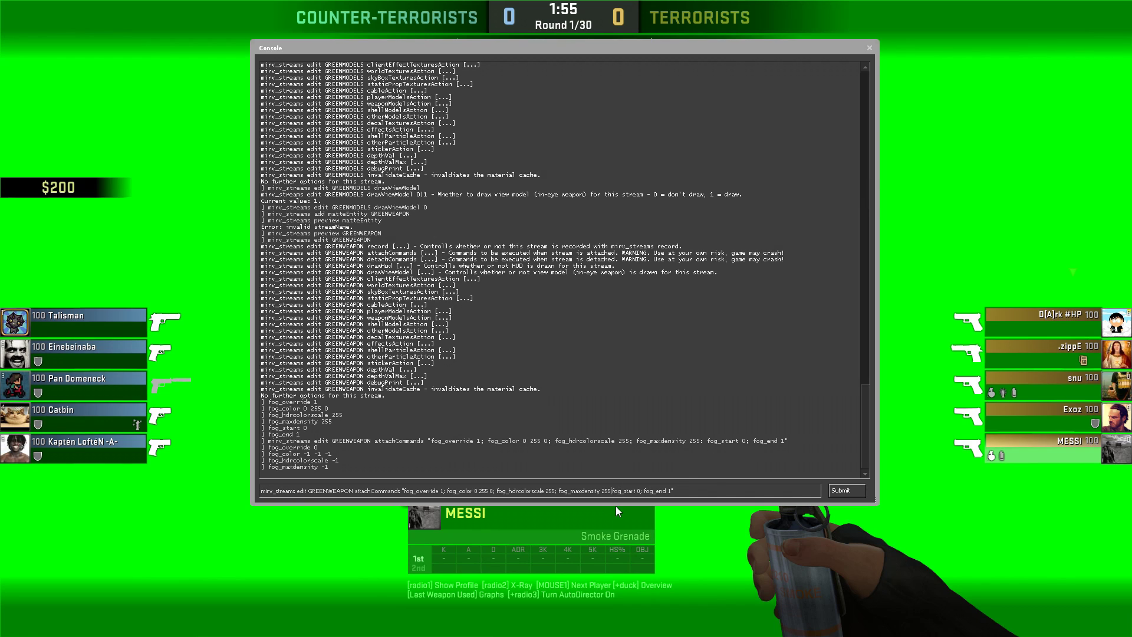
type(";")
key("Return")
Clear the console input and set fog_start to -1 and fog_end to 0
key("Up")
key("Up")
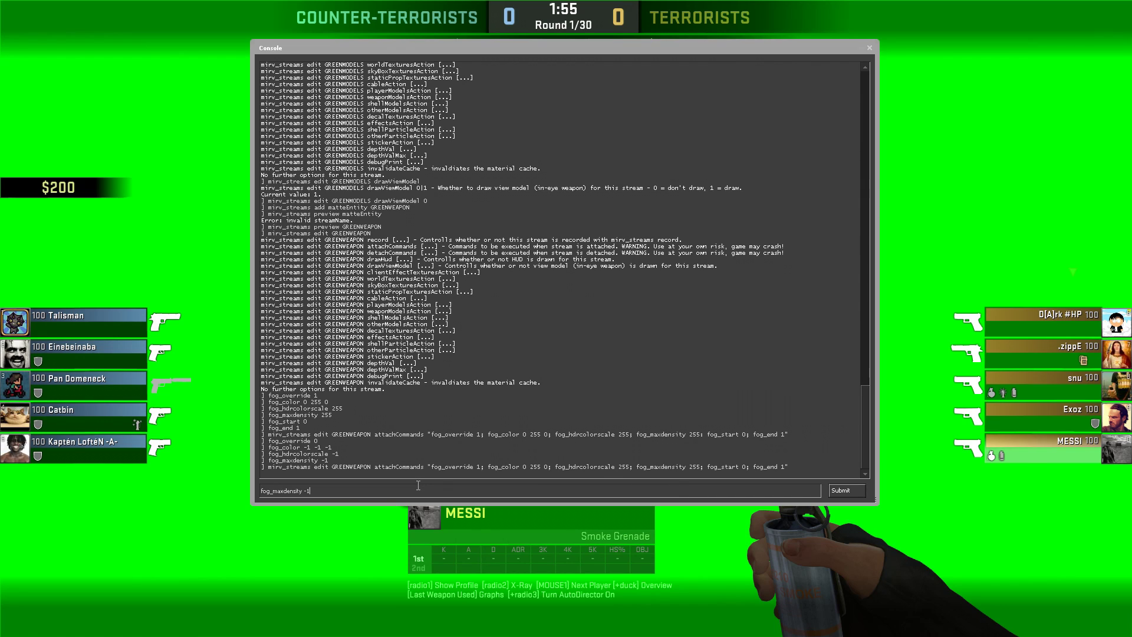
key("ctrl+a")
key("BackSpace")
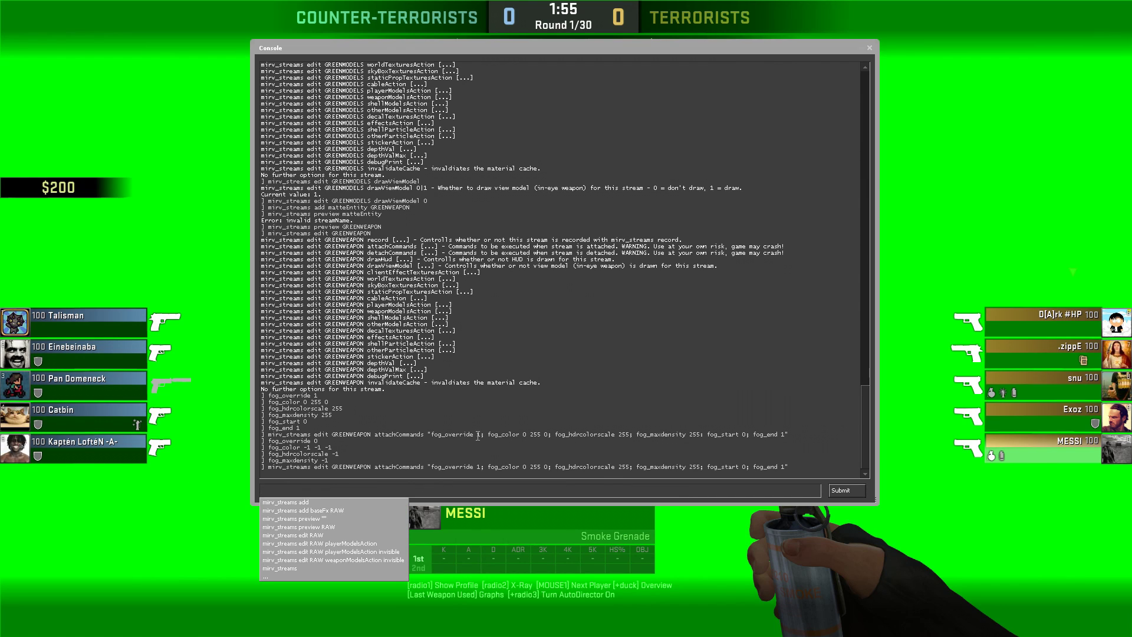
type("fog_start ")
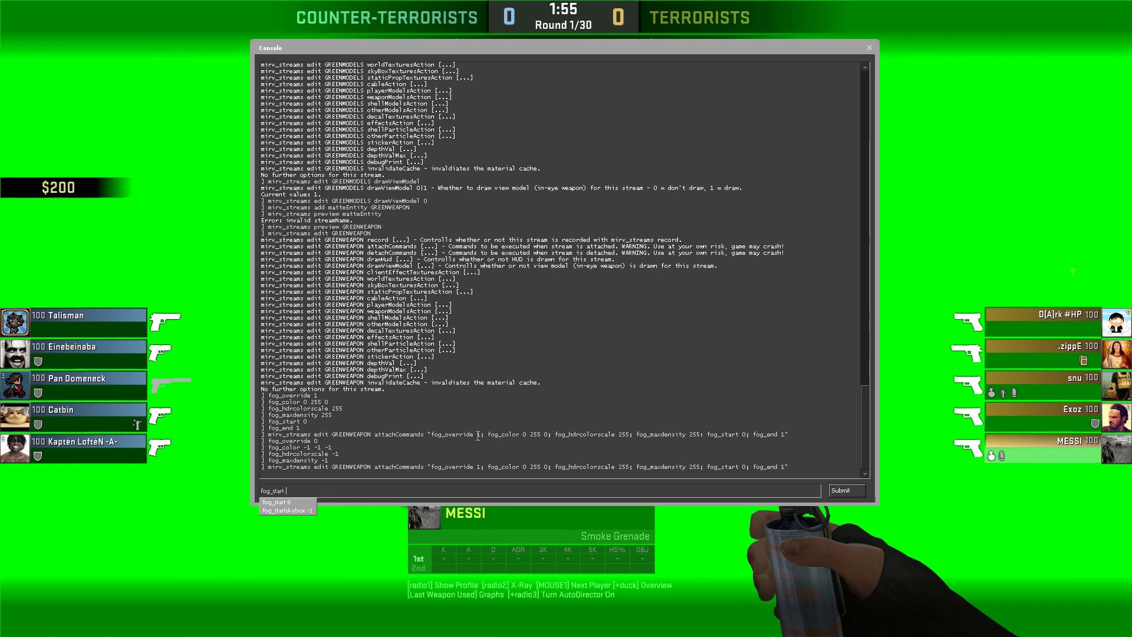
type("-1")
key("Return")
type("fo")
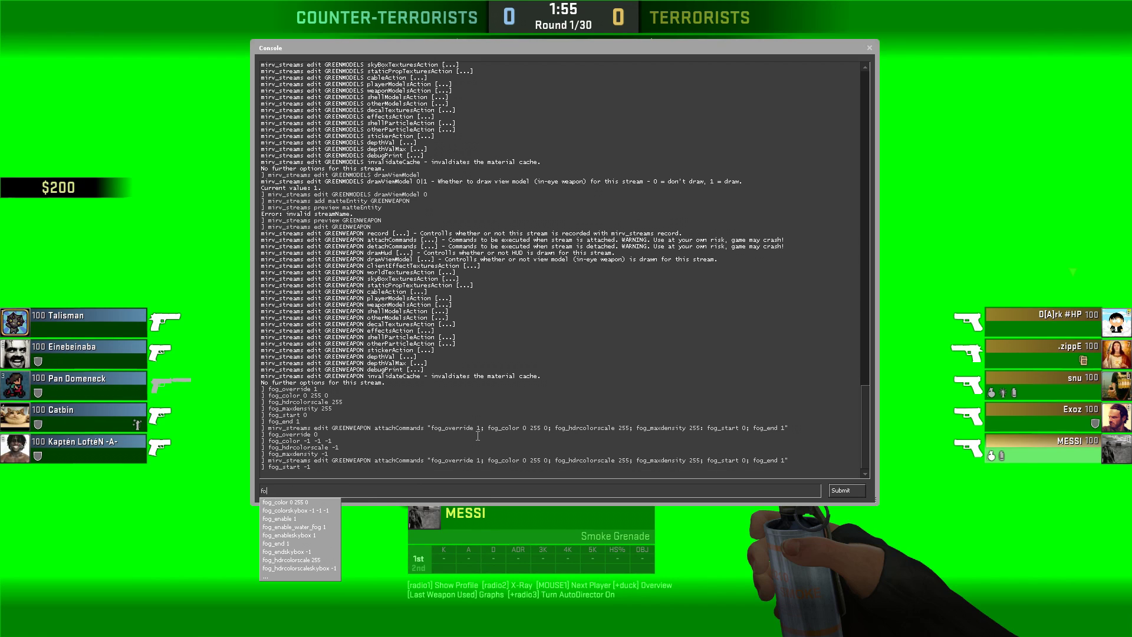
type("g_end 0")
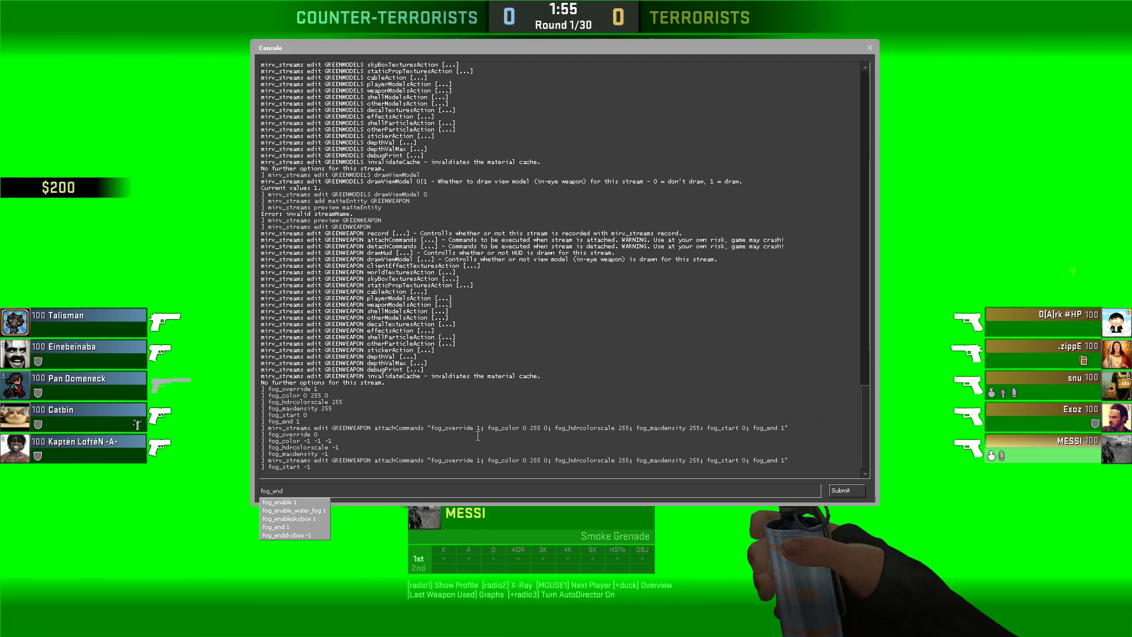
key("Return")
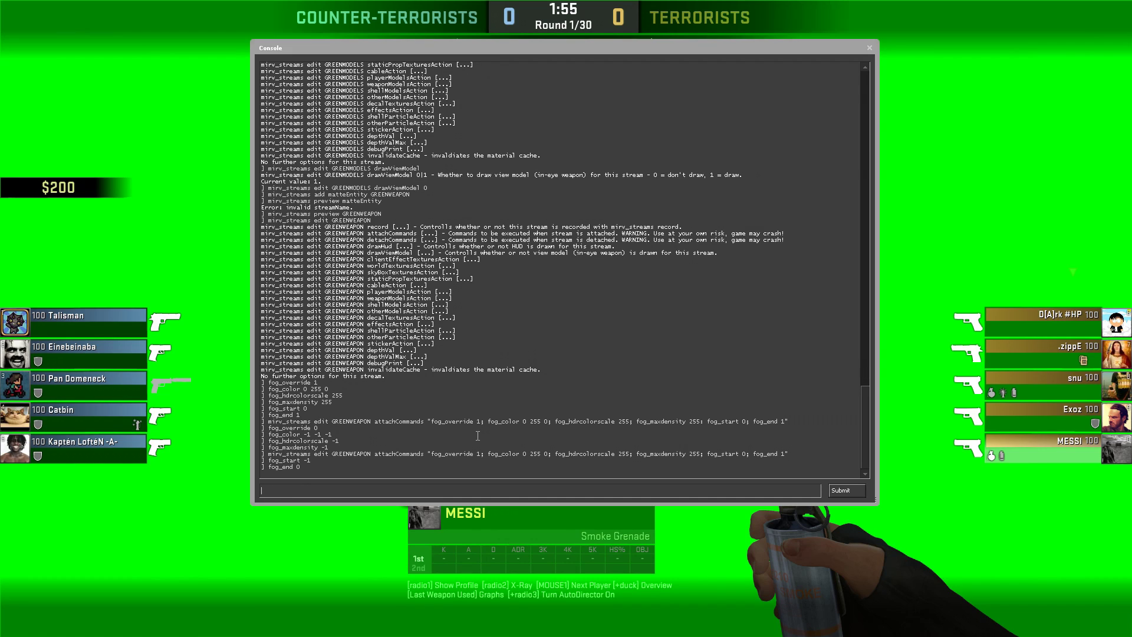
type("m")
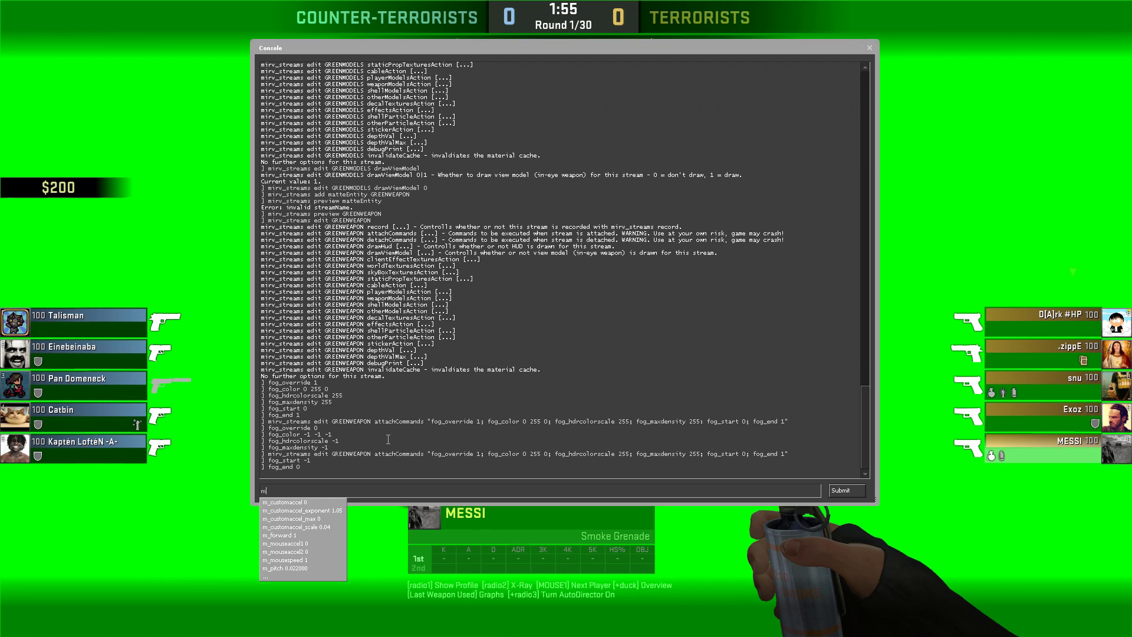
type("irv_streams")
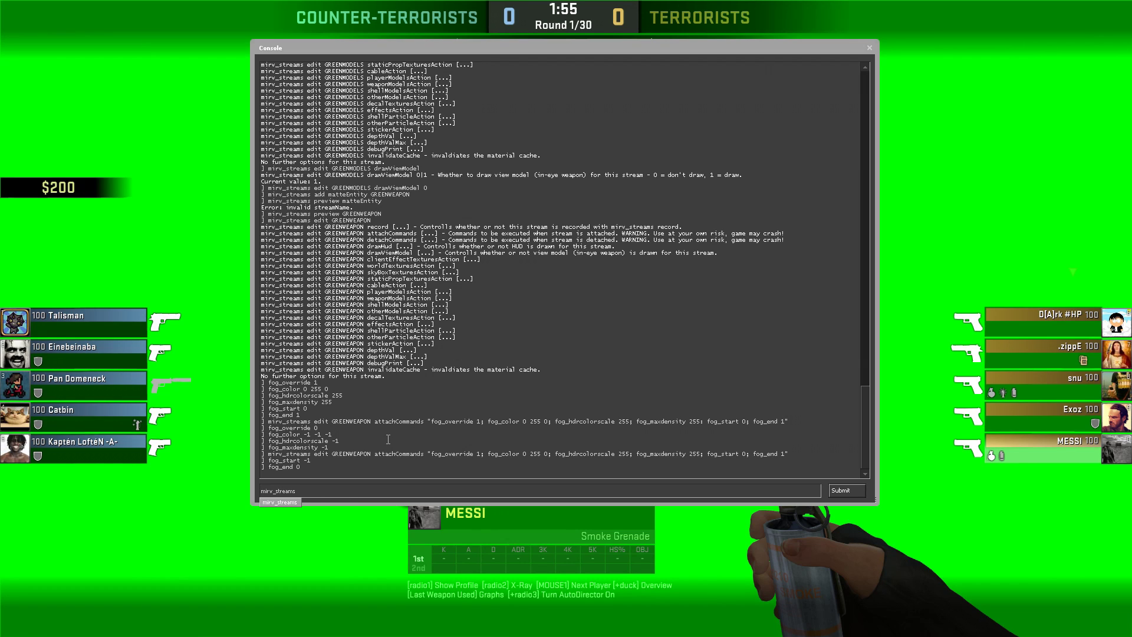
key("BackSpace")
key("BackSpace")
key("BackSpace")
key("BackSpace")
key("BackSpace")
key("BackSpace")
key("BackSpace")
key("BackSpace")
key("BackSpace")
key("BackSpace")
Recall the GREENWEAPON attachCommands command in the console and change attachCommands to detachCommands
key("Up")
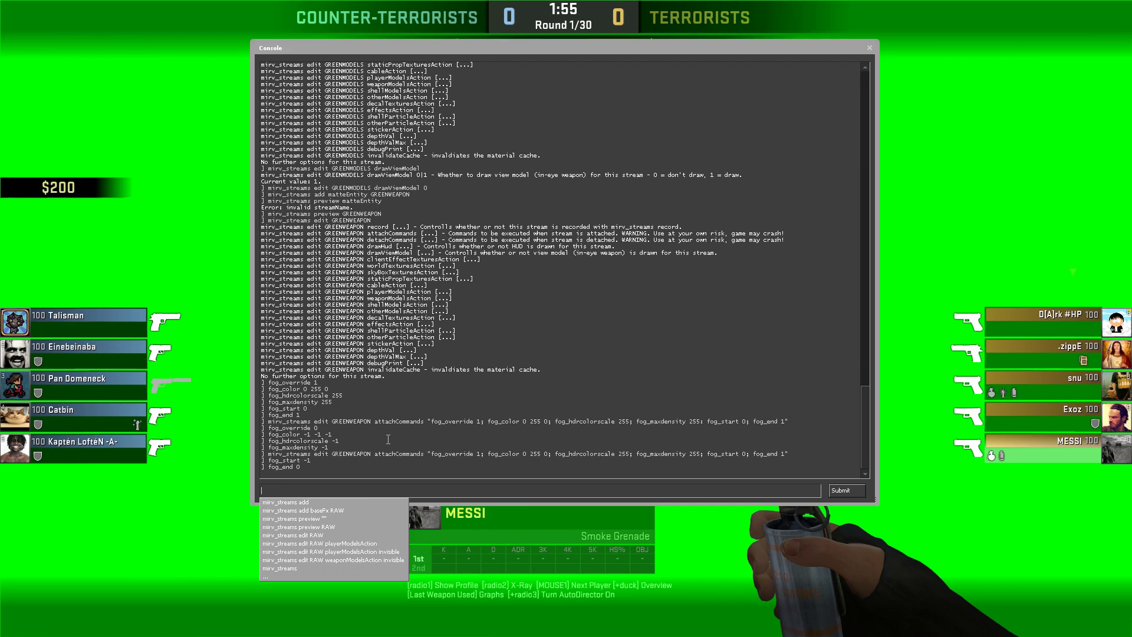
left_click(358, 490)
key("Delete")
key("Delete")
key("Delete")
key("Delete")
key("Delete")
key("Delete")
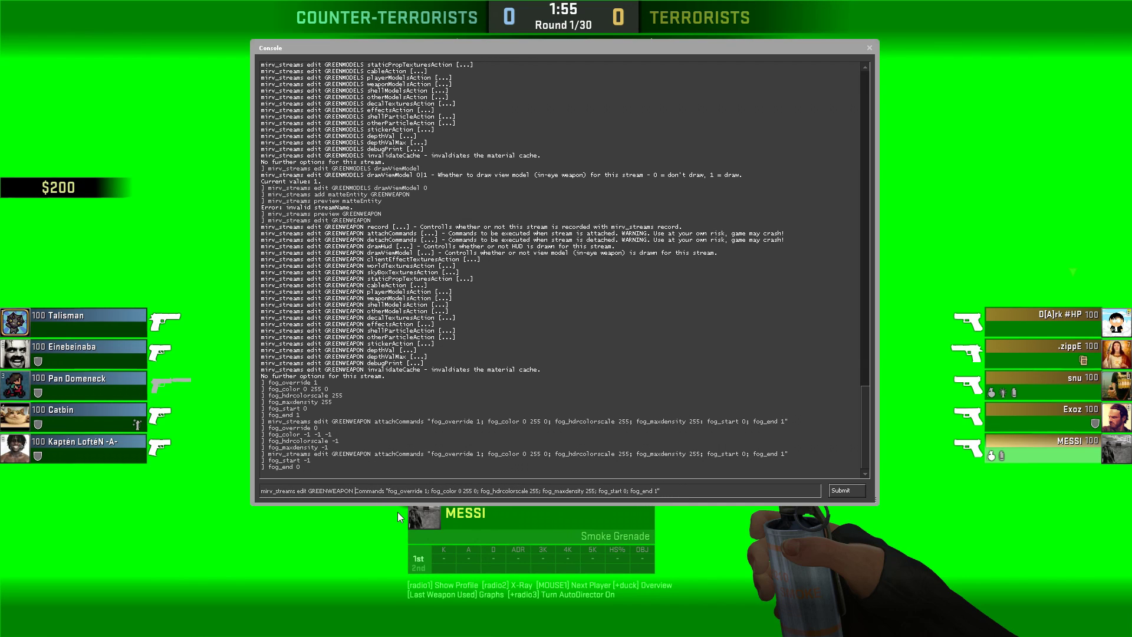
type("detach")
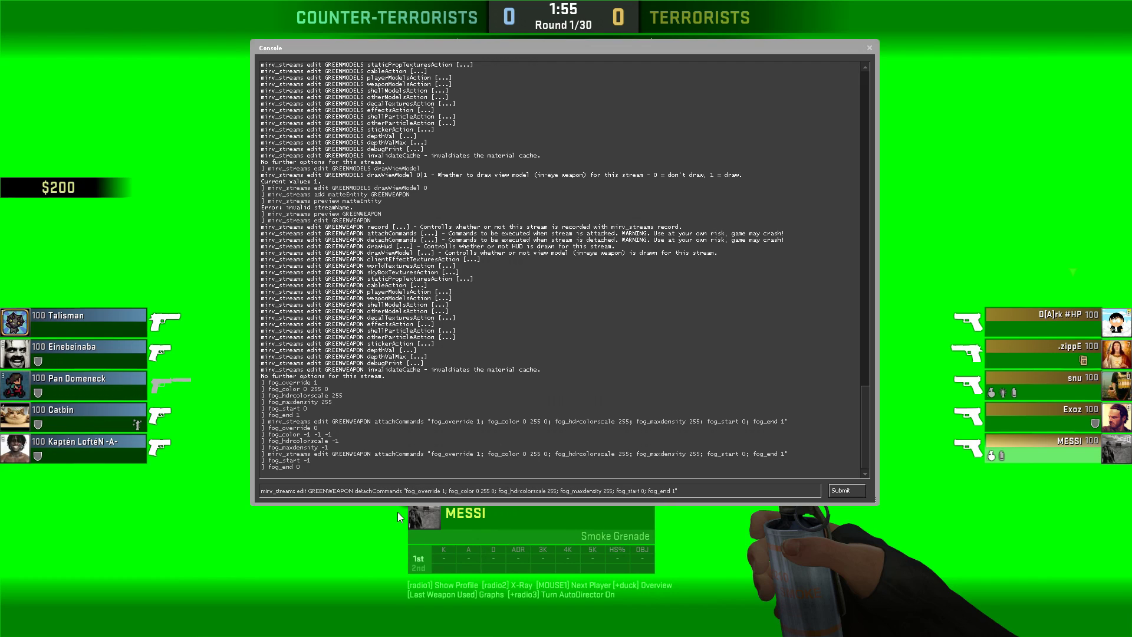
Change the fog_override value to 0 and the fog_color values to -1 -1 -1 in the detachCommands line
left_click(443, 490)
key("BackSpace")
type("0")
key("Delete")
type("-1")
key("Delete")
key("Delete")
key("Delete")
key("Delete")
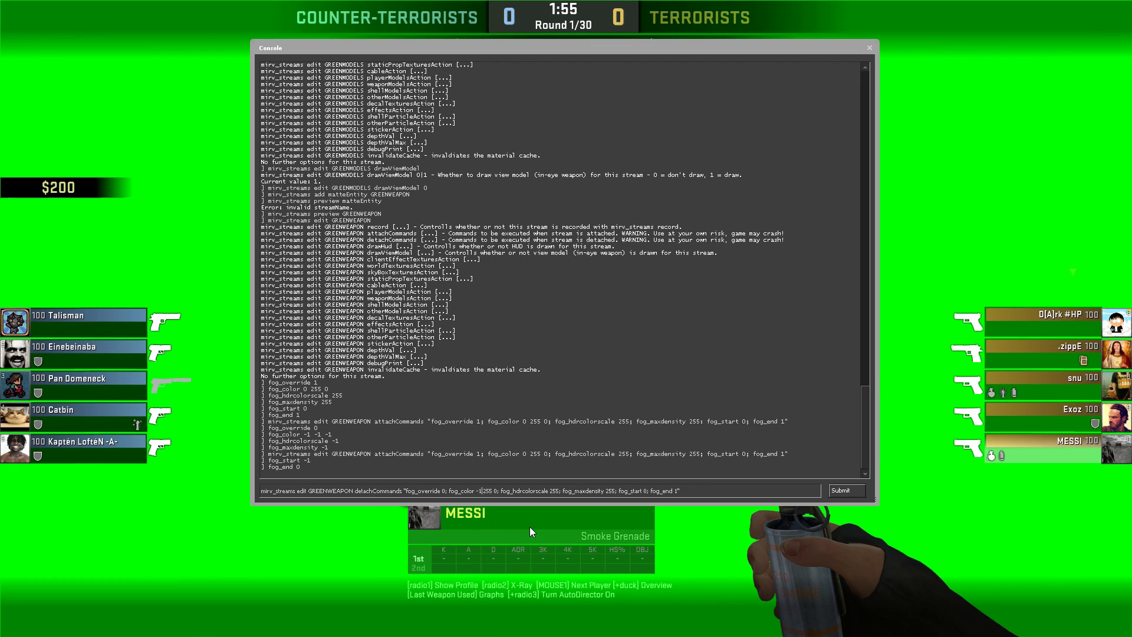
type("-1")
key("Delete")
type("-1")
Set fog_hdrcolorscale, fog_maxdensity and fog_start to -1 and fog_end to 0 in the detachCommands line, and submit it
double_click(552, 490)
type("-1")
double_click(607, 491)
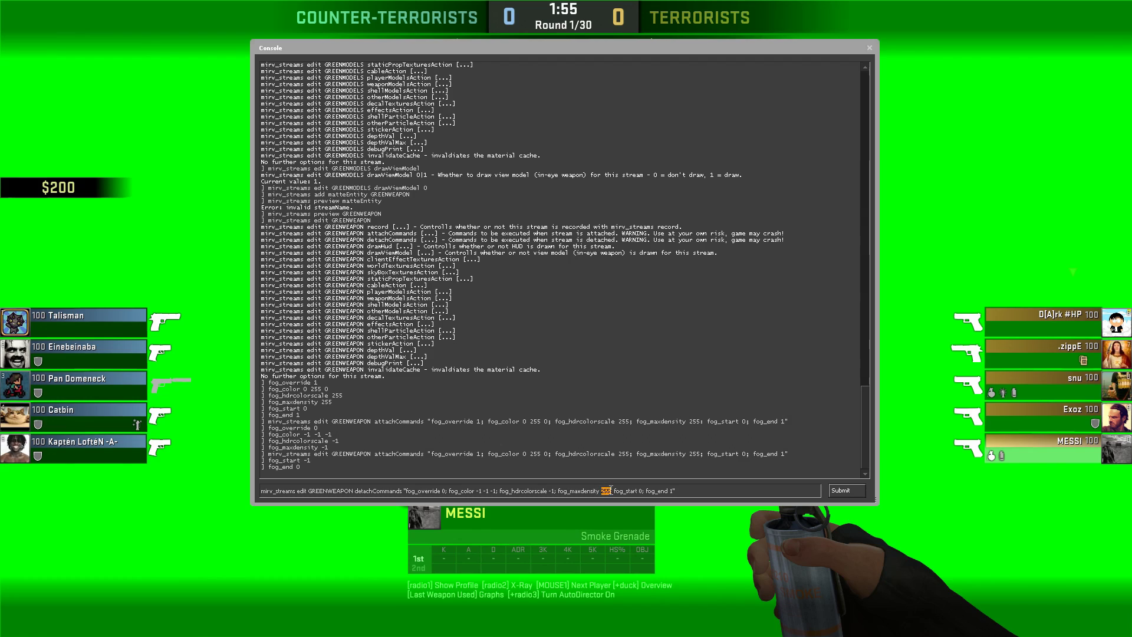
type("-1")
left_click(634, 490)
key("Delete")
type("-1")
key("Right")
key("Right")
key("Right")
key("Right")
key("BackSpace")
type("0")
key("Return")
Preview the RAW stream with mirv_streams preview RAW and view the game without the console
type("mirv_str")
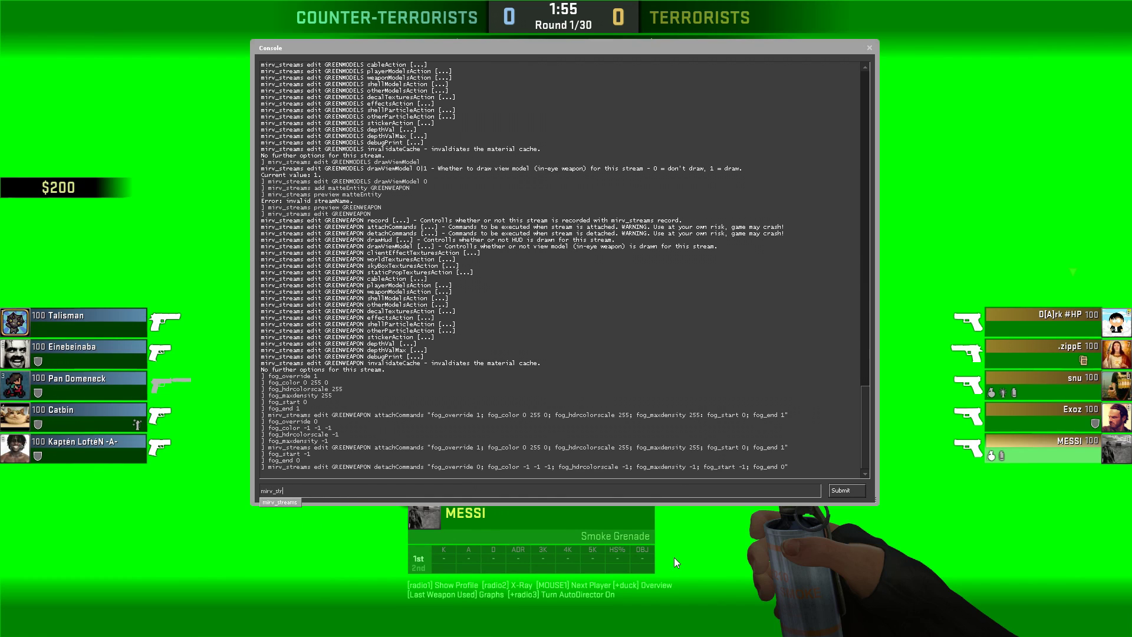
type("eams preview \"\"")
key("Return")
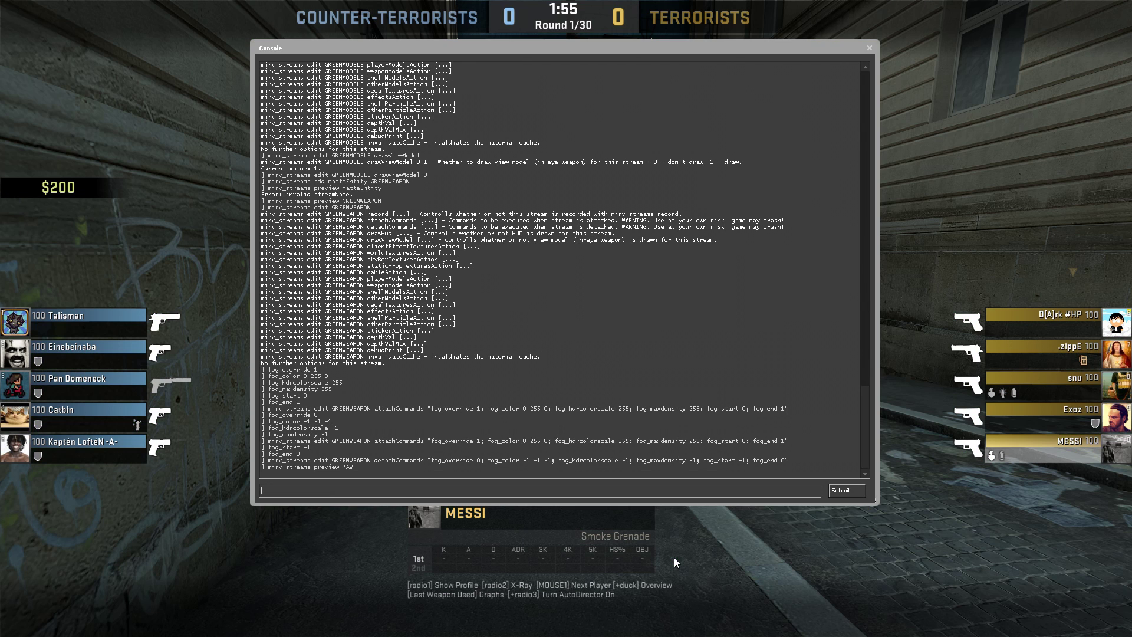
key("Escape")
Preview the GREENWEAPON stream and view the game without the console
key("grave")
key("Up")
key("BackSpace")
key("BackSpace")
key("BackSpace")
type("GREENWEAPON")
key("BackSpace")
key("BackSpace")
type("ON")
key("Return")
key("Escape")
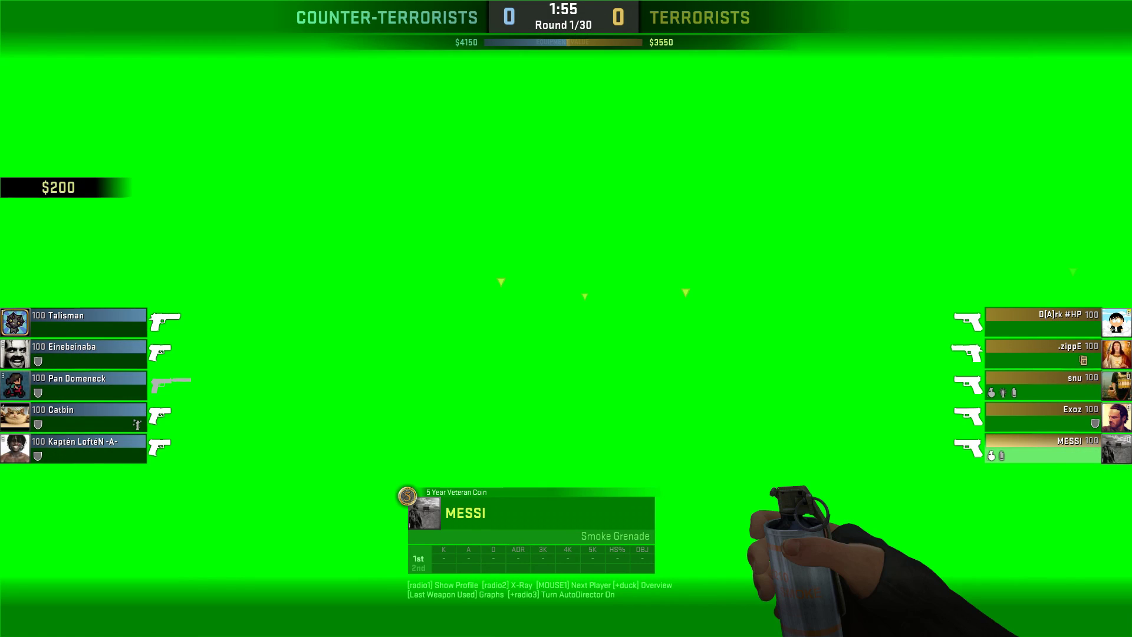
key("grave")
key("Escape")
Preview the GREENMODELS stream by replacing the stream name in the recalled preview command
key("grave")
key("Up")
key("BackSpace")
key("BackSpace")
key("BackSpace")
key("BackSpace")
key("BackSpace")
key("BackSpace")
key("BackSpace")
key("BackSpace")
key("BackSpace")
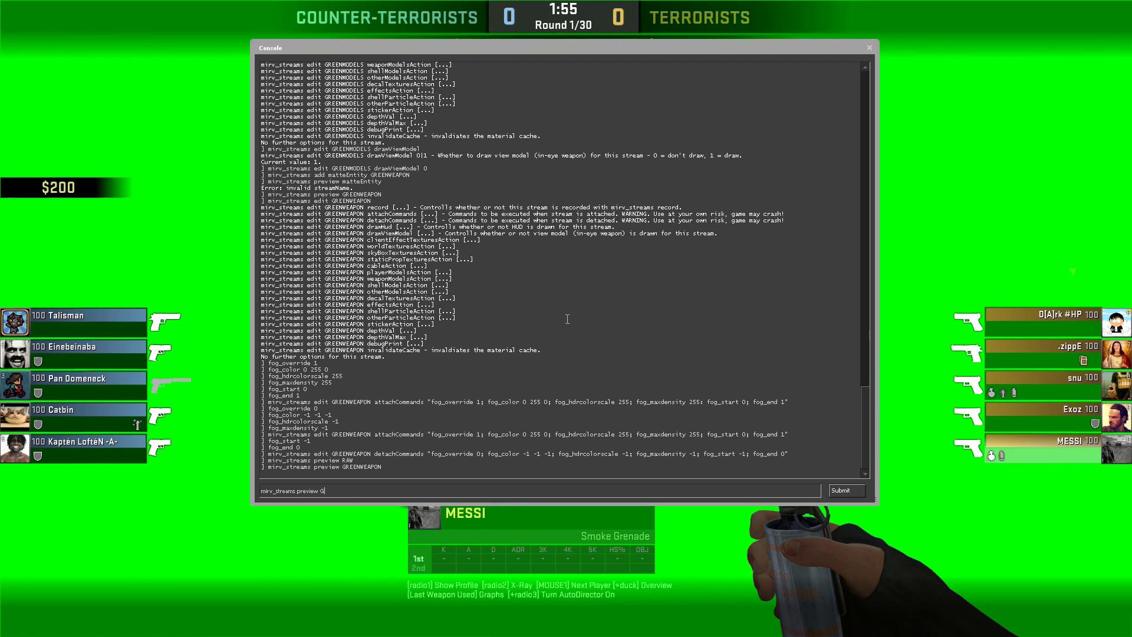
type("GREENMODELS")
key("Return")
Add a depthWorld stream named DOF with mirv_streams add
key("Up")
key("BackSpace")
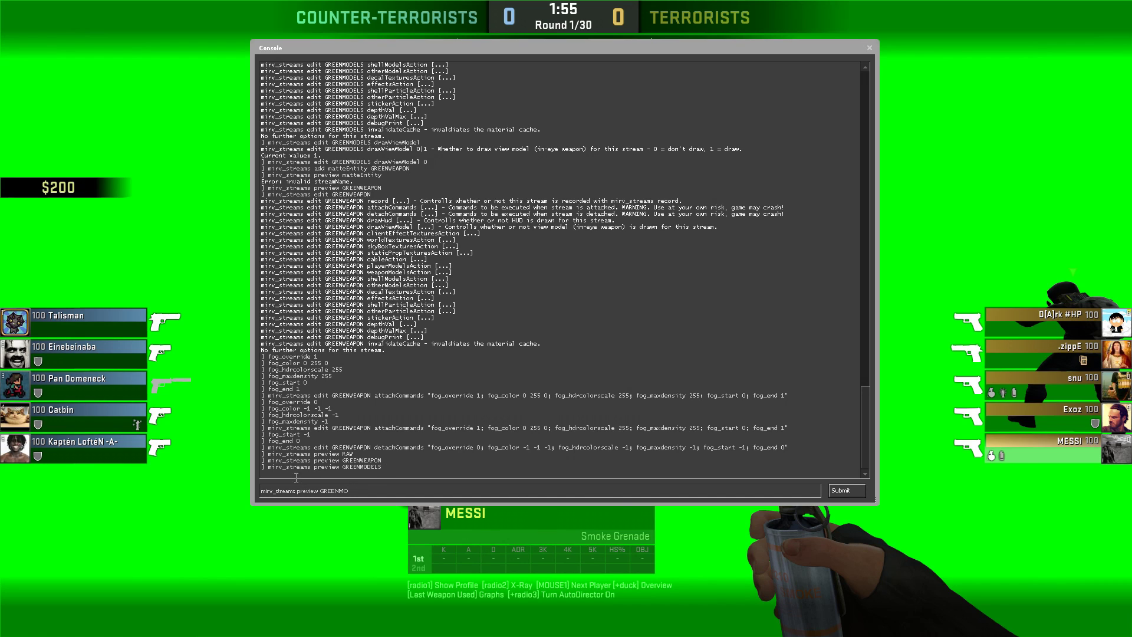
left_click_drag(298, 491, 422, 494)
key("BackSpace")
type("add depthWorld DOF")
key("Return")
List the editable options of the DOF stream with mirv_streams edit DOF
key("Up")
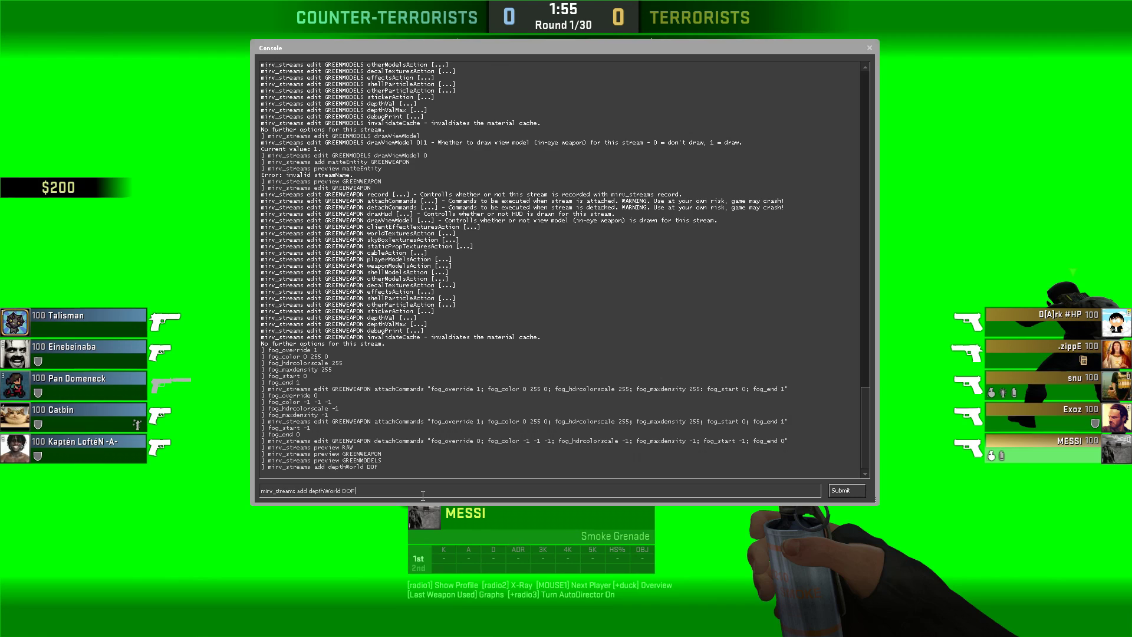
left_click_drag(297, 491, 496, 486)
key("BackSpace")
type("edit DOF")
key("Return")
Preview the DOF stream with mirv_streams preview DOF
key("Up")
key("BackSpace")
key("BackSpace")
key("BackSpace")
key("BackSpace")
key("BackSpace")
key("BackSpace")
key("BackSpace")
key("BackSpace")
type("preview DOF")
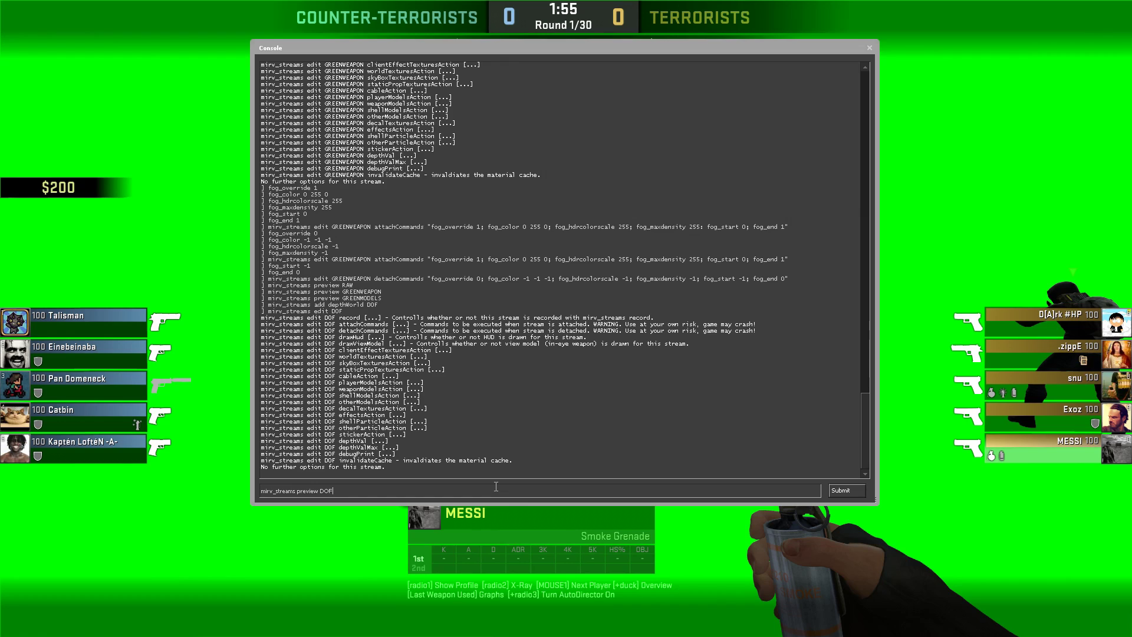
key("Return")
List the DOF stream's edit options again and examine its depth preview without the console
key("Up")
key("Home")
key("Delete")
key("Delete")
key("Delete")
key("Delete")
key("Delete")
key("Delete")
key("Delete")
key("Delete")
key("Delete")
key("Delete")
key("Delete")
key("Delete")
key("Delete")
key("Up")
left_click_drag(296, 490, 317, 491)
type("edit")
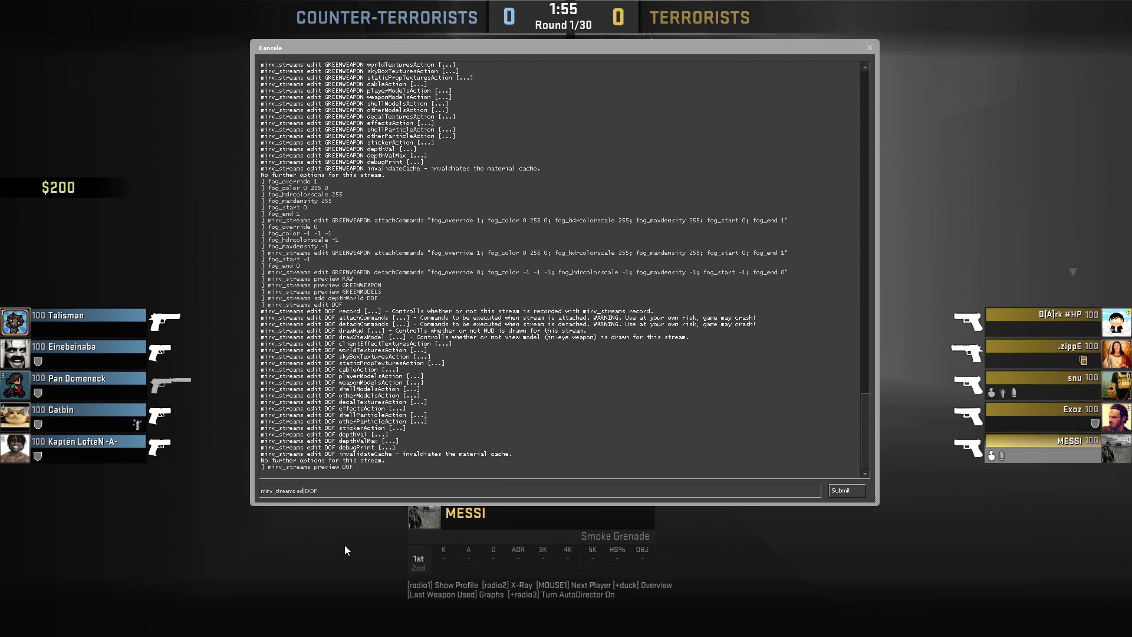
key("Return")
key("grave")
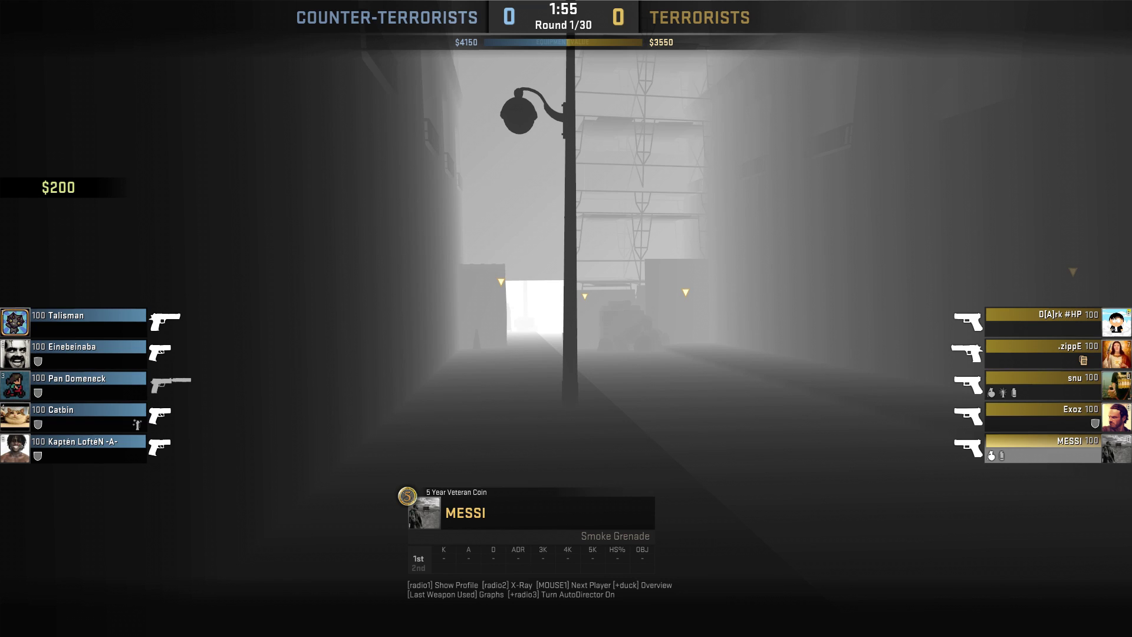
key("grave")
key("Up")
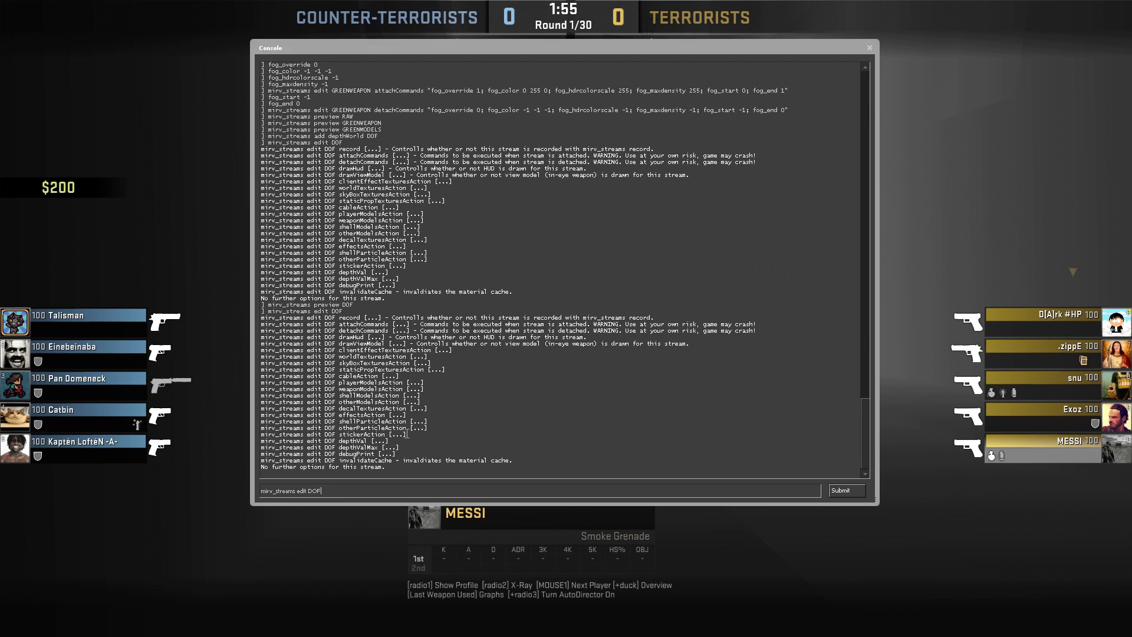
key("Return")
Try to apply drawDepth to the DOF stream's player models with mirv_streams edit DOF modelsplayerActions drawDepth
key("Up")
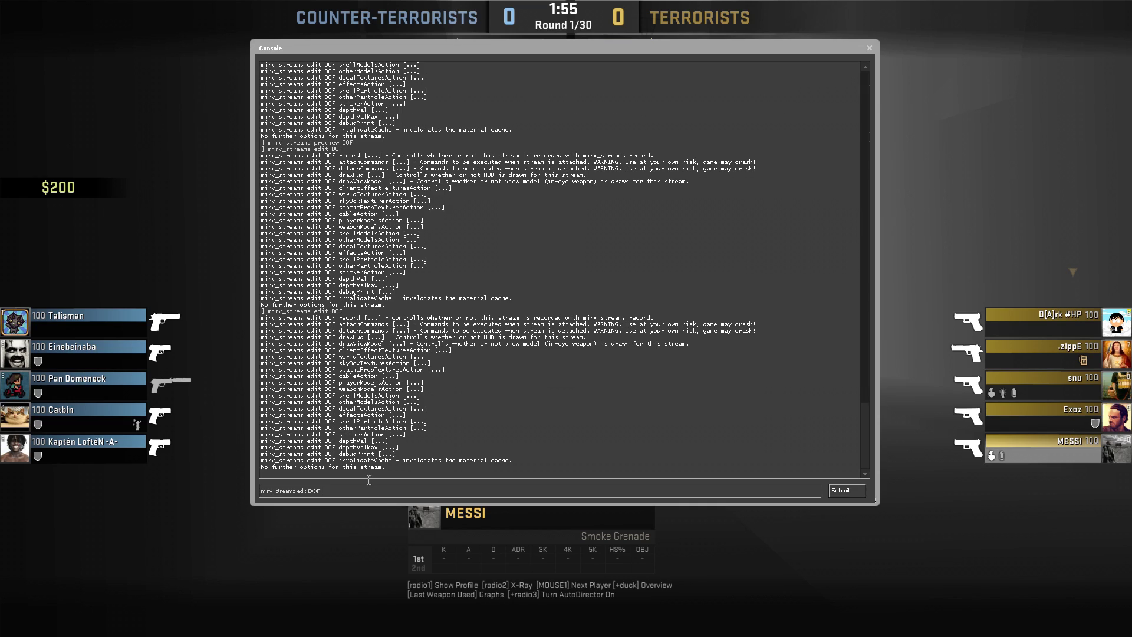
type("modelsplauyerActions drawDepth")
key("Return")
key("grave")
key("grave")
Correct the recalled command to playerModelsAction and set it to drawDepth for the DOF stream
key("Up")
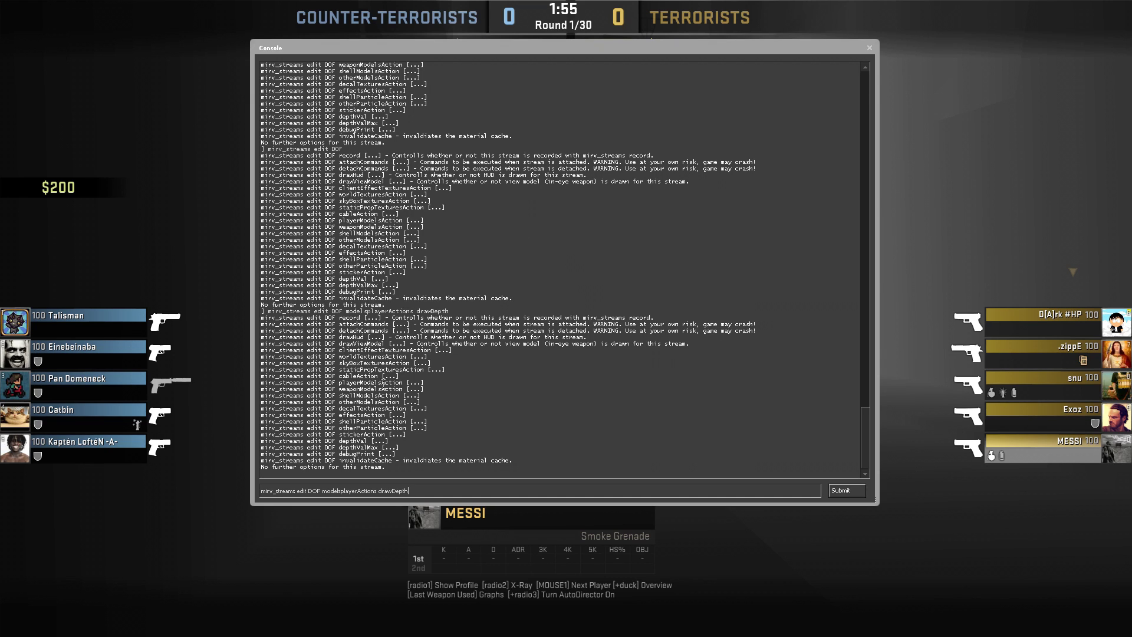
left_click_drag(327, 490, 358, 490)
type("playerModels")
key("BackSpace")
key("Return")
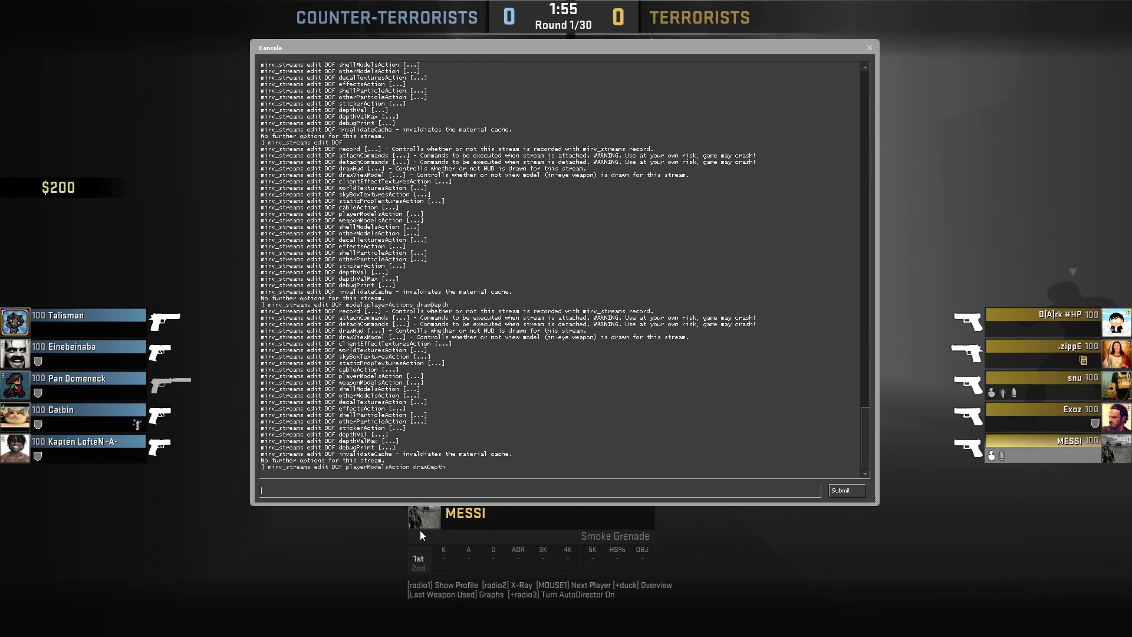
key("grave")
Set the DOF stream's weaponModelsAction to drawDepth and view the result without the console
key("grave")
key("Up")
left_click_drag(323, 493, 340, 493)
type("weaponModelsAction drawDepth")
key("Return")
key("grave")
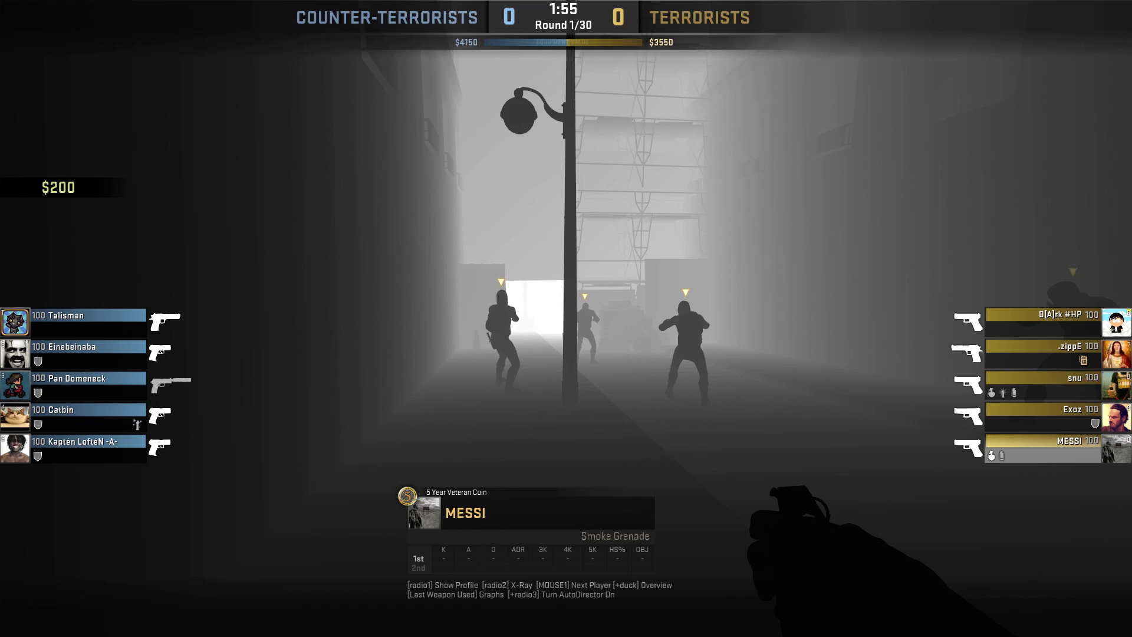
Query the DOF stream's drawViewModel setting and check the depth preview without the console
key("grave")
key("Up")
key("ctrl+shift+Right")
key("ctrl+shift+Right")
key("BackSpace")
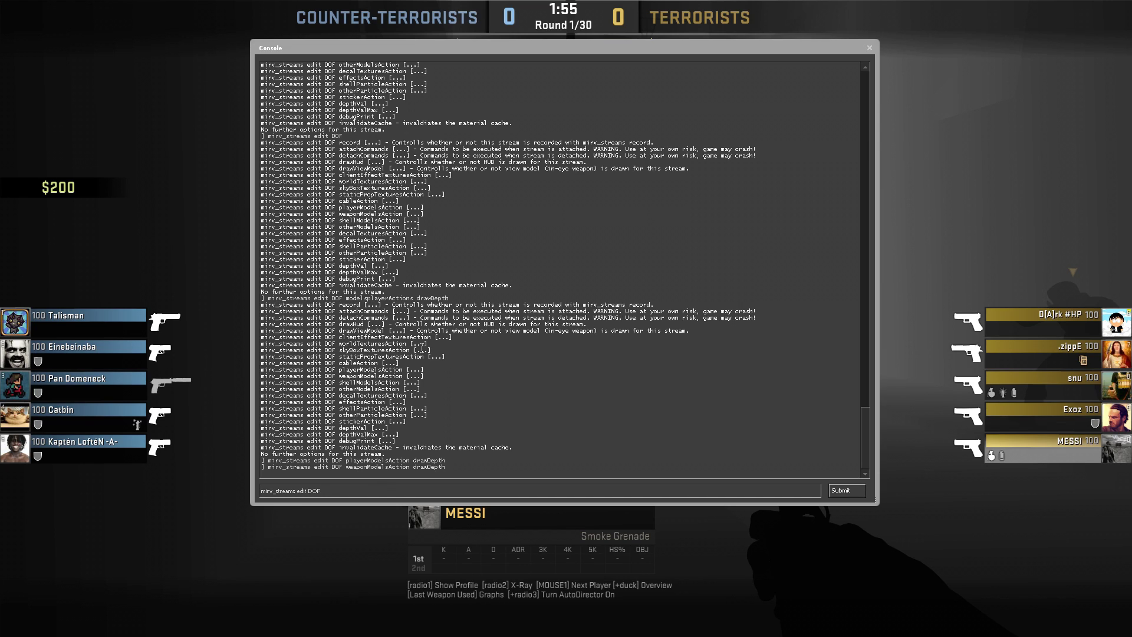
type("drawViewModel")
key("Return")
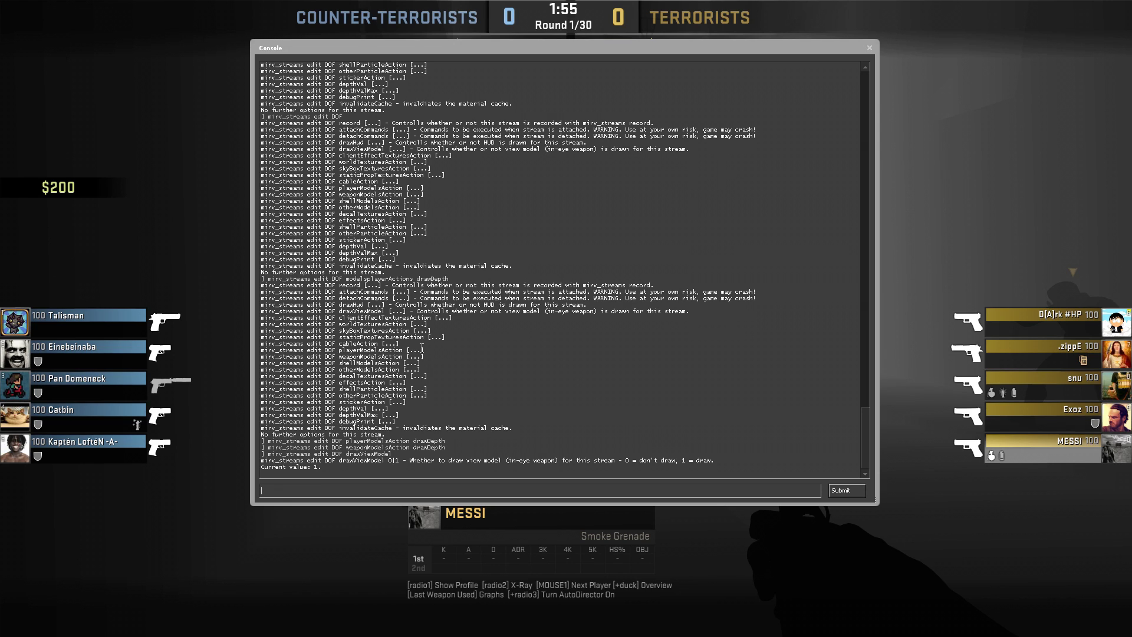
key("grave")
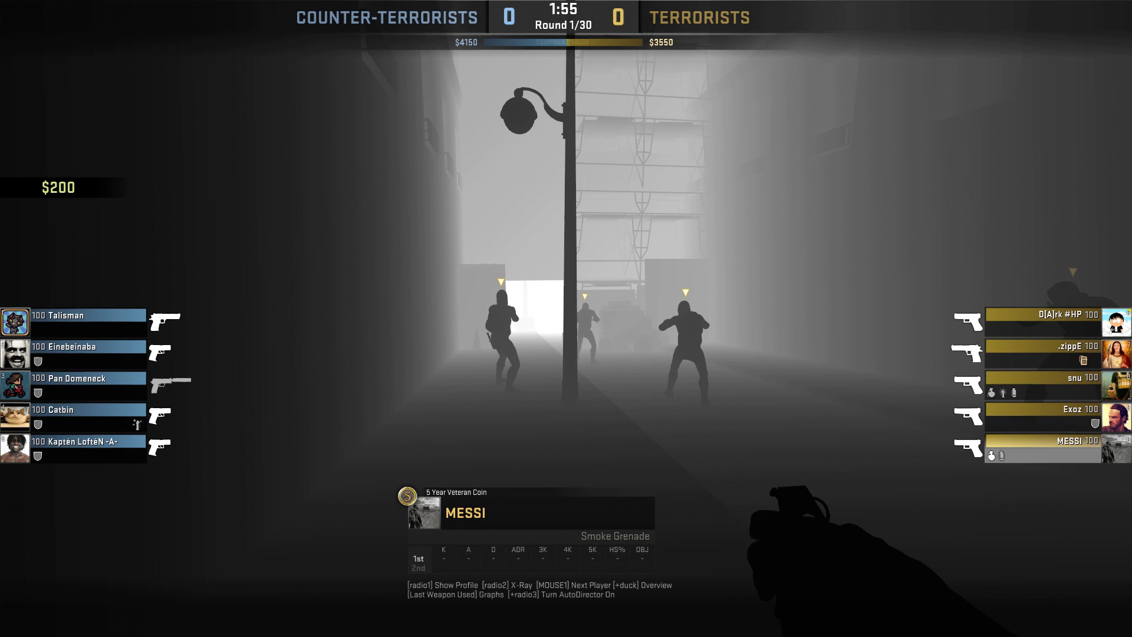
Copy the DOF depthVal command from the console output, set it to 500, and view the result
key("grave")
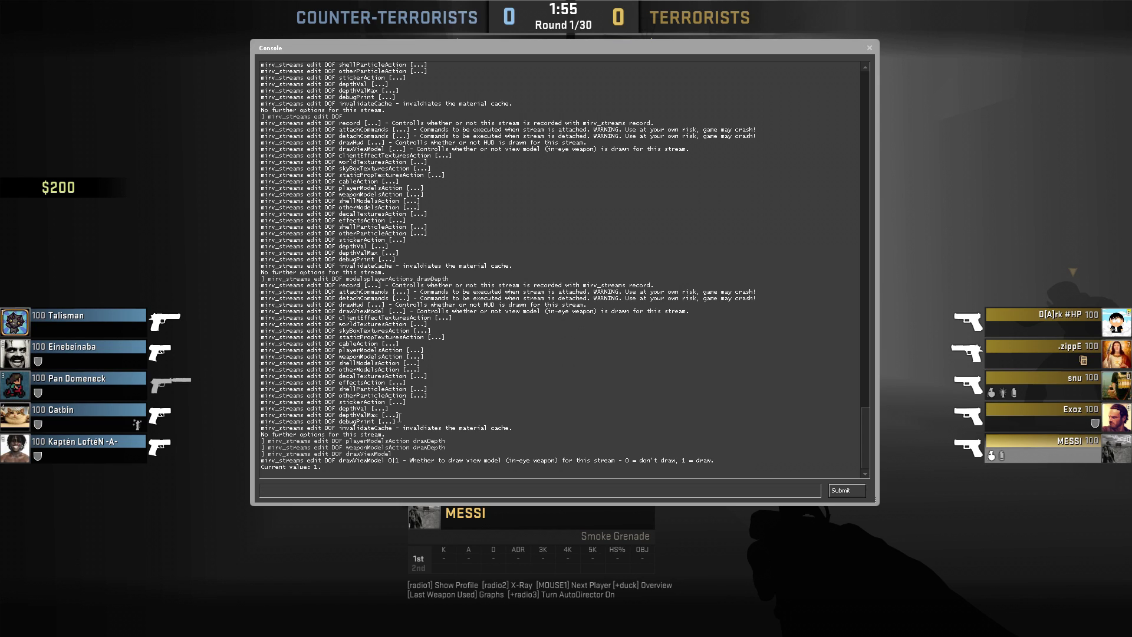
left_click_drag(261, 415, 378, 416)
left_click_drag(261, 408, 369, 409)
key("ctrl+c")
left_click(354, 491)
key("ctrl+v")
type("500")
key("Return")
key("grave")
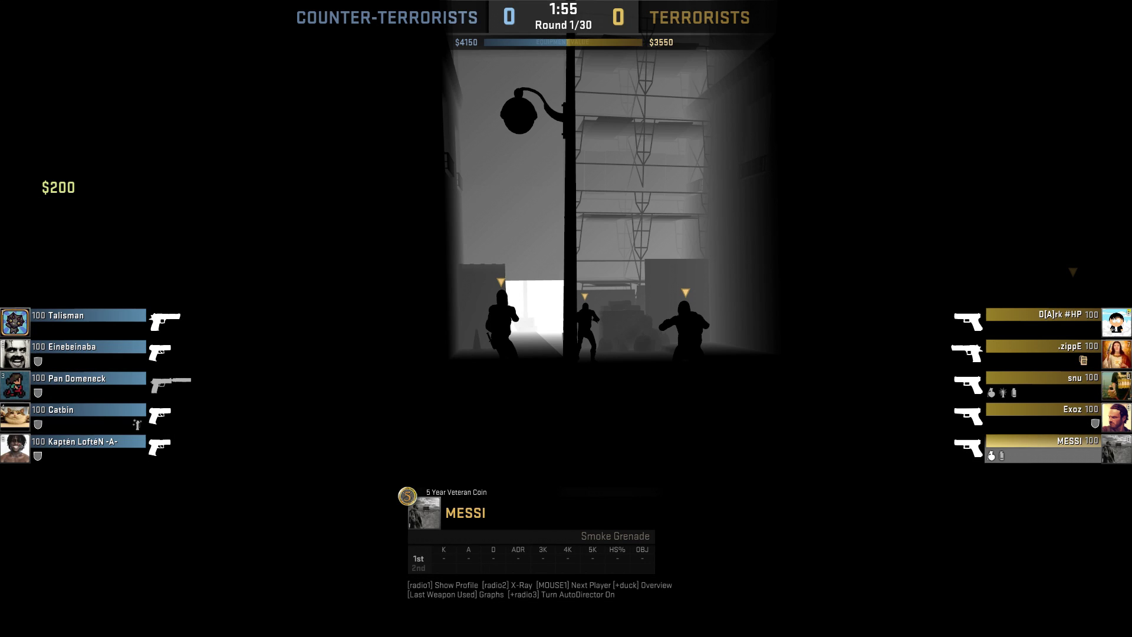
Copy the DOF depthValMax command from the console output and set its value to 1500
key("grave")
left_click_drag(261, 408, 379, 408)
key("ctrl+c")
left_click(413, 490)
key("ctrl+v")
type("1500")
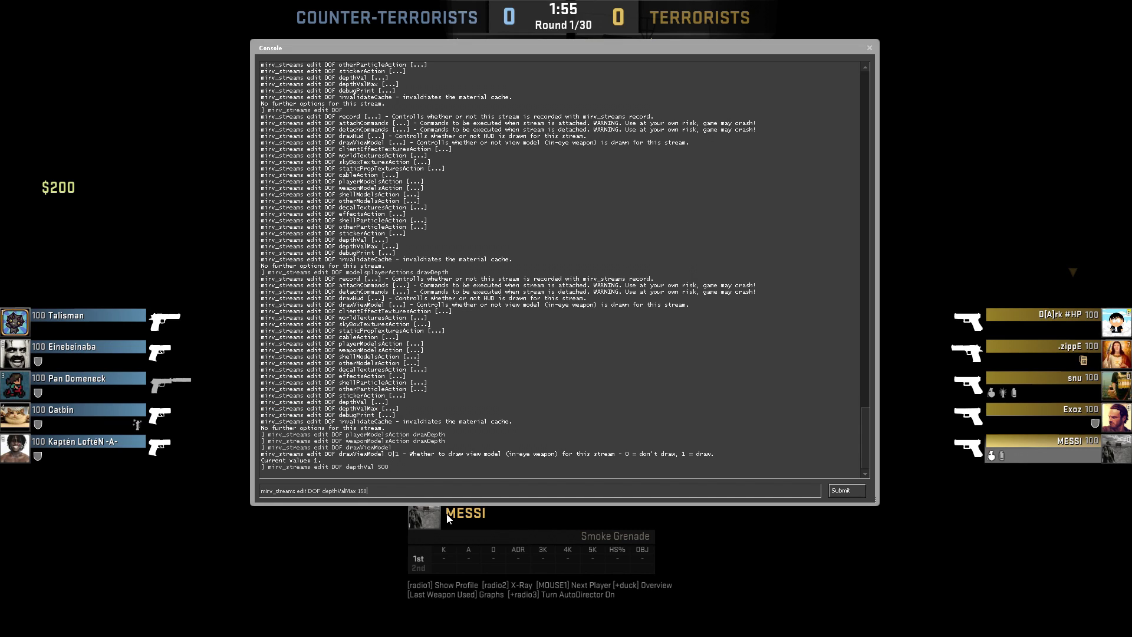
key("Return")
Query the DOF stream's depthValMax setting and view the depth preview without the console
key("Up")
key("BackSpace")
key("BackSpace")
key("BackSpace")
key("BackSpace")
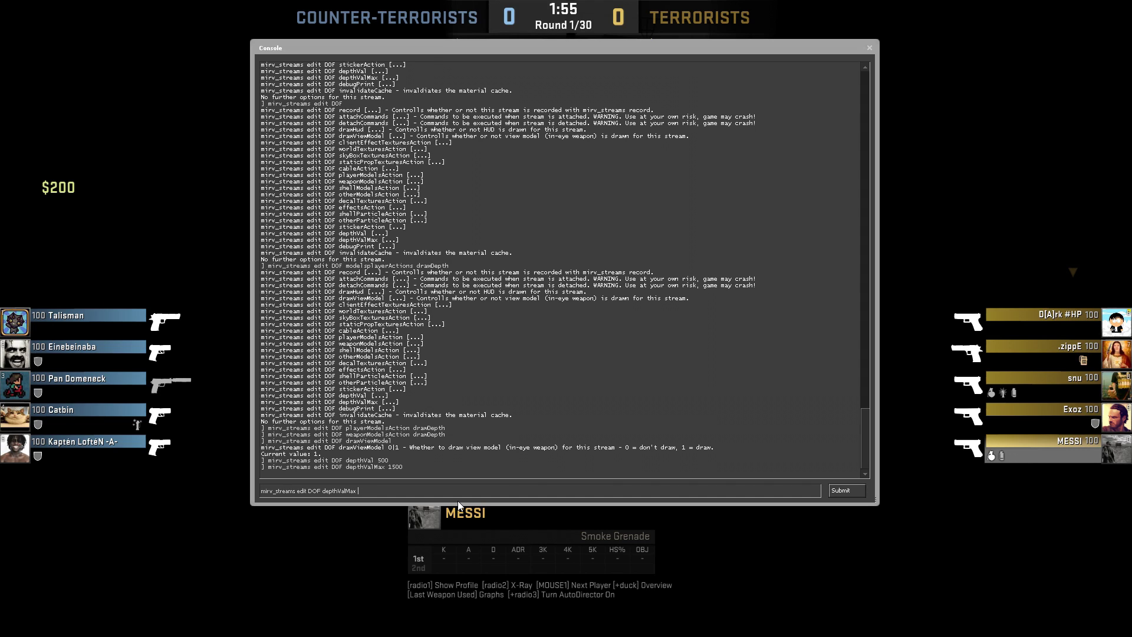
key("Return")
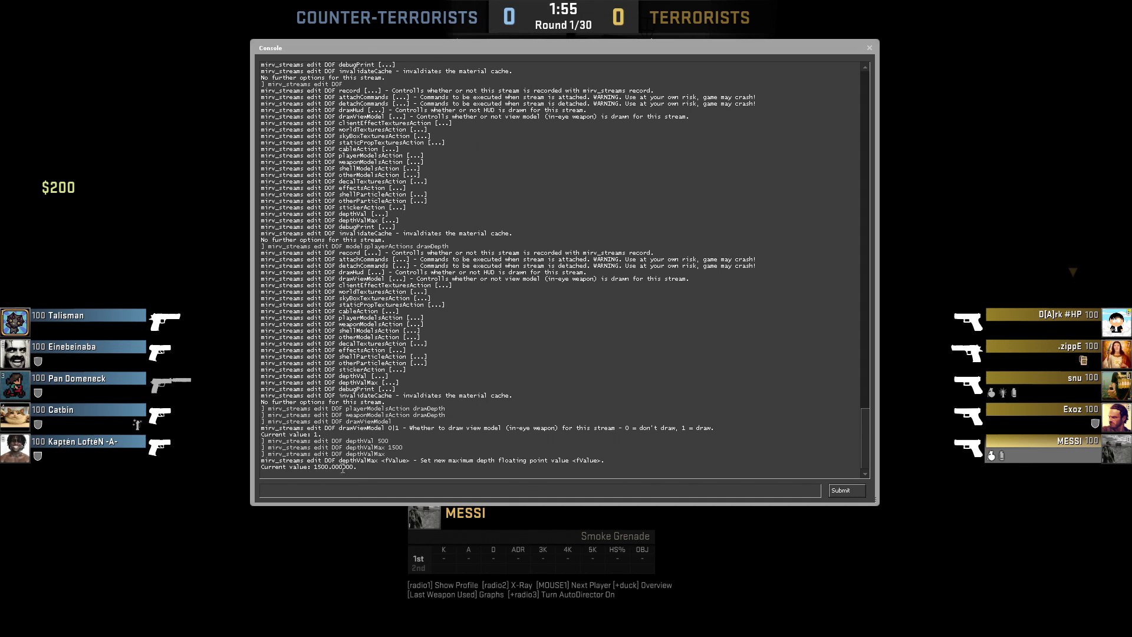
key("grave")
Set the DOF stream's depthVal to 350 and view the depth preview without the console
key("grave")
key("Up")
key("BackSpace")
key("BackSpace")
key("BackSpace")
type("l")
key("Return")
key("grave")
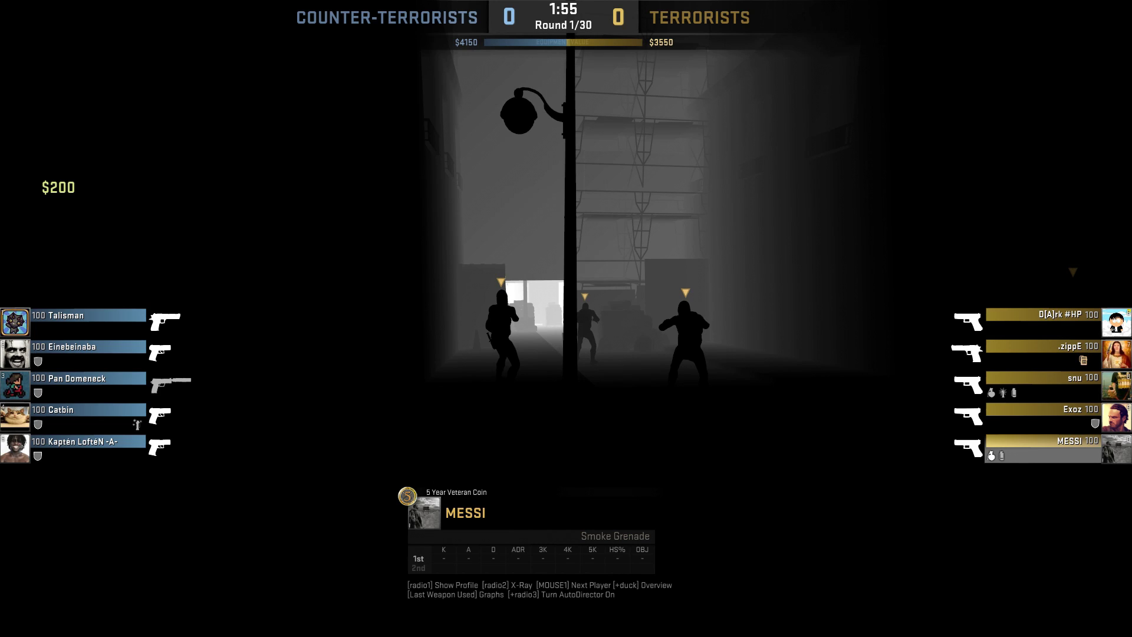
List the mirv_streams commands and print the current streams with their recording status
key("grave")
type("m")
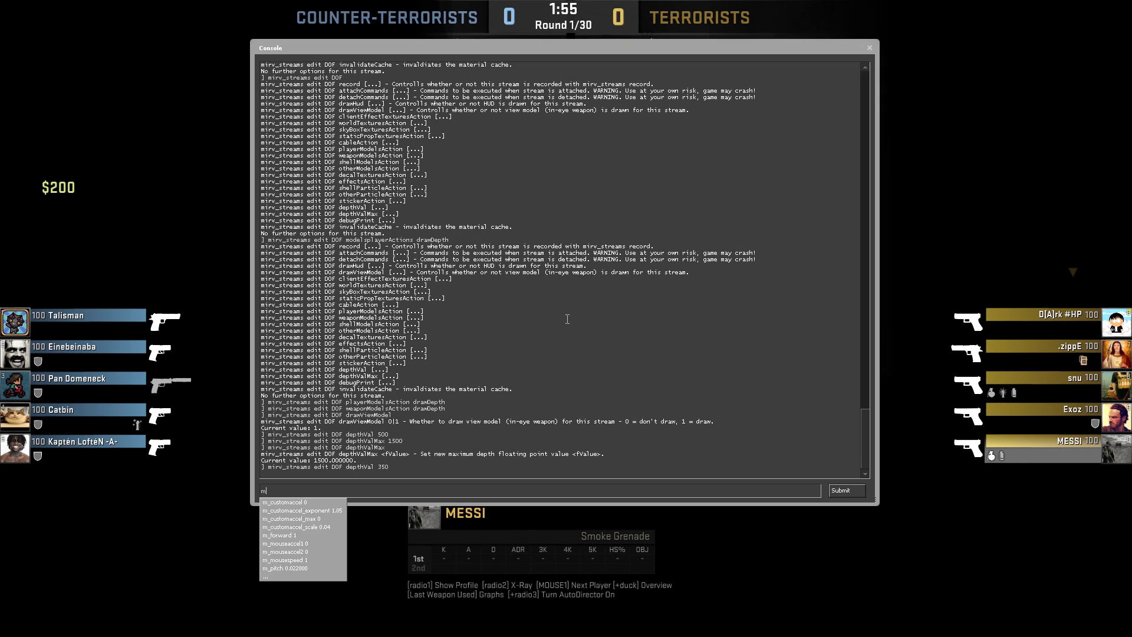
type("irv_streams")
key("Return")
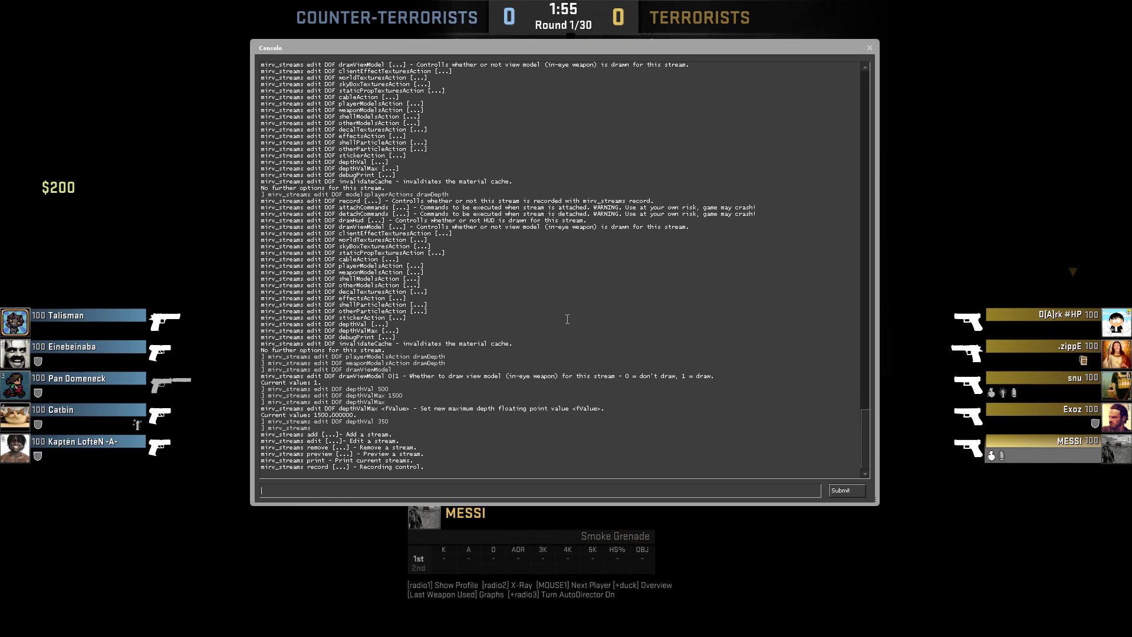
key("Up")
type("print")
key("Return")
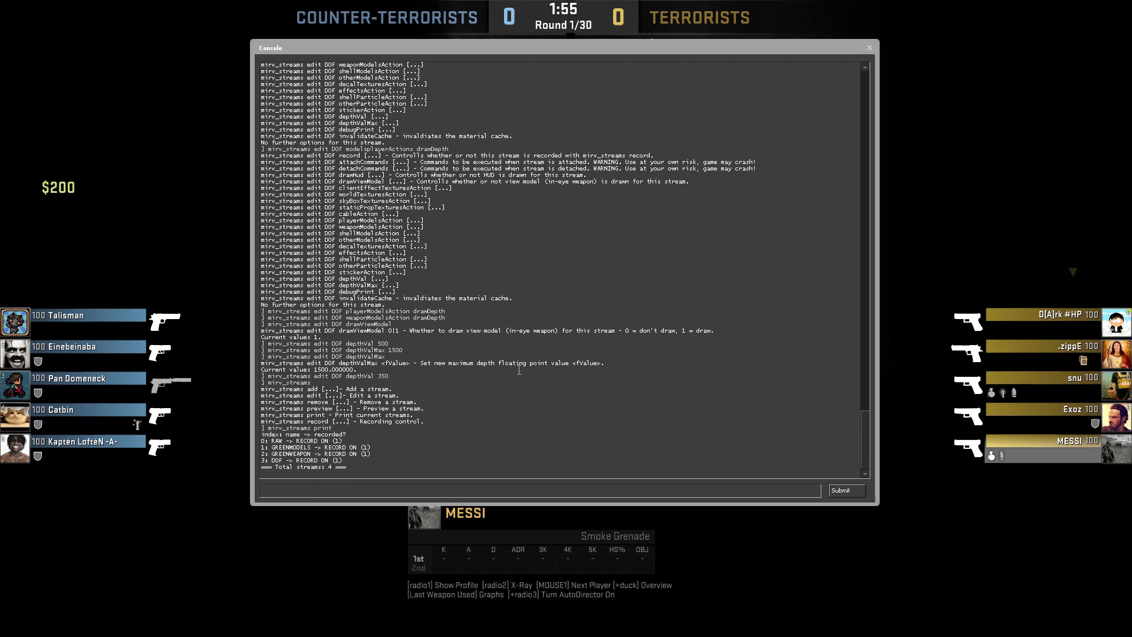
left_click_drag(318, 439, 263, 441)
left_click(276, 441)
left_click_drag(325, 156, 334, 157)
left_click(356, 156)
List the mirv_streams record options and query the record format
left_click(342, 491)
key("Up")
left_click_drag(298, 491, 338, 492)
type("record")
key("Return")
key("Up")
type("fo")
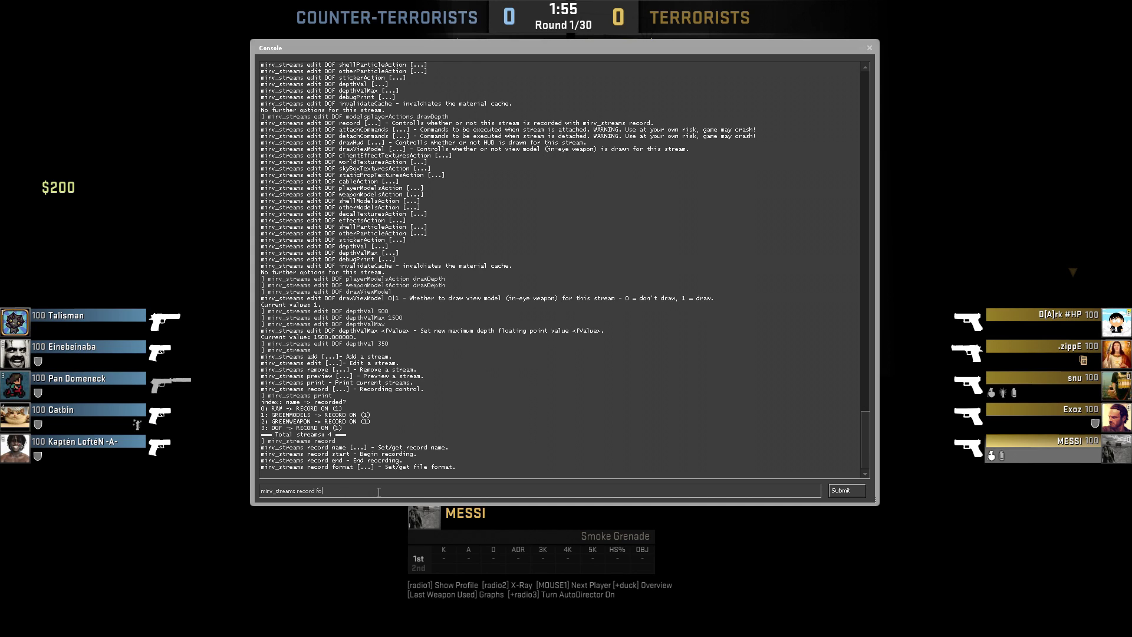
type("rmat")
key("Return")
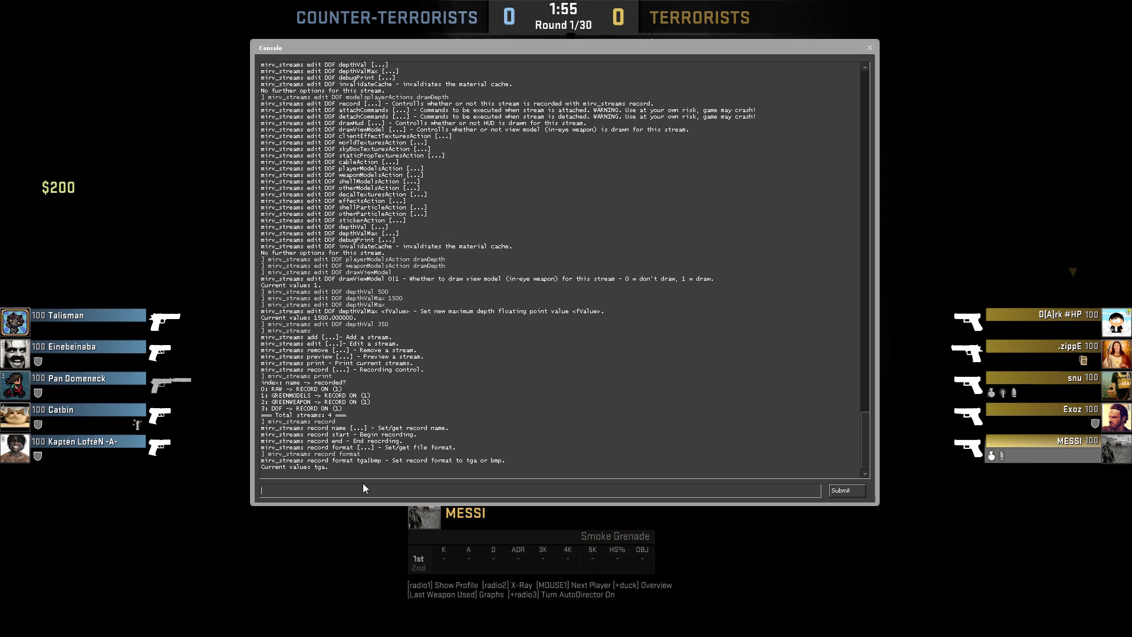
Query the current mirv_streams record name
key("Up")
double_click(327, 492)
key("BackSpace")
double_click(375, 460)
left_click(344, 490)
type("name TUTORIA")
key("BackSpace")
key("BackSpace")
key("BackSpace")
key("BackSpace")
key("BackSpace")
key("BackSpace")
key("BackSpace")
key("BackSpace")
key("Return")
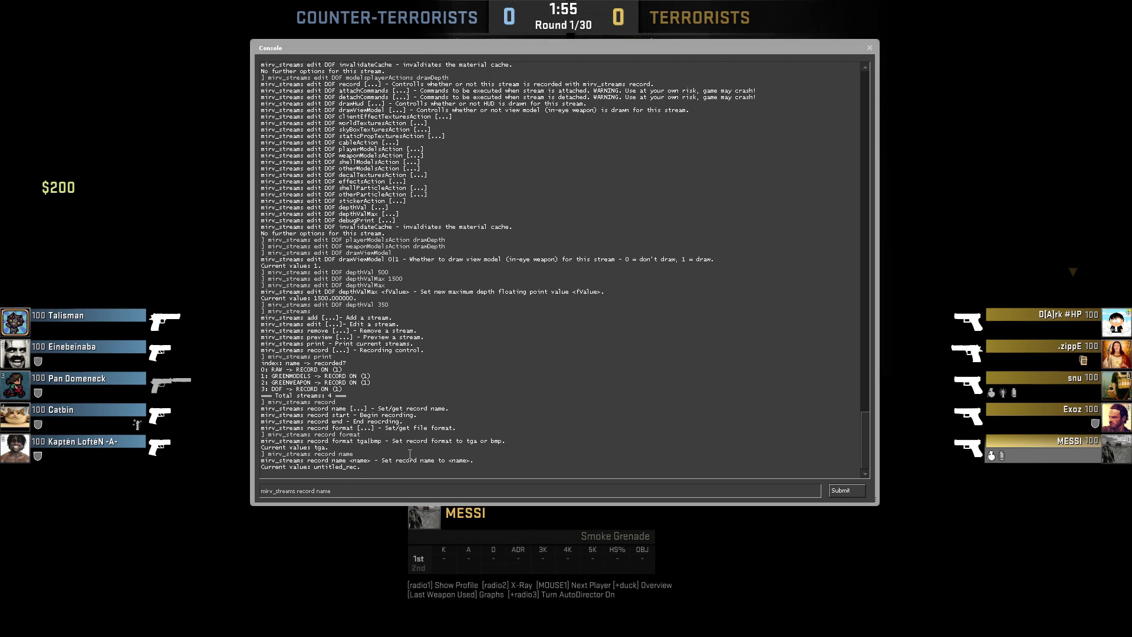
Set the mirv_streams record name to TUTORIAL and query the name to check it
type("TURO")
key("BackSpace")
key("BackSpace")
type("TORIAL")
key("Return")
key("Up")
key("BackSpace")
key("BackSpace")
key("BackSpace")
key("BackSpace")
key("BackSpace")
key("BackSpace")
key("BackSpace")
key("Return")
key("Up")
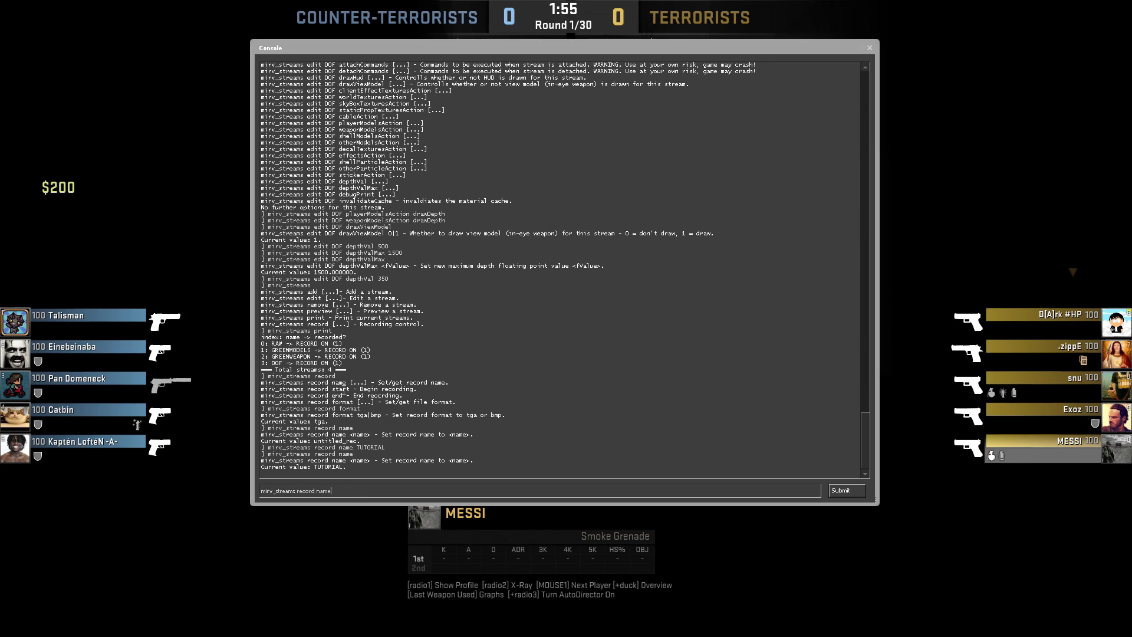
Set host_timescale to 0 in the console
key("ctrl+a")
type("host_ti")
key("Down")
key("Down")
key("Return")
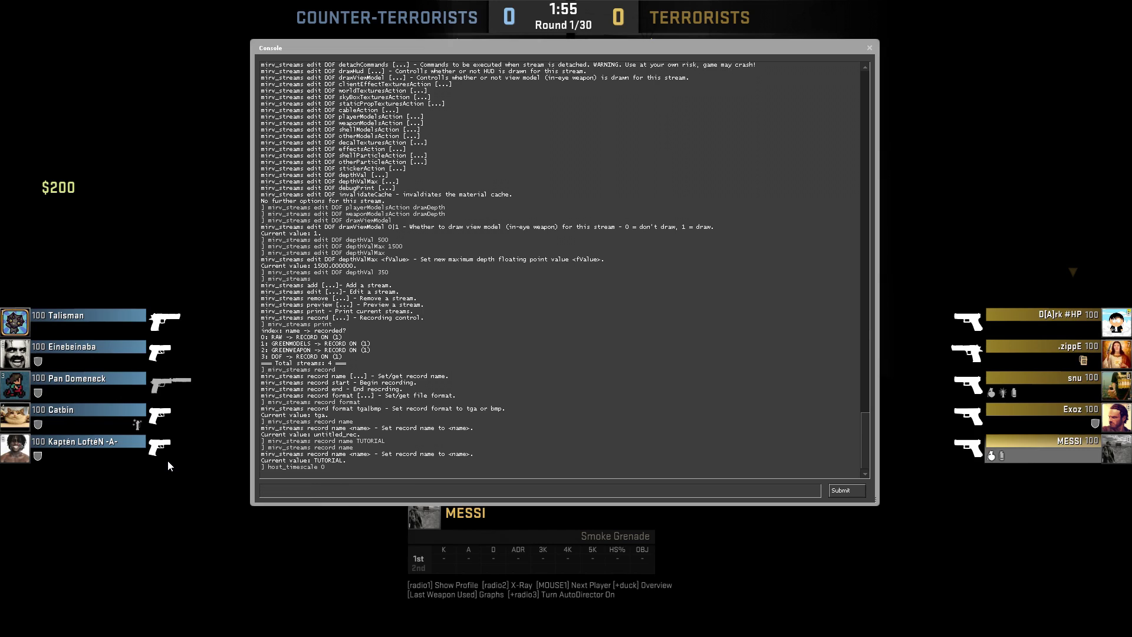
Set host_framerate to 150 for the recording
type("host_fr")
key("Down")
key("BackSpace")
type("300")
key("BackSpace")
key("BackSpace")
key("BackSpace")
type("1")
key("Return")
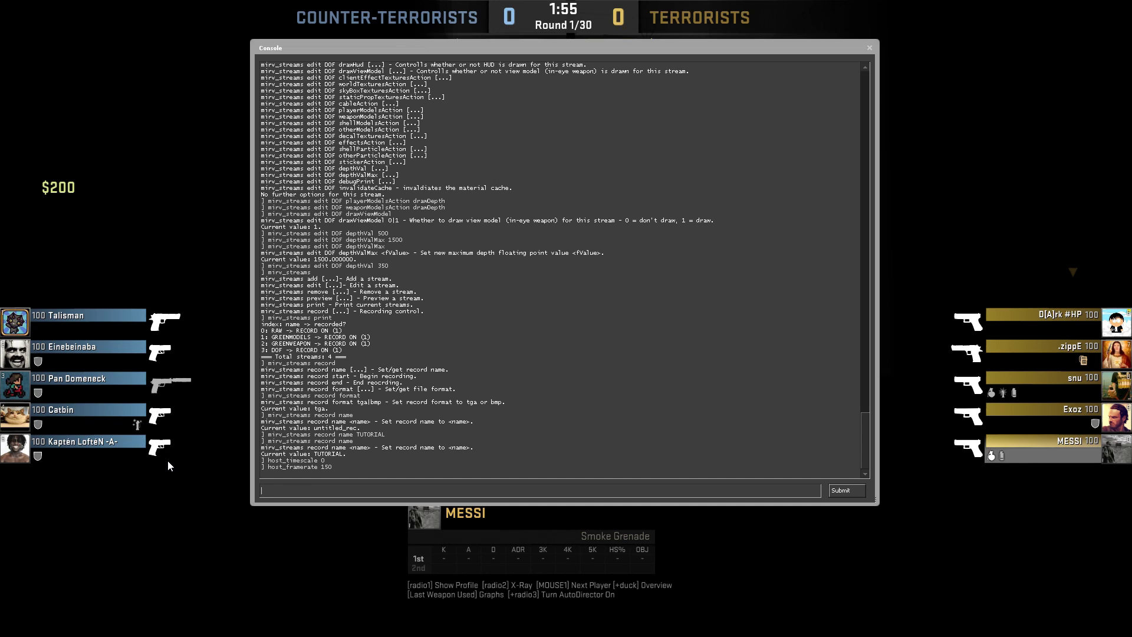
Review the mirv_streams edit options in the console output, especially drawHud, and check the HUD in the depth preview
left_click_drag(260, 375, 352, 376)
left_click_drag(264, 285, 324, 286)
scroll(333, 269, "up", 5)
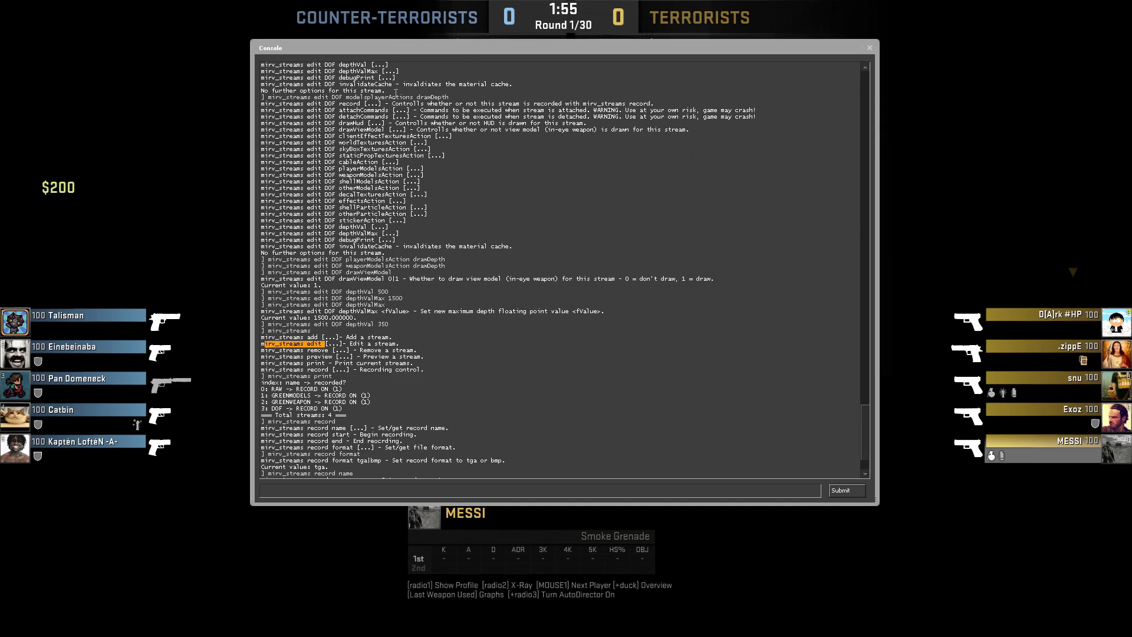
left_click_drag(339, 161, 364, 162)
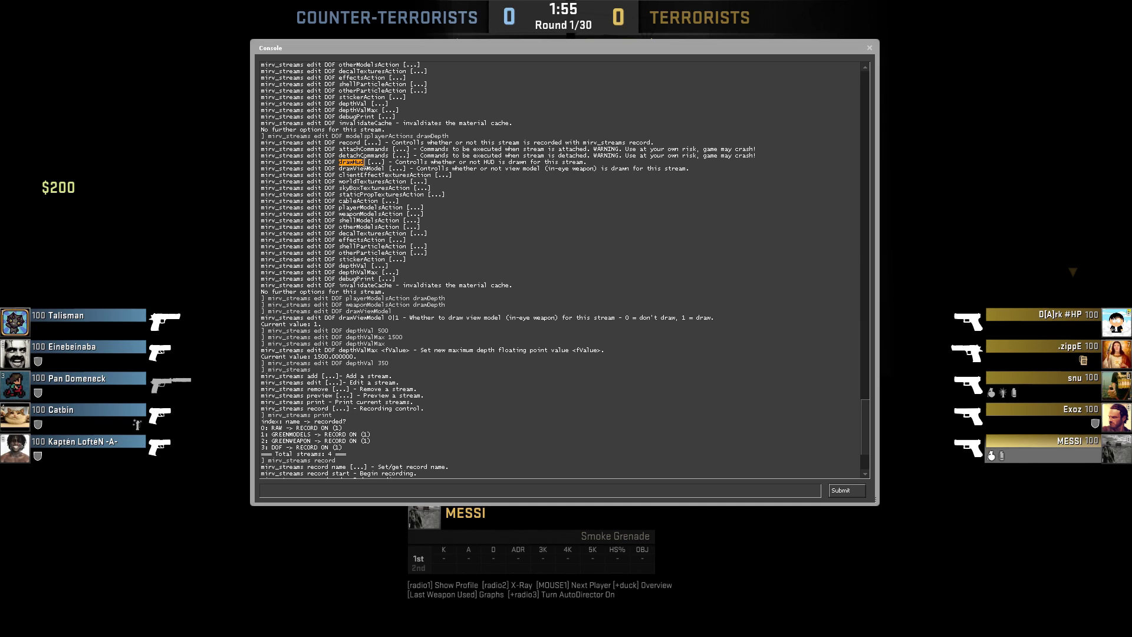
key("grave")
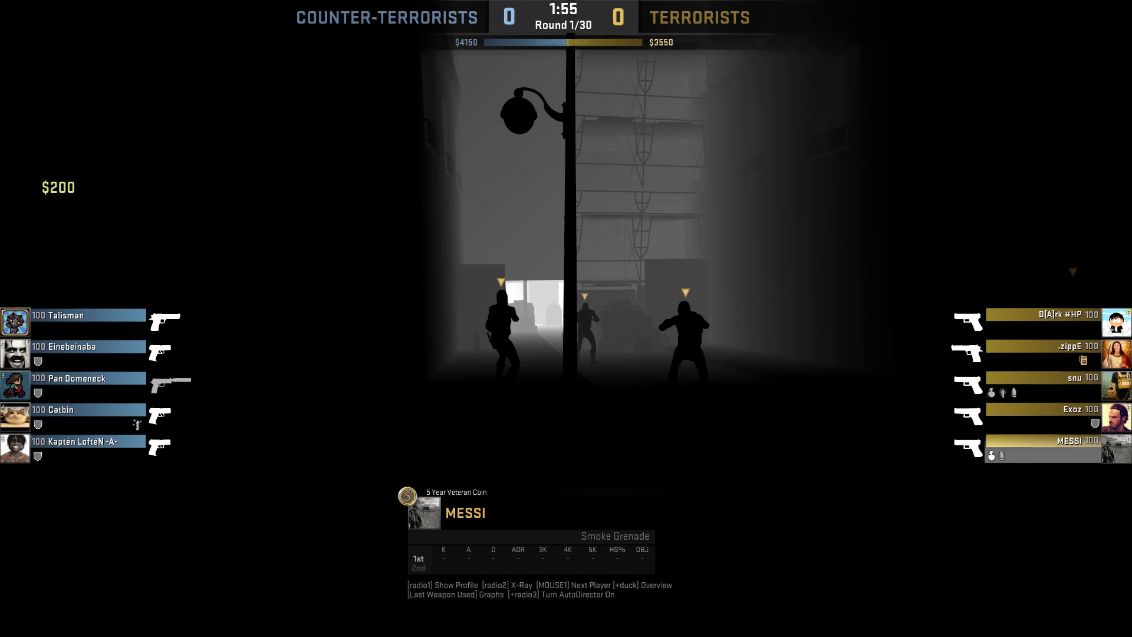
key("grave")
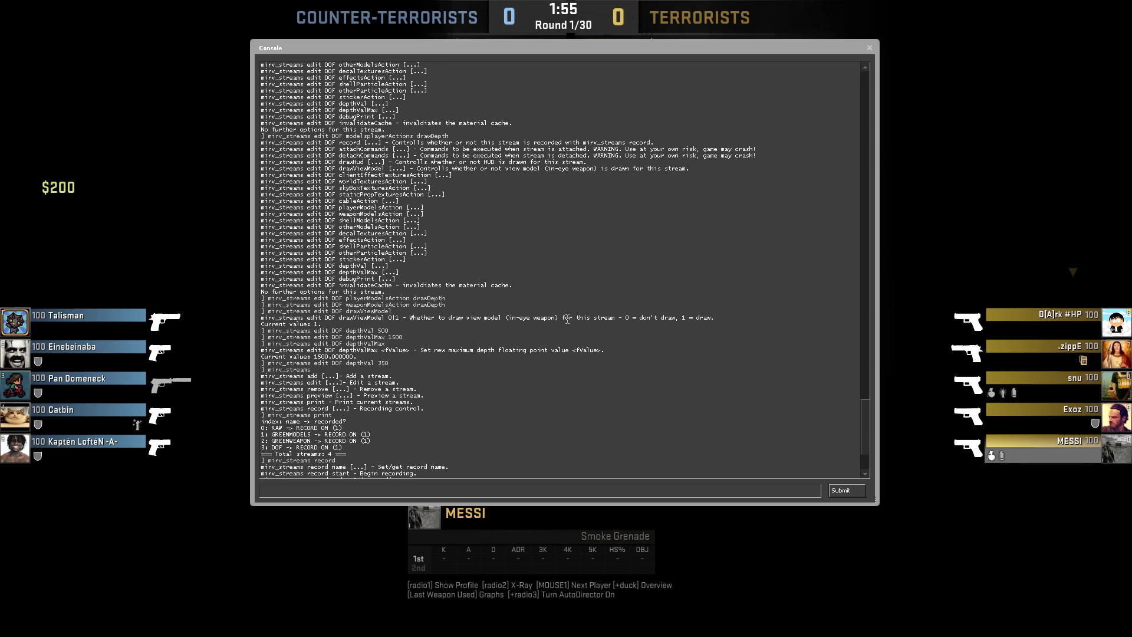
key("grave")
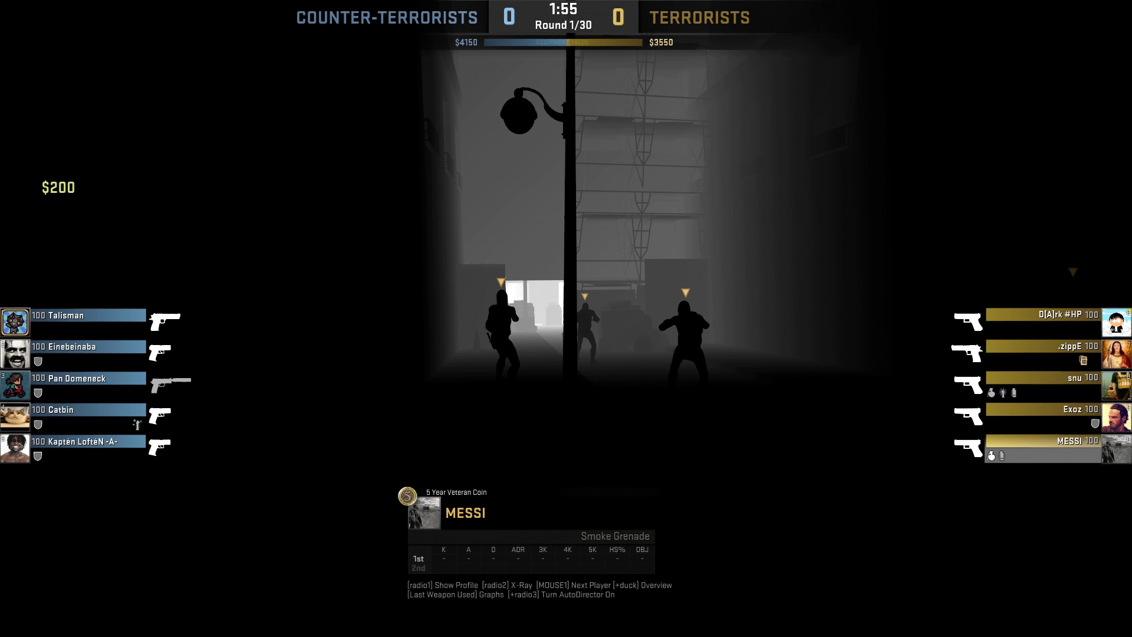
key("grave")
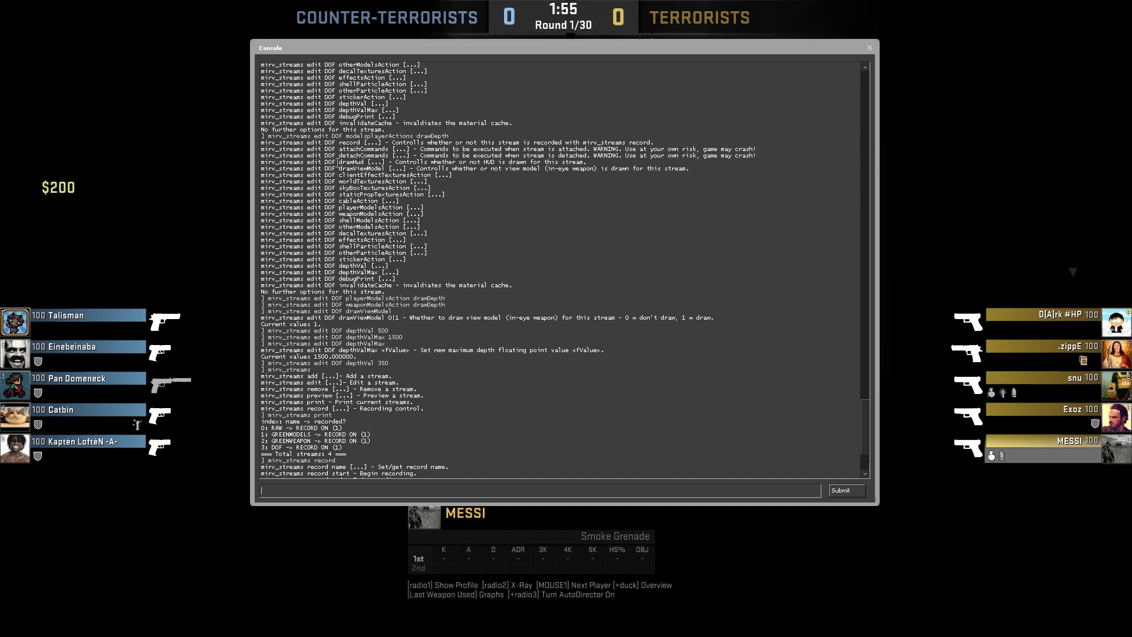
Switch the stream preview to RAW with mirv_streams preview RAW
type("mir")
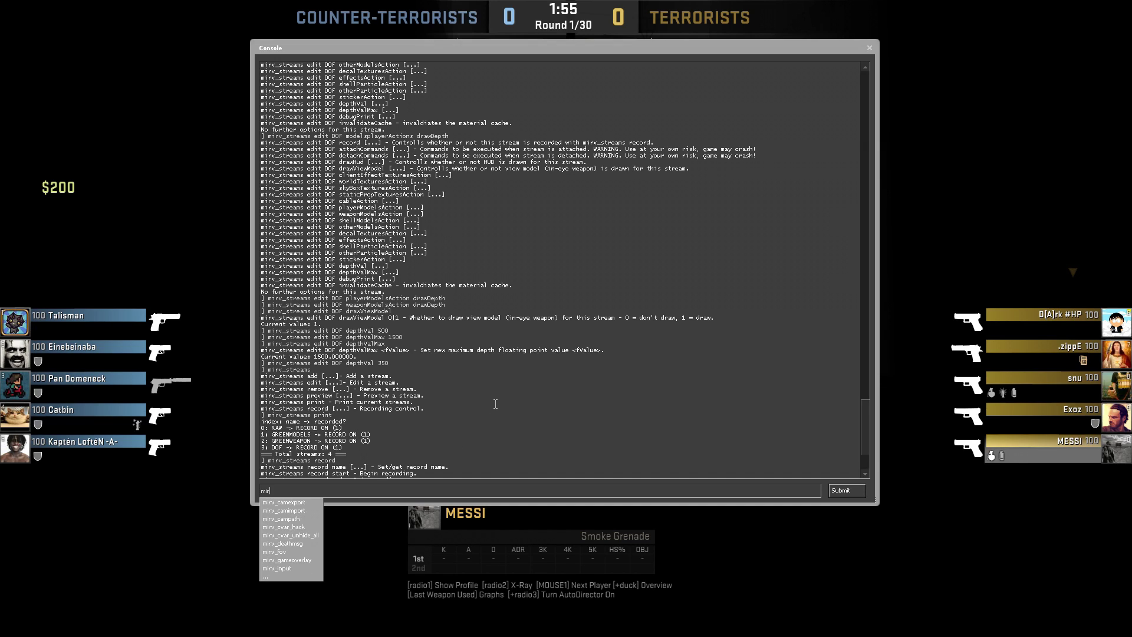
type("v_streams p")
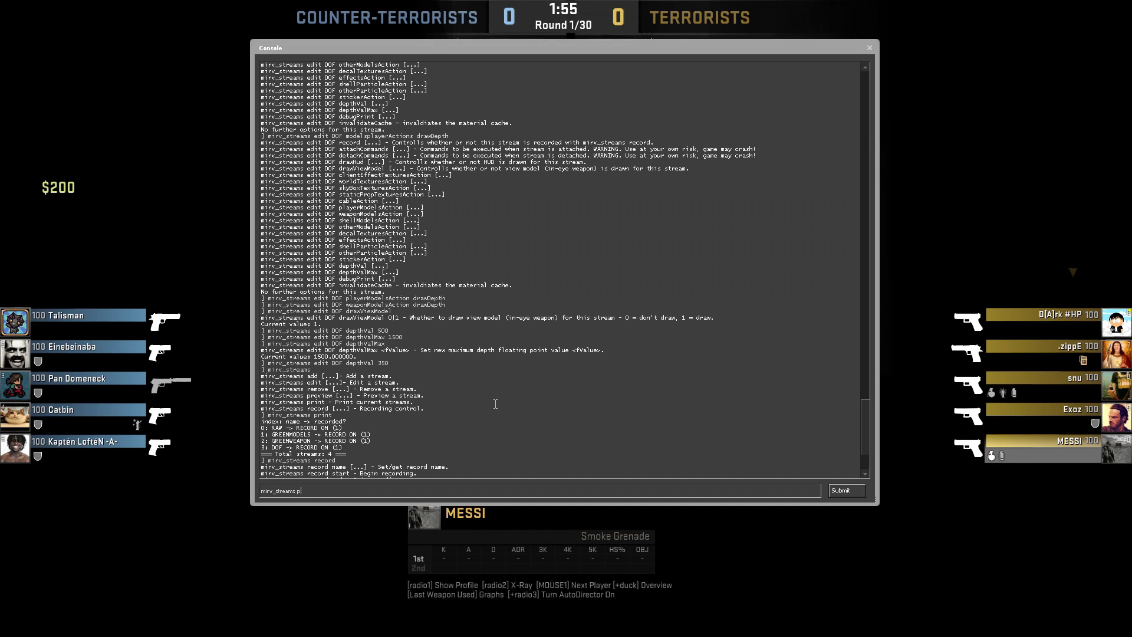
type("review RAW")
key("Return")
Query the RAW stream's drawHud setting with the mirv_streams edit command and set it to 1
key("Up")
scroll(432, 165, "up", 3)
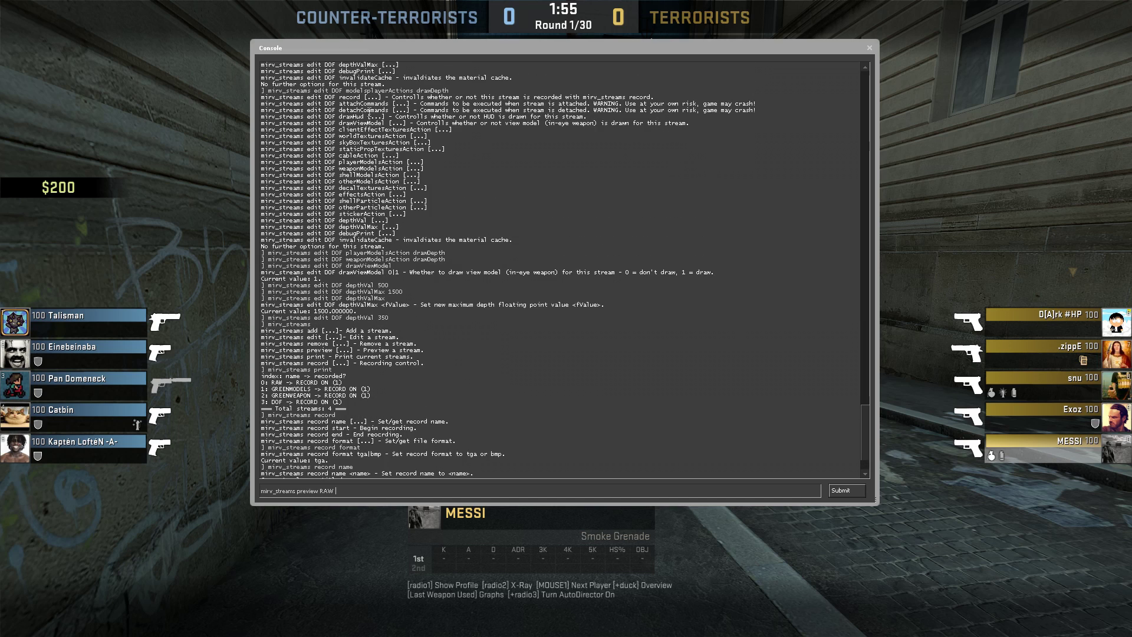
type("drawghud")
key("Return")
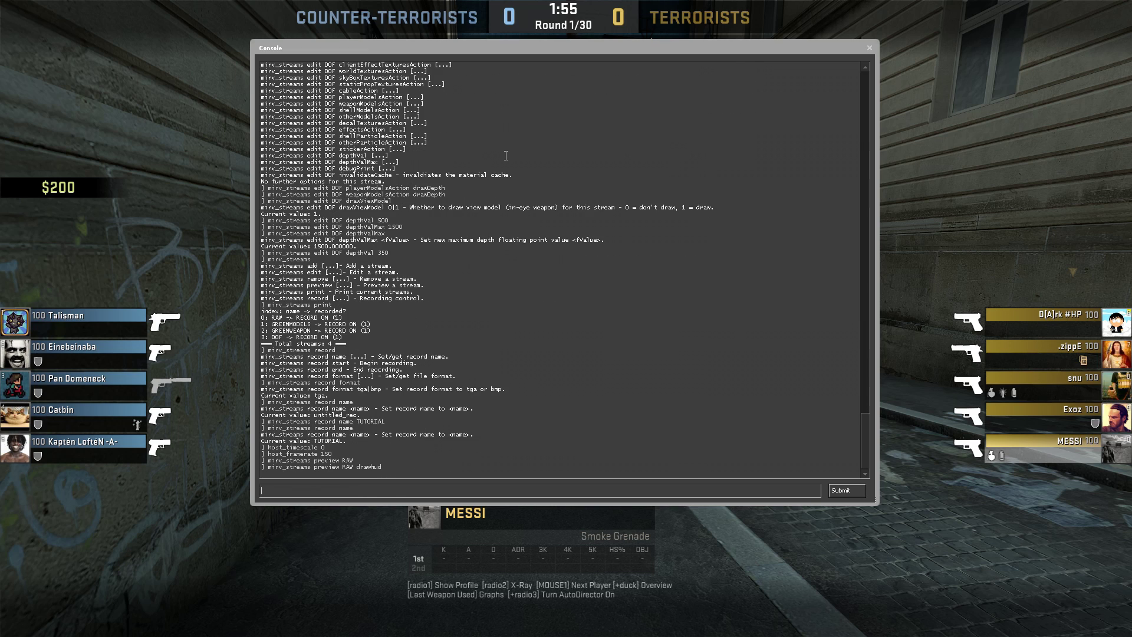
key("Up")
left_click_drag(297, 491, 318, 491)
type("edit")
key("Return")
key("Up")
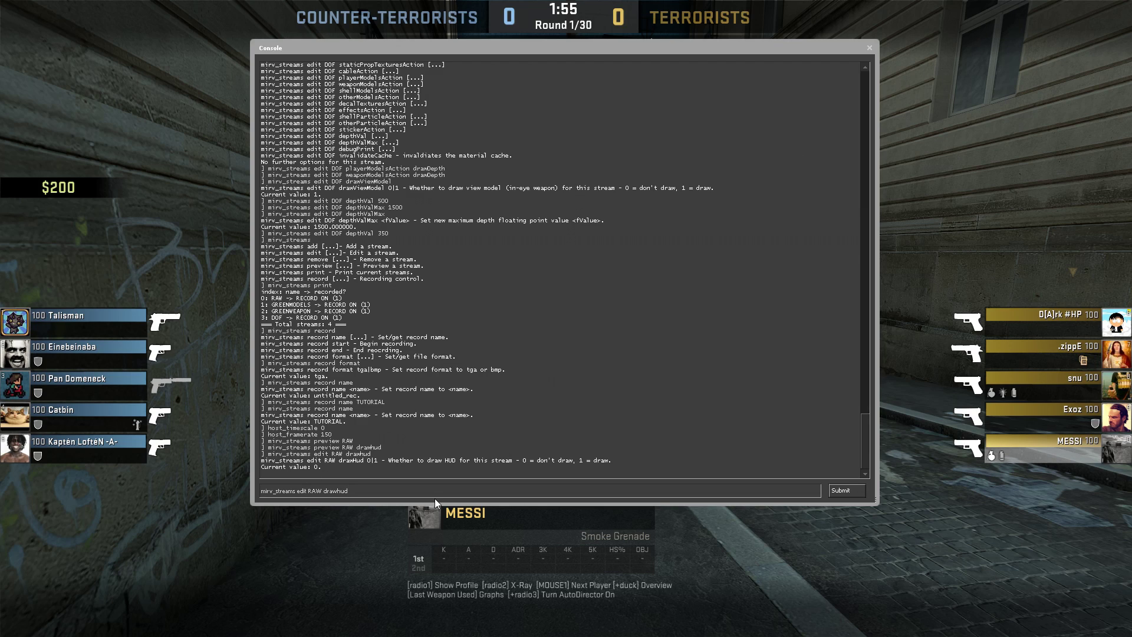
type("1")
key("Return")
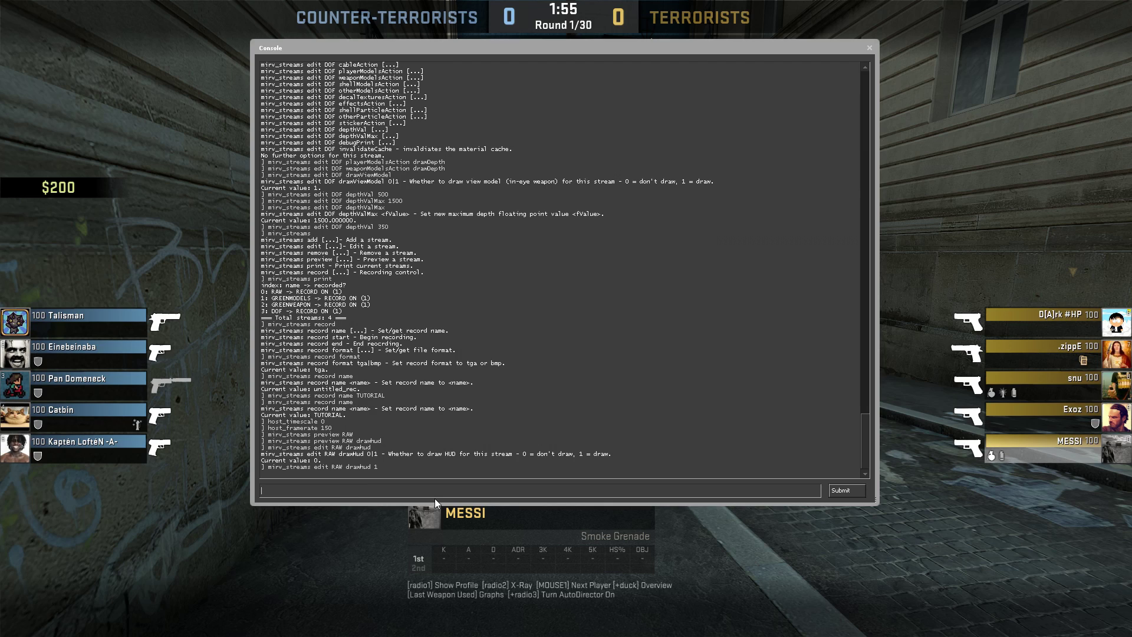
Set cl_draw_only_deathnotices to 1 to limit the HUD to death notices
type("cl_dra")
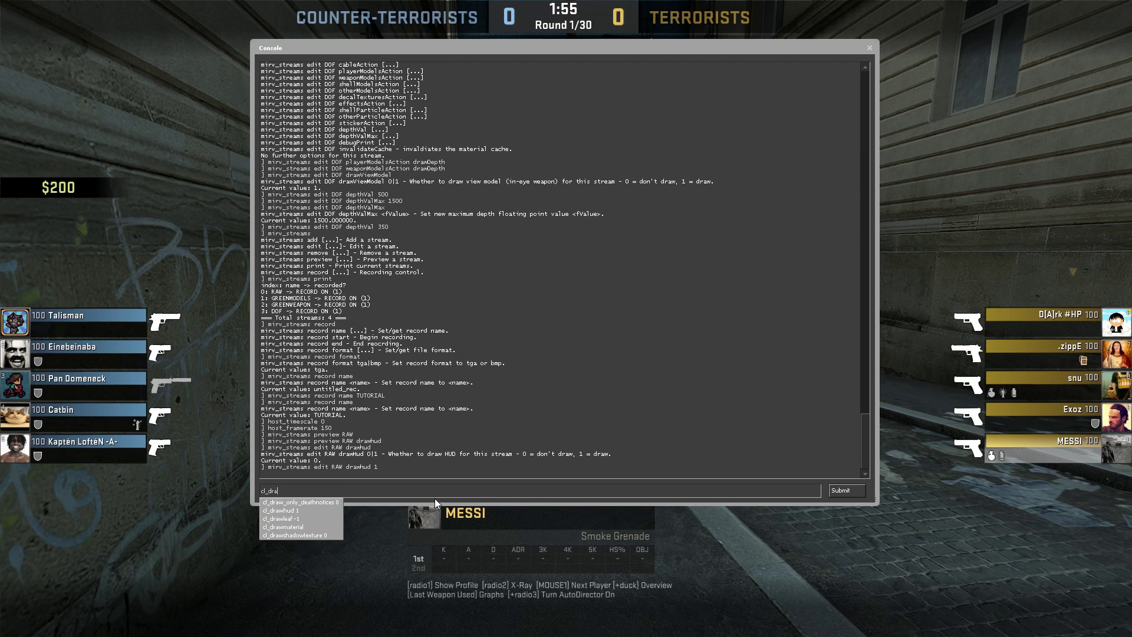
key("Tab")
type("1")
key("Return")
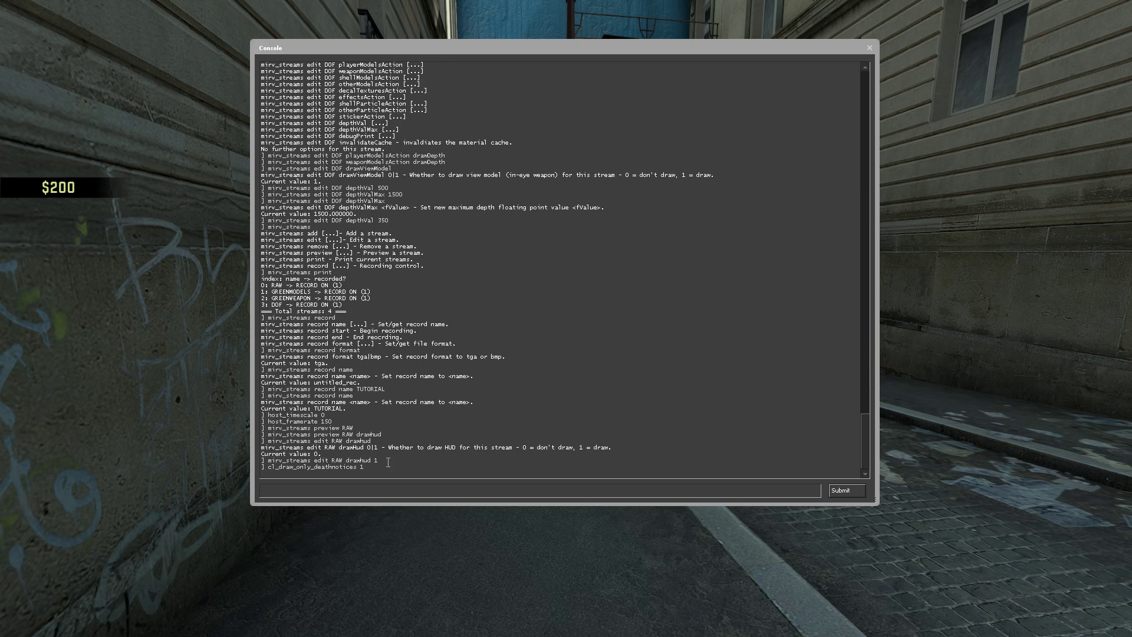
left_click_drag(269, 466, 405, 468)
Record the streams during demo playback, using mirv_streams record start and mirv_streams record end
left_click(375, 483)
type("mirv_streams record start")
key("Return")
key("grave")
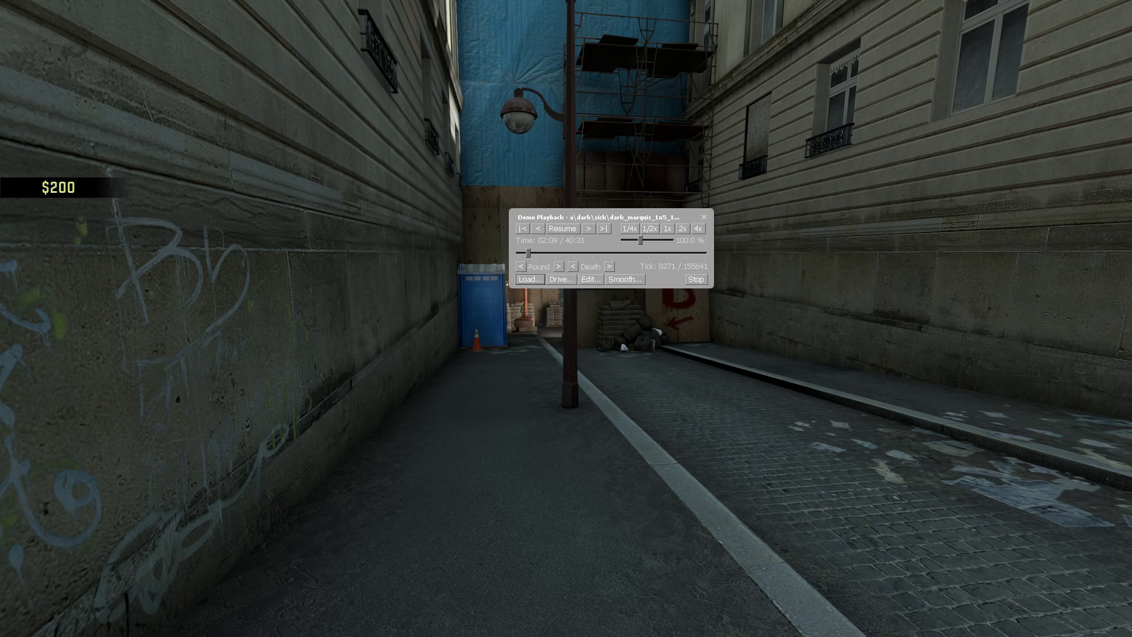
key("Return")
key("grave")
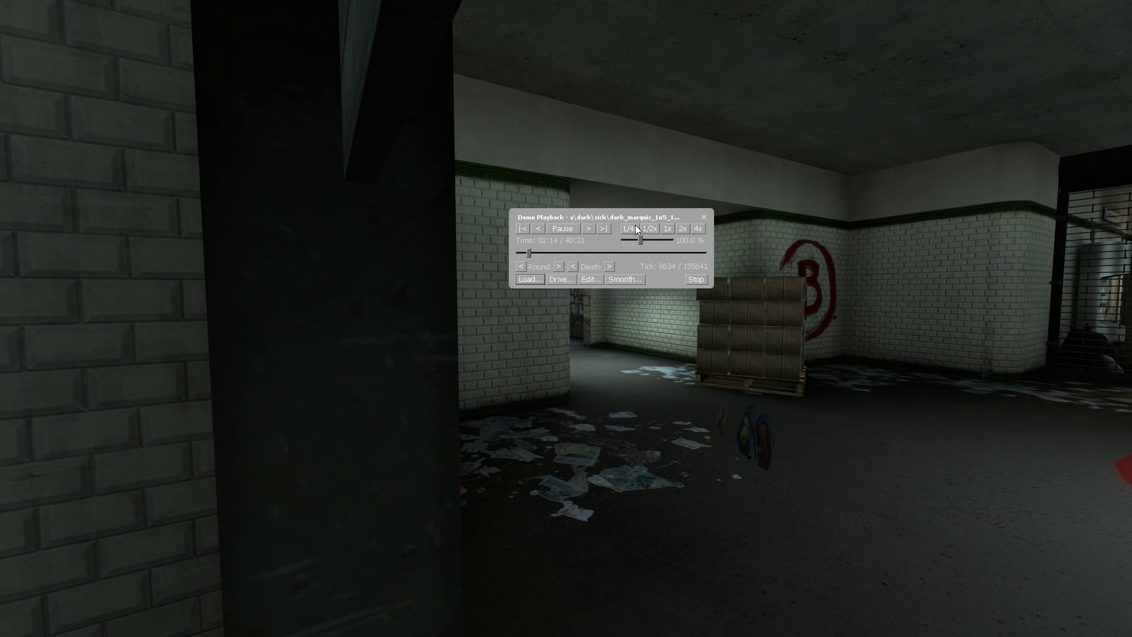
Close the demo playback window and exit the game from the console
key("space")
left_click(705, 217)
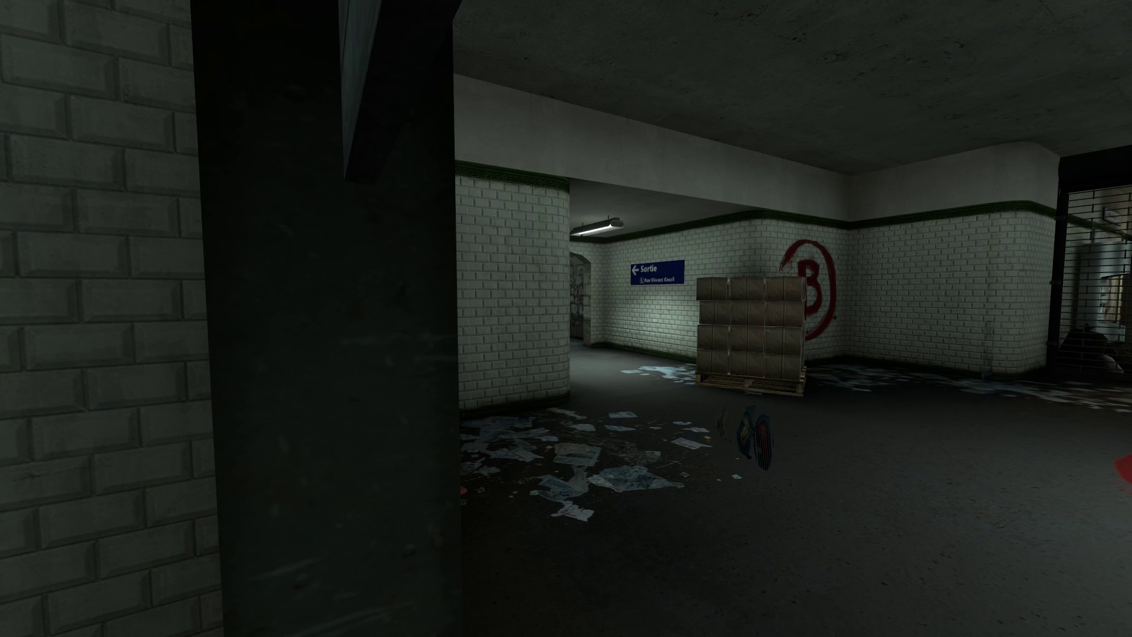
key("grave")
type("exit")
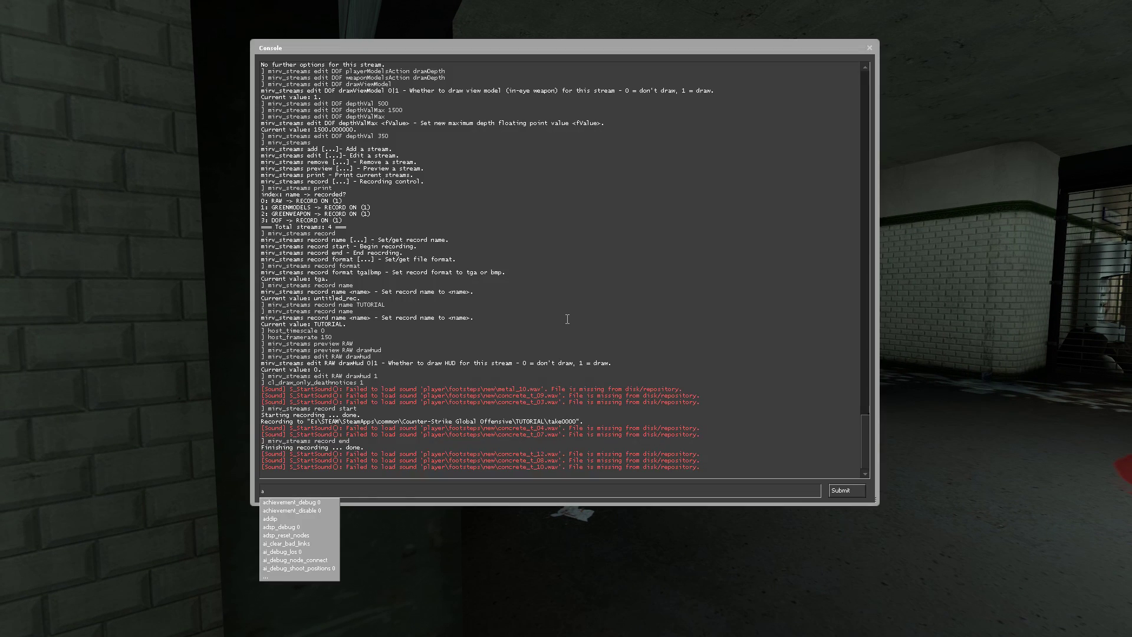
key("Return")
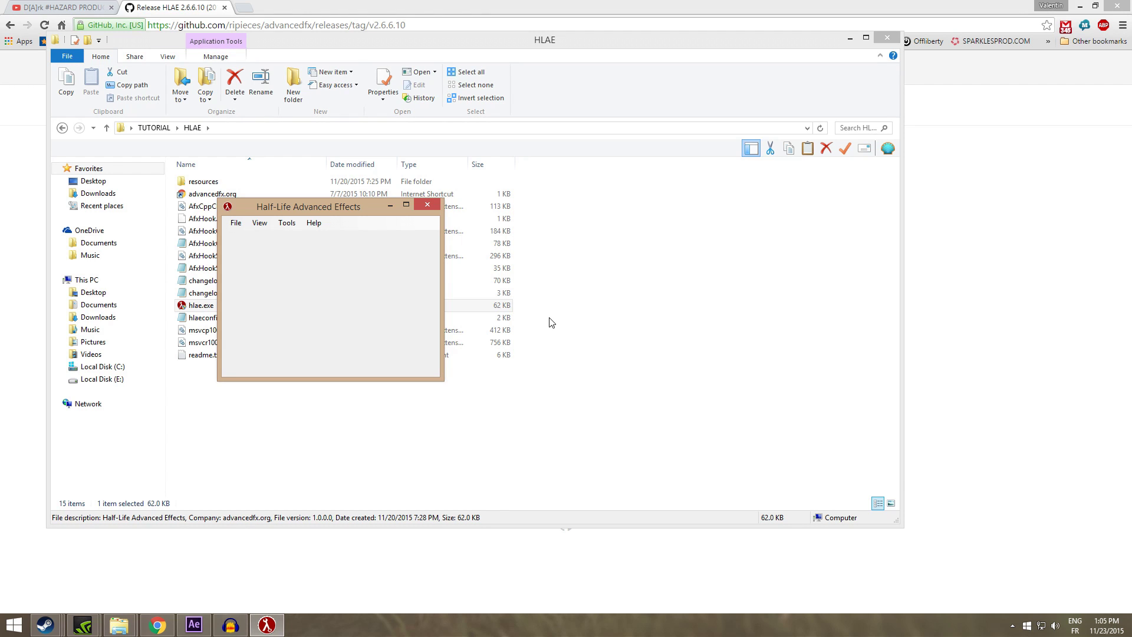
Switch to the Counter-Strike Global Offensive folder in File Explorer and open its TUTORIAL recording folder
left_click(336, 454)
left_click(198, 623)
mouse_move(119, 623)
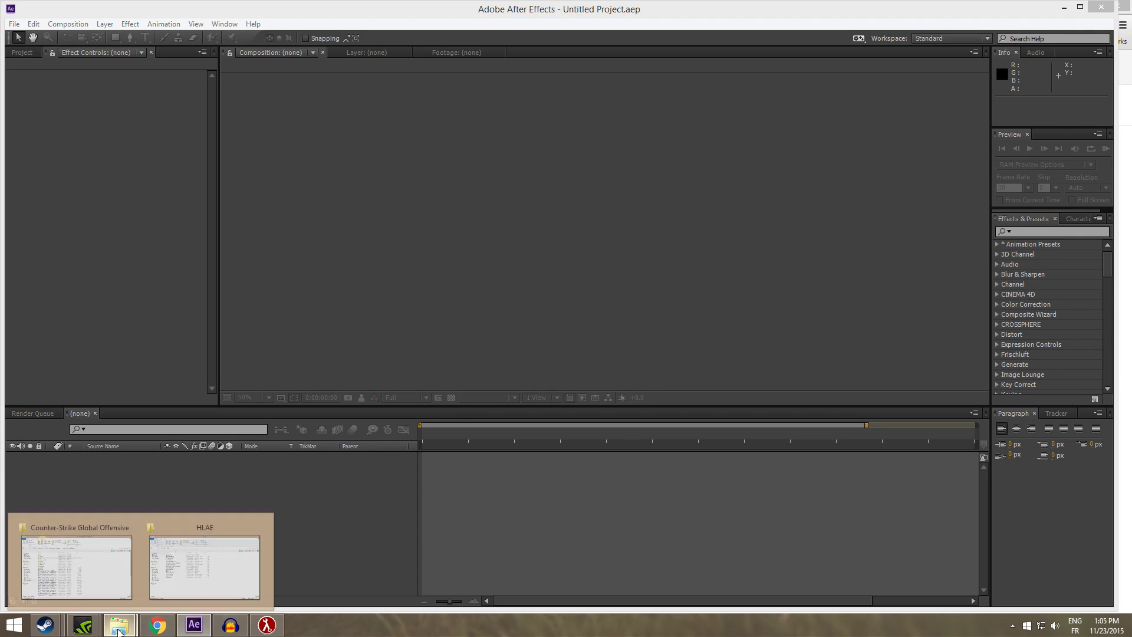
left_click(88, 549)
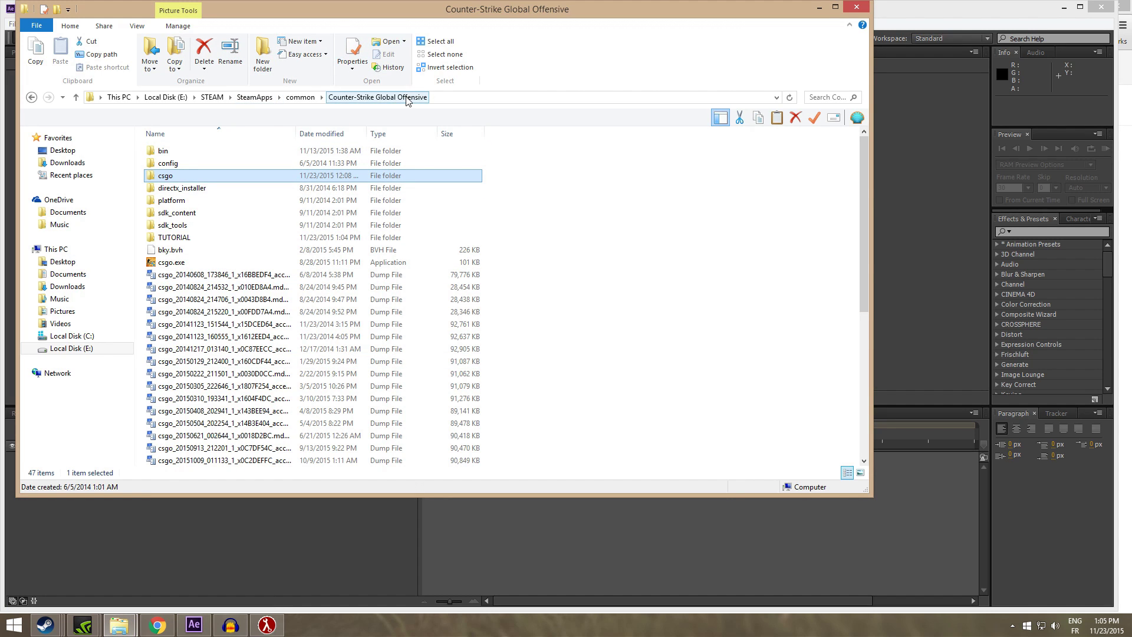
left_click(166, 241)
double_click(194, 243)
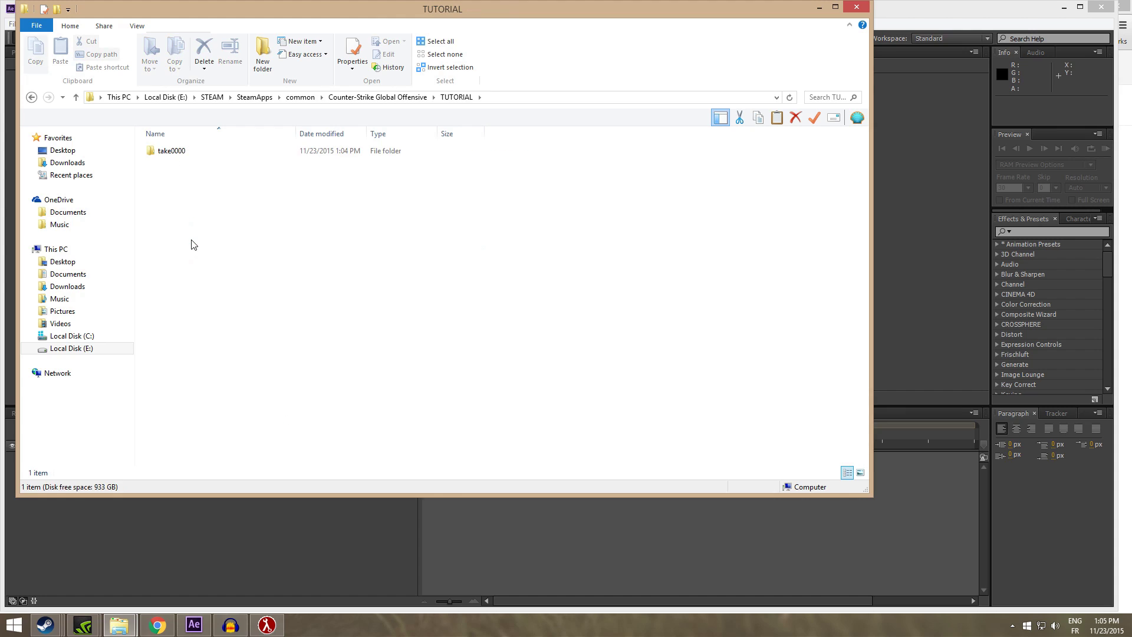
Open the take0000 folder and examine its recorded stream folders
double_click(175, 155)
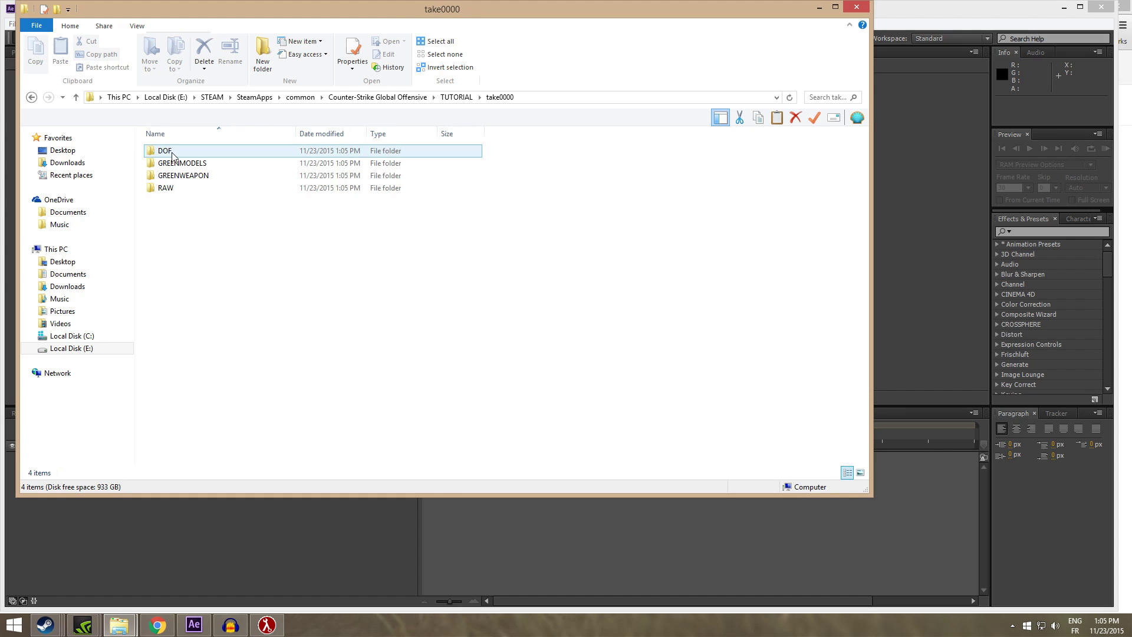
left_click_drag(185, 237, 162, 123)
left_click(224, 239)
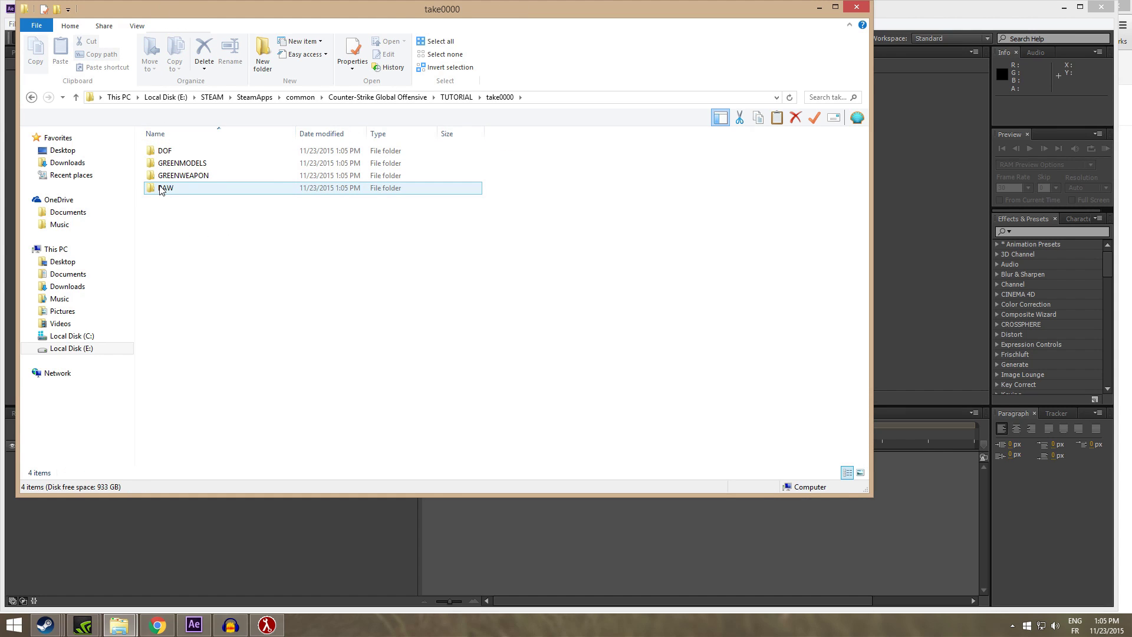
Switch to After Effects and import the recorded streams as Targa sequences, selecting 00000.tga in the RAW folder for the RAW stream
left_click_drag(213, 21, 450, 49)
left_click(777, 126)
right_click(783, 126)
left_click(813, 161)
left_click(235, 180)
left_click(15, 23)
mouse_move(177, 175)
left_click(247, 176)
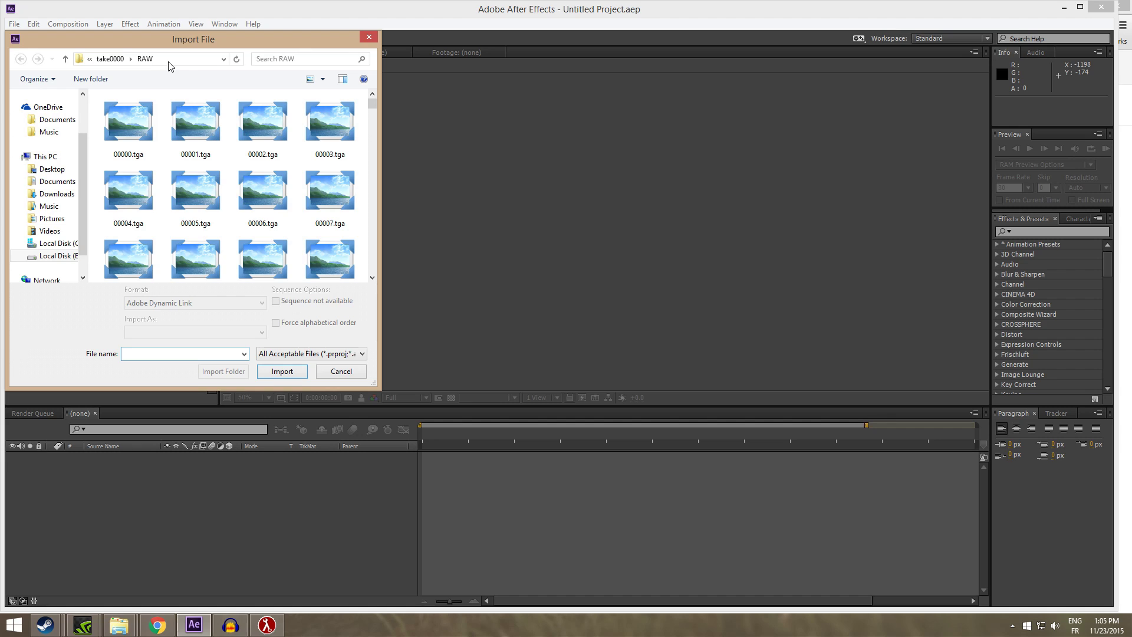
left_click(124, 105)
left_click(144, 59)
left_click(132, 131)
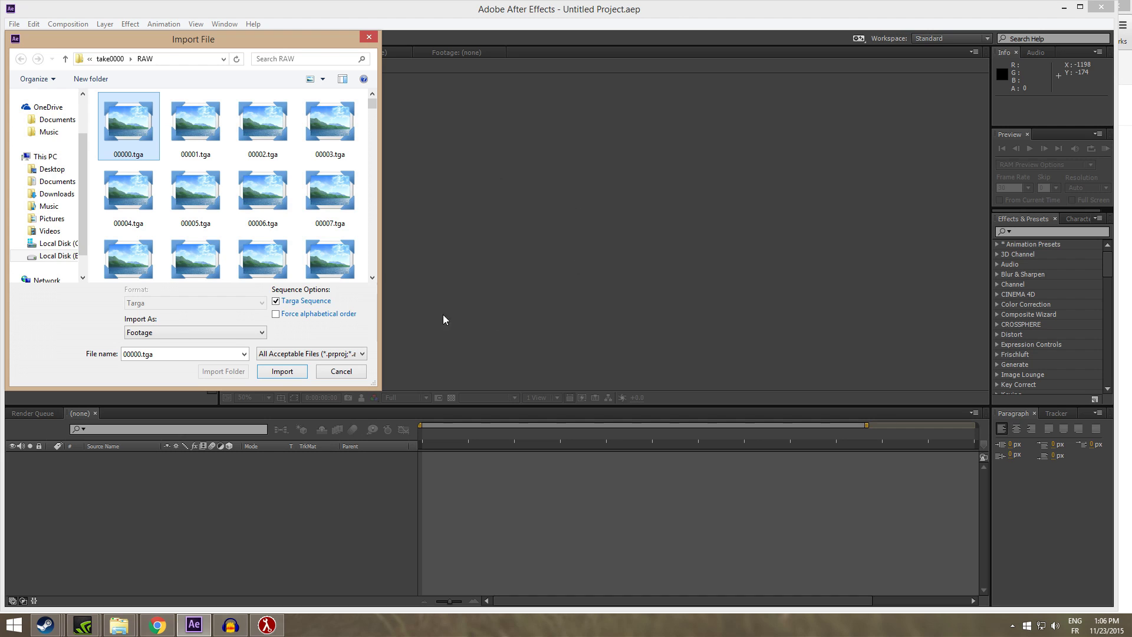
left_click(282, 372)
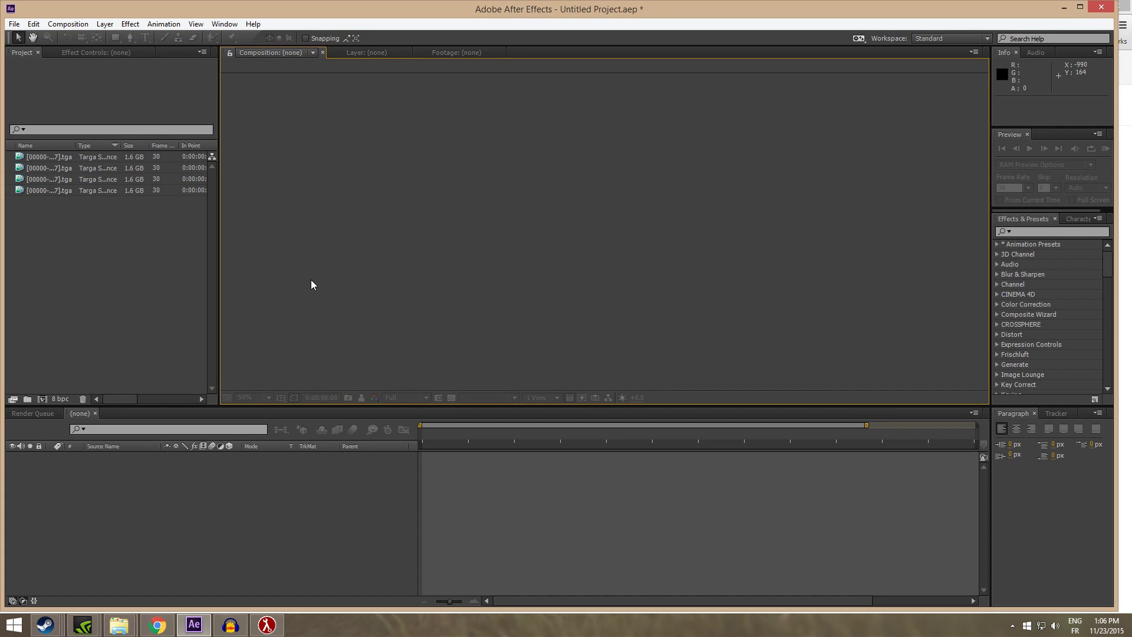
Create a composition from the imported RAW Targa sequence
left_click(47, 201)
left_click_drag(62, 193, 48, 401)
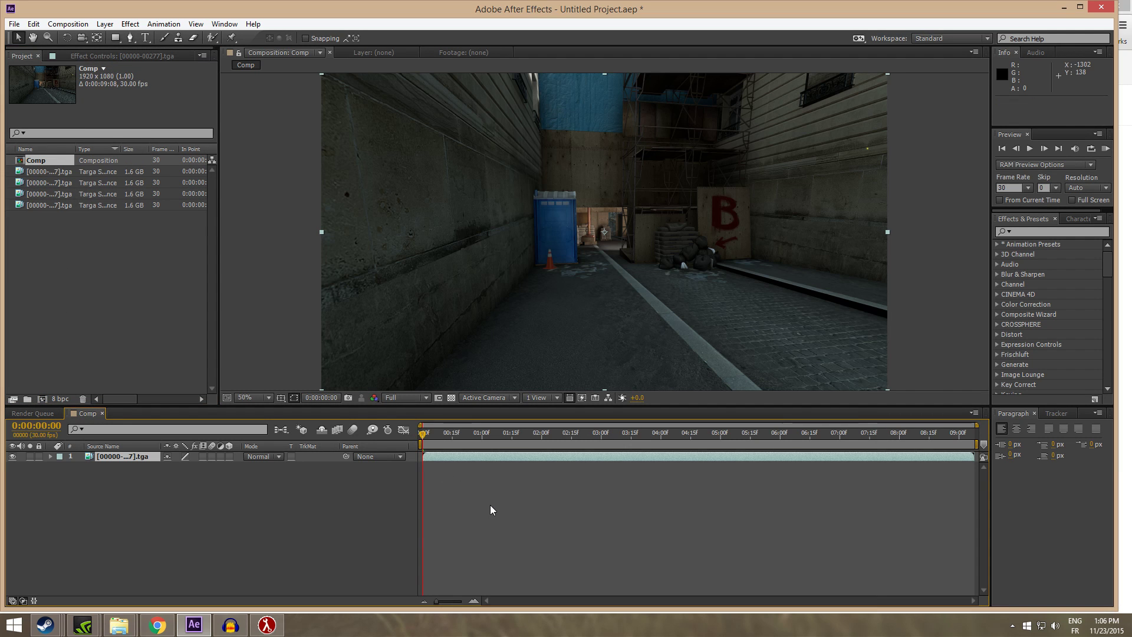
left_click(486, 506)
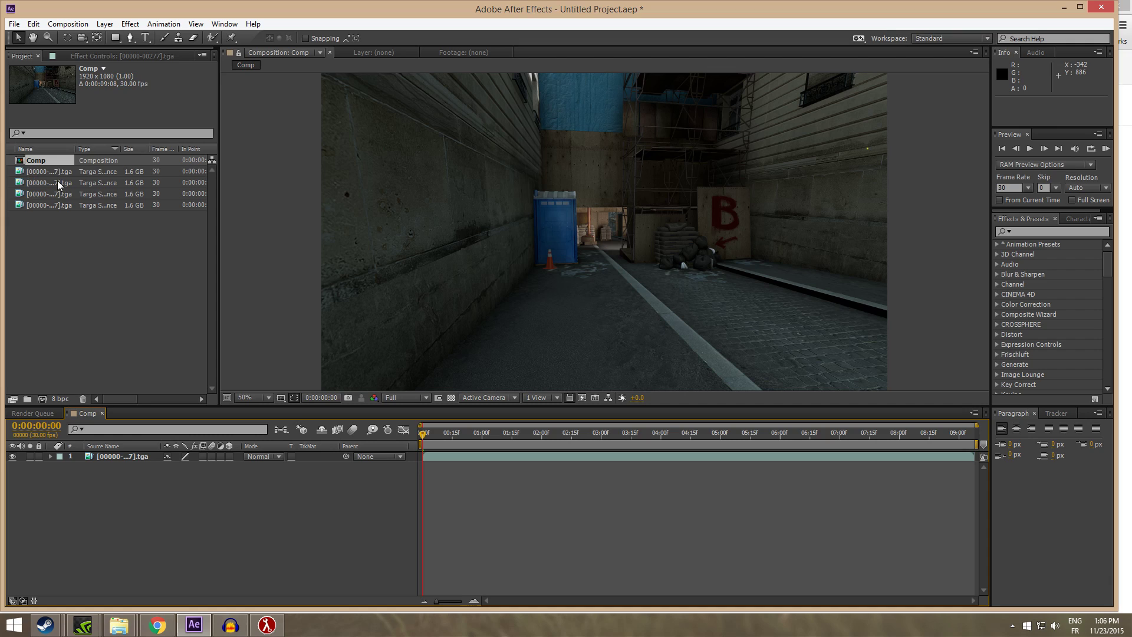
Add the two green-screen sequences above the RAW layer and the depth sequence at the bottom of the stack, hidden
left_click(51, 181)
left_click(59, 174)
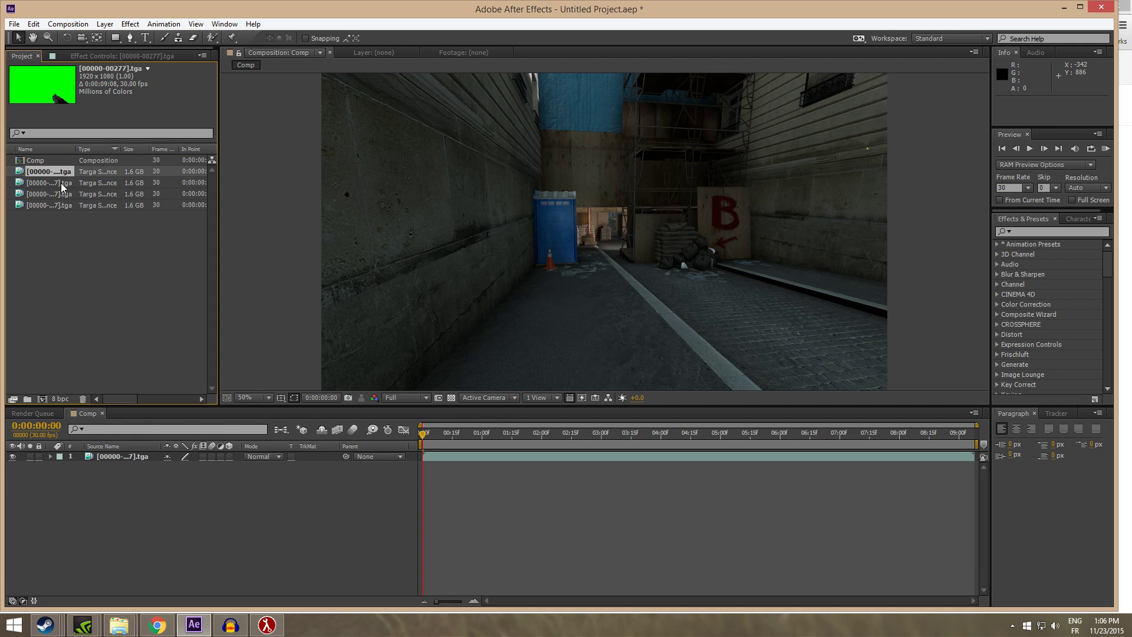
left_click_drag(58, 186, 118, 461)
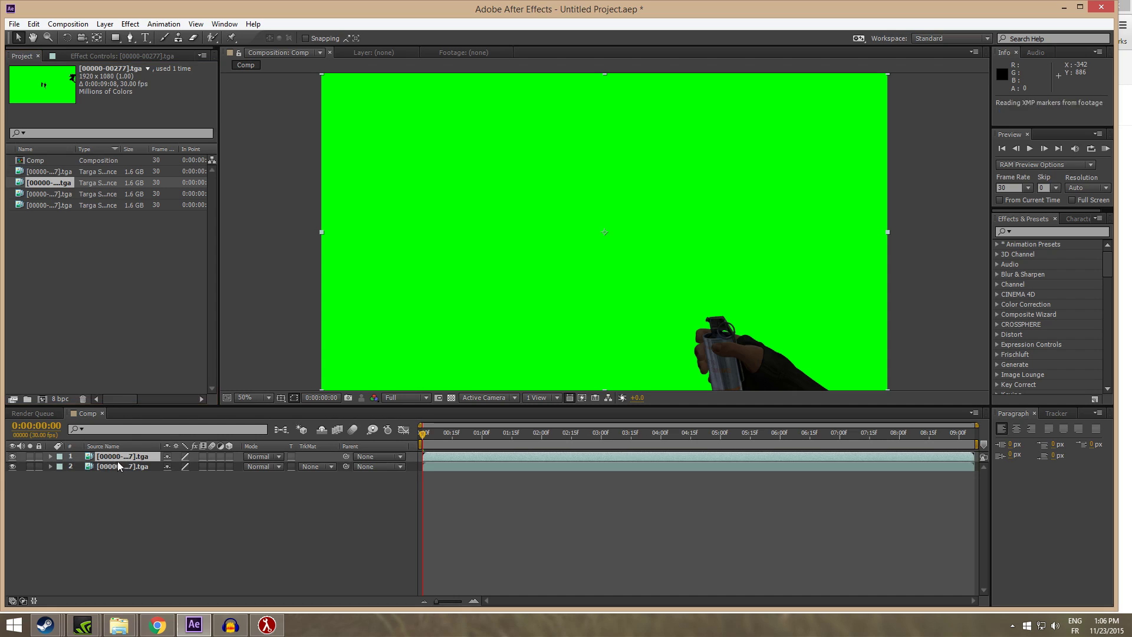
left_click(51, 193)
left_click_drag(55, 195, 111, 508)
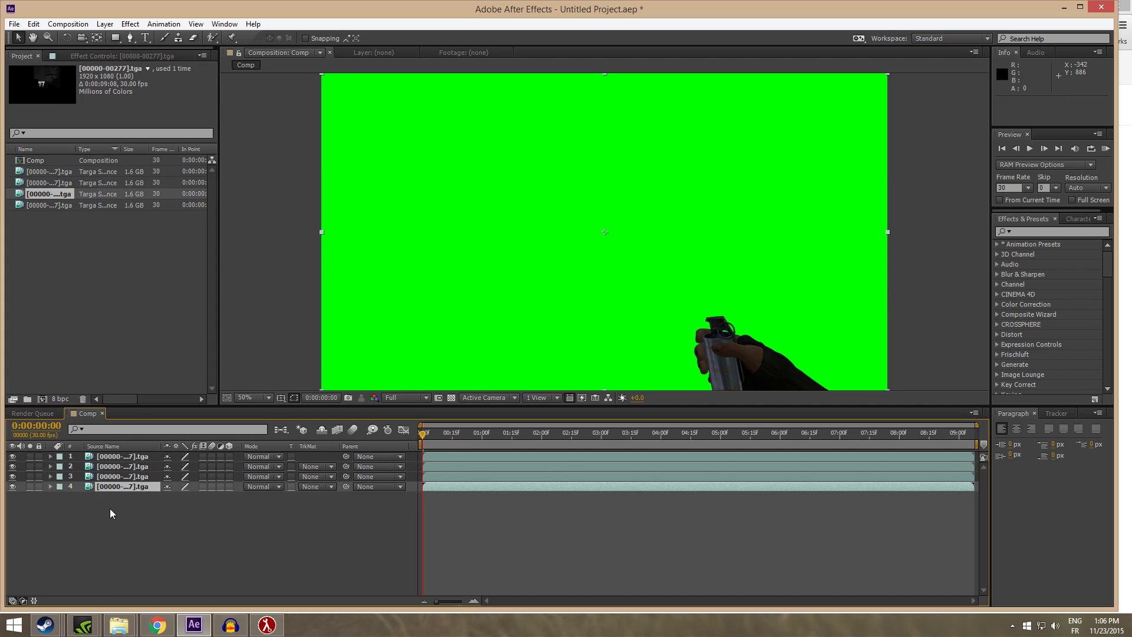
Apply Keylight (1.2) to both green-screen layers and key out the green with Screen Colour
left_click(1038, 225)
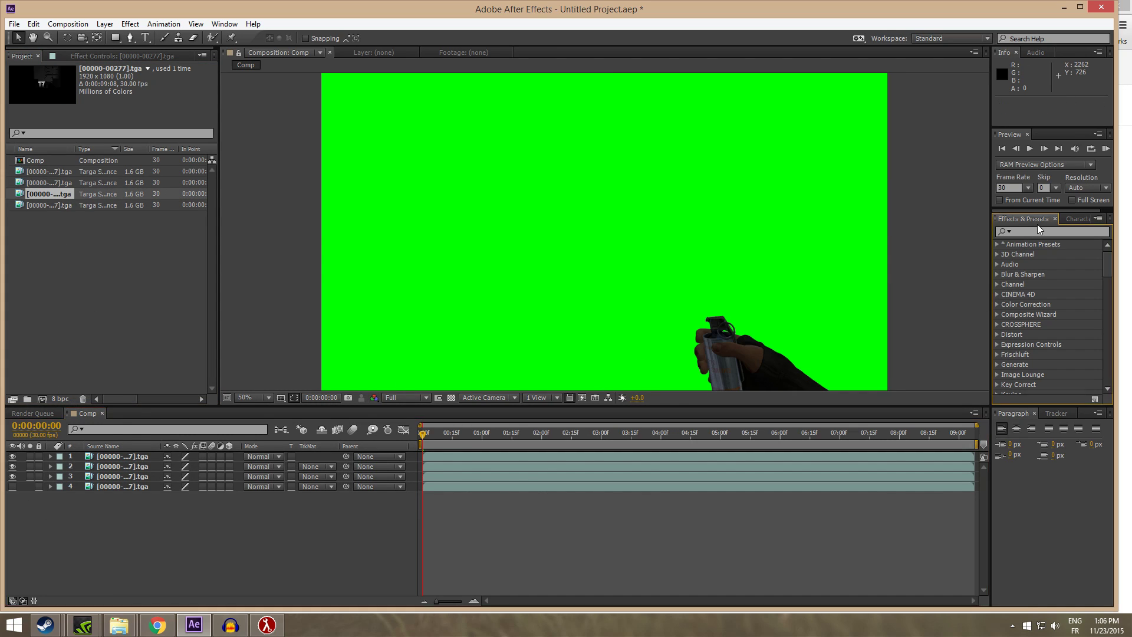
left_click(1038, 232)
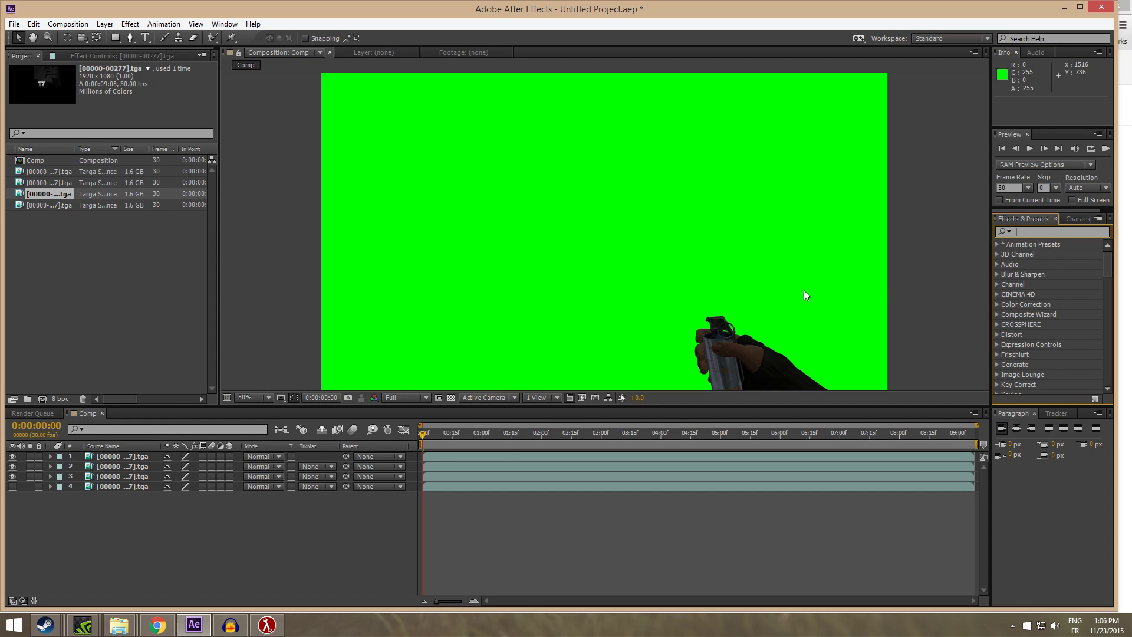
type("keylight")
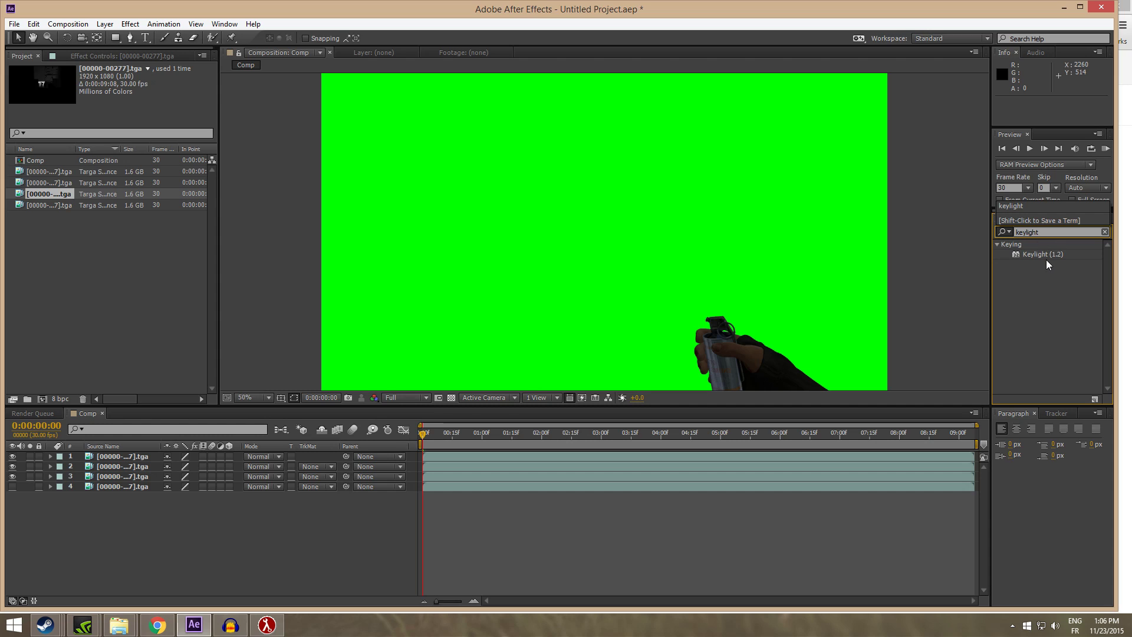
left_click_drag(1043, 254, 177, 457)
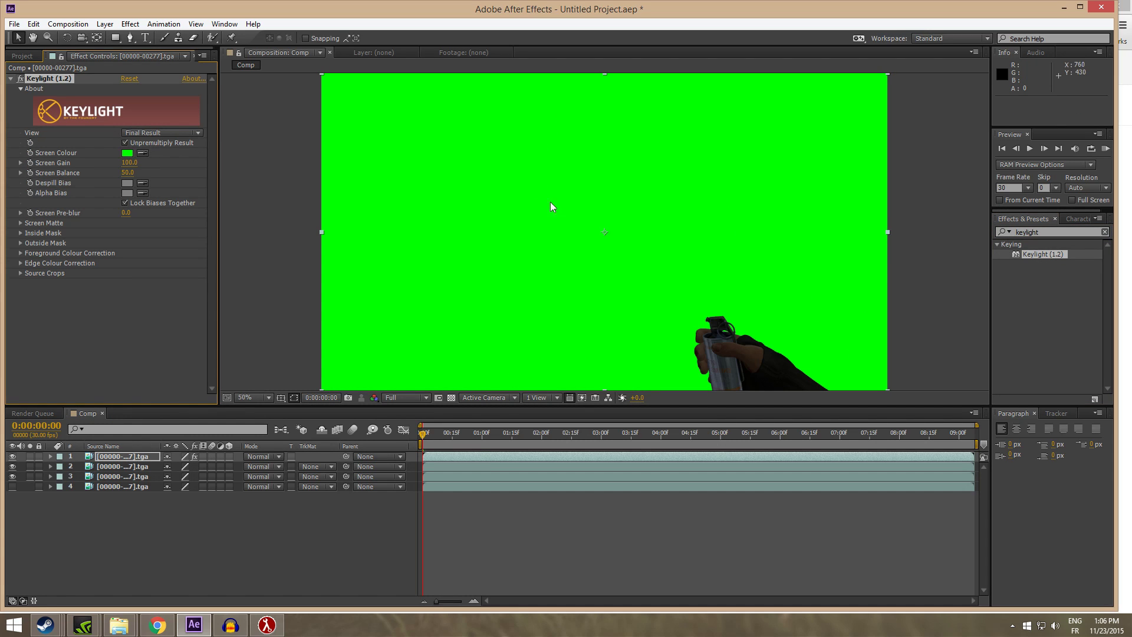
left_click_drag(1043, 254, 123, 466)
left_click(142, 153)
left_click(566, 354)
left_click(627, 549)
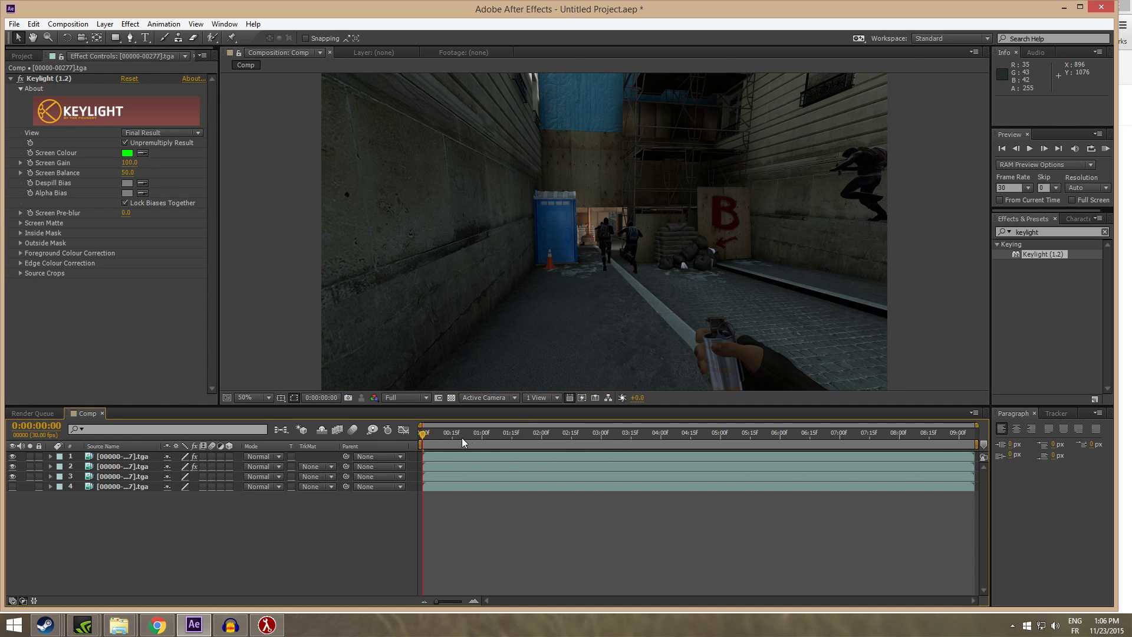
left_click_drag(433, 436, 423, 468)
Add an adjustment layer to the composition and rename it CAMERA LENS BLUR
right_click(202, 531)
mouse_move(286, 408)
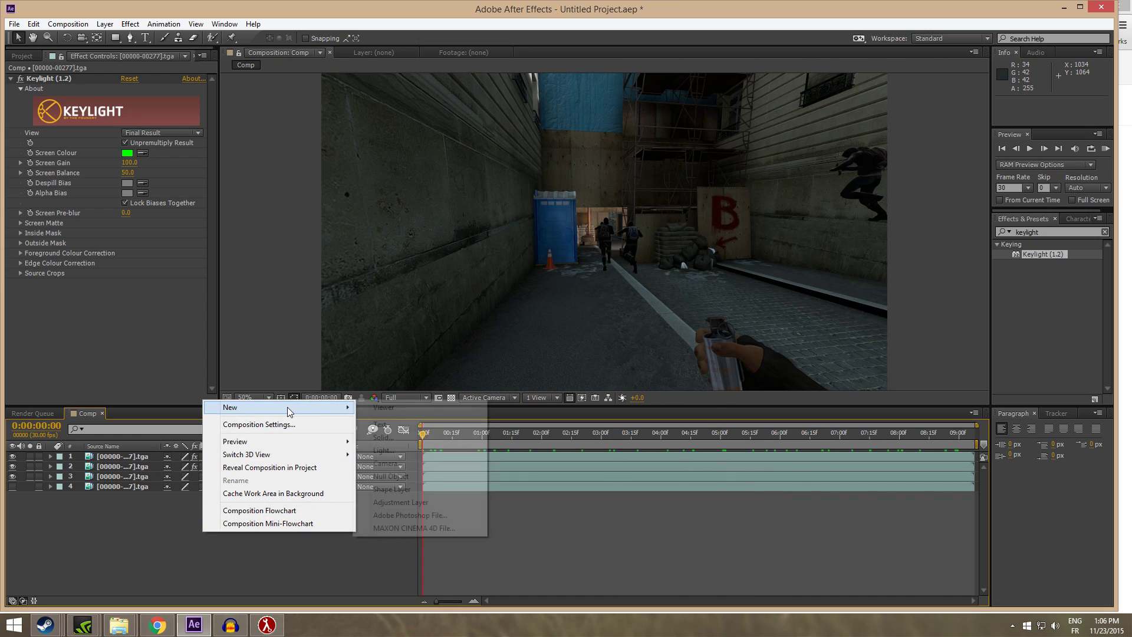
left_click(414, 506)
right_click(118, 456)
left_click(152, 603)
type("C")
type("AMERA LENS BLUR")
key("Return")
left_click(1050, 232)
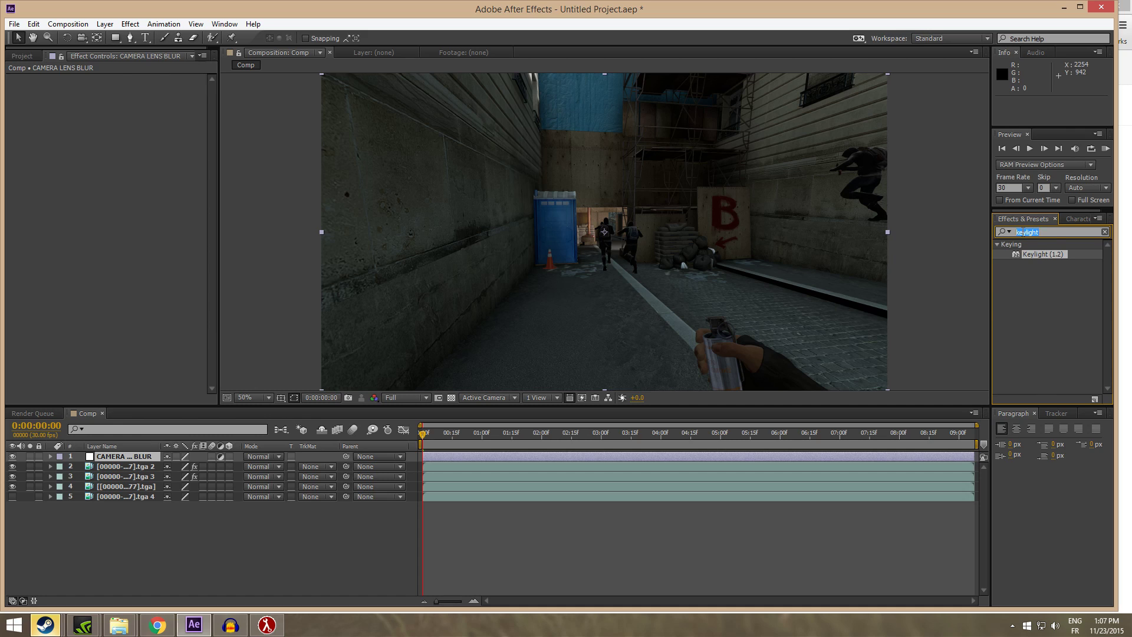
type("camera lens")
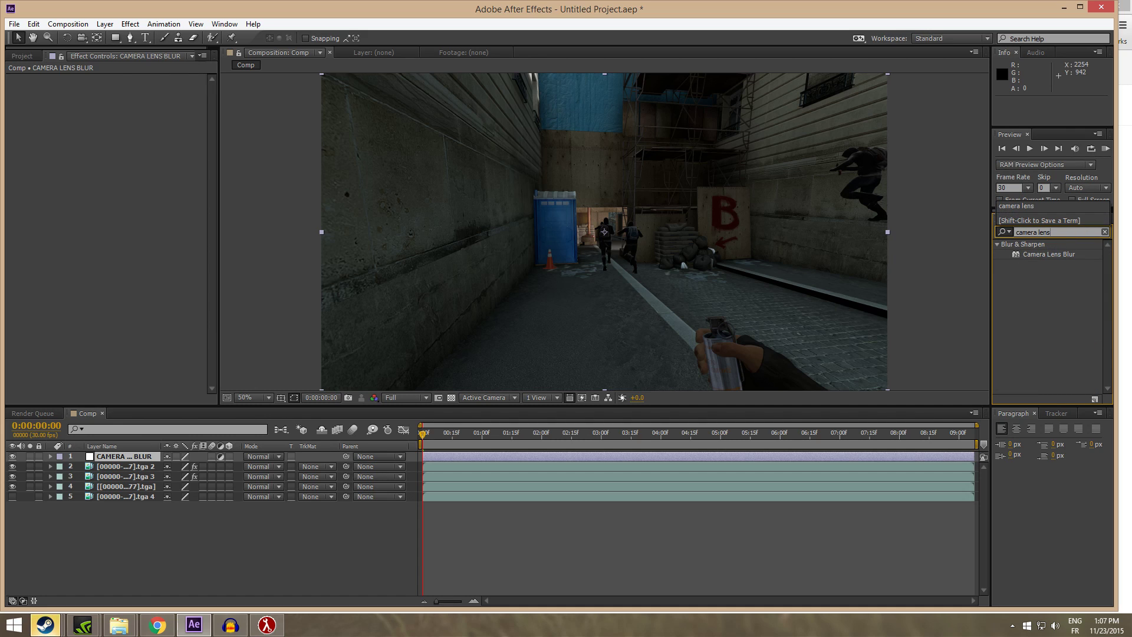
left_click_drag(1070, 263, 130, 458)
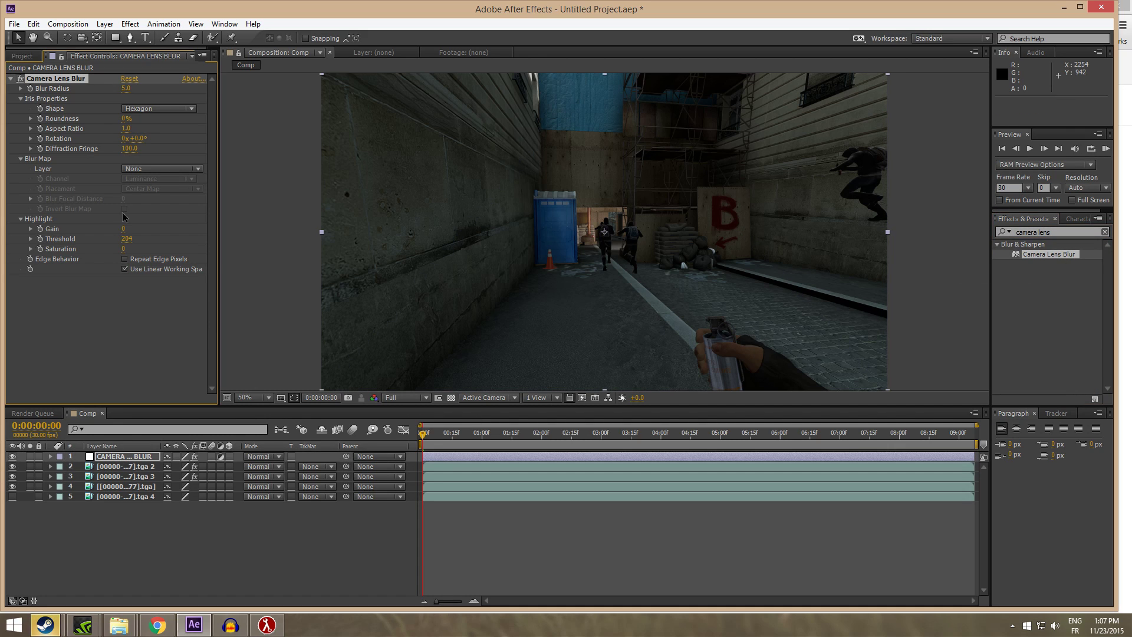
left_click(157, 169)
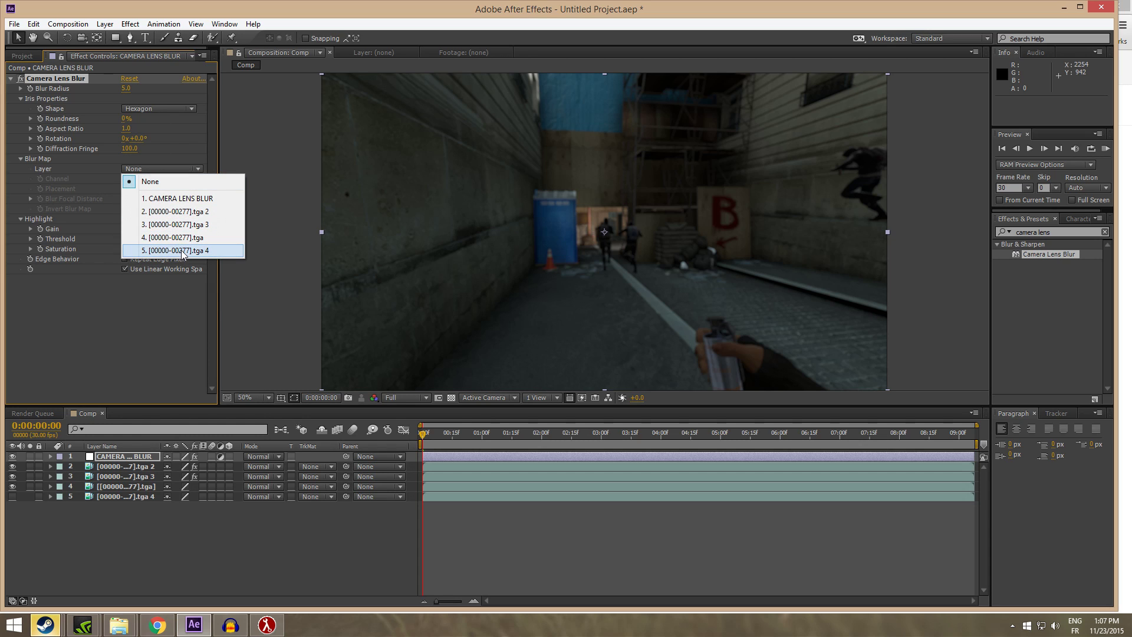
left_click(173, 251)
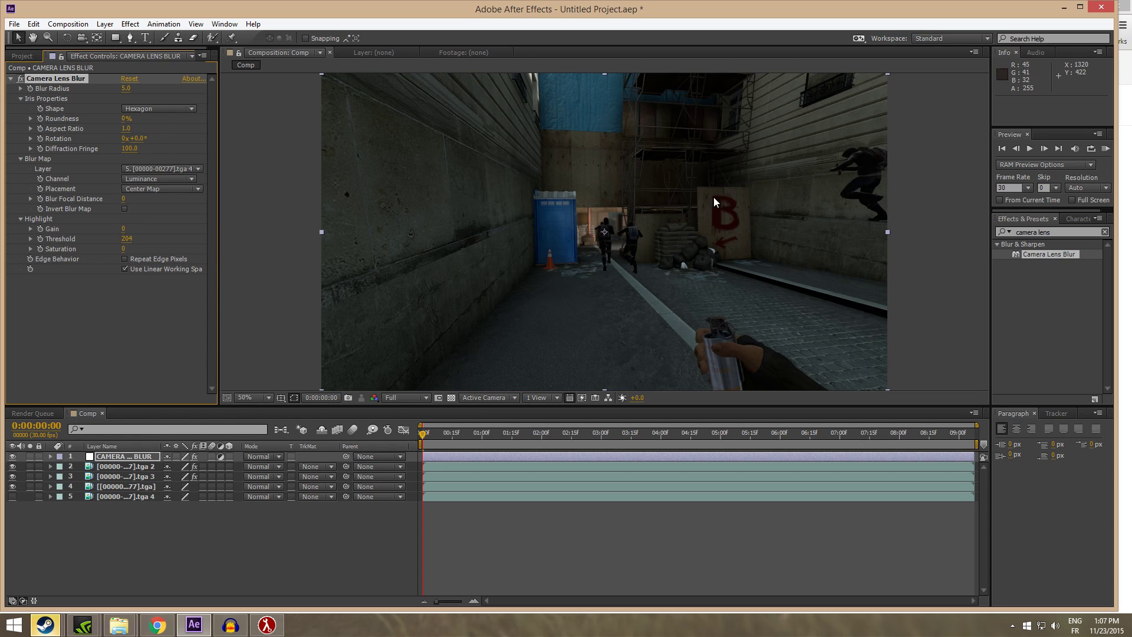
Set the Camera Lens Blur radius to 15 and the iris shape to Decagon
scroll(626, 217, "up", 5)
scroll(646, 221, "down", 1)
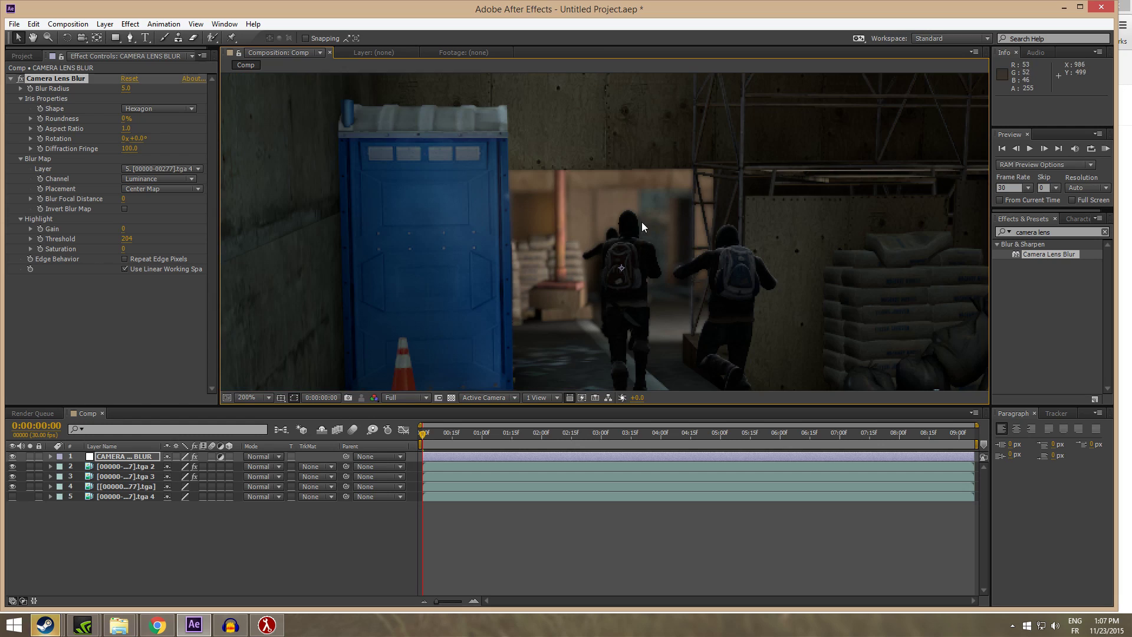
left_click(126, 89)
left_click(149, 109)
left_click(147, 213)
Examine the depth-of-field blur around the characters and background at several times in the composition
scroll(625, 251, "down", 1)
left_click_drag(625, 251, 606, 204)
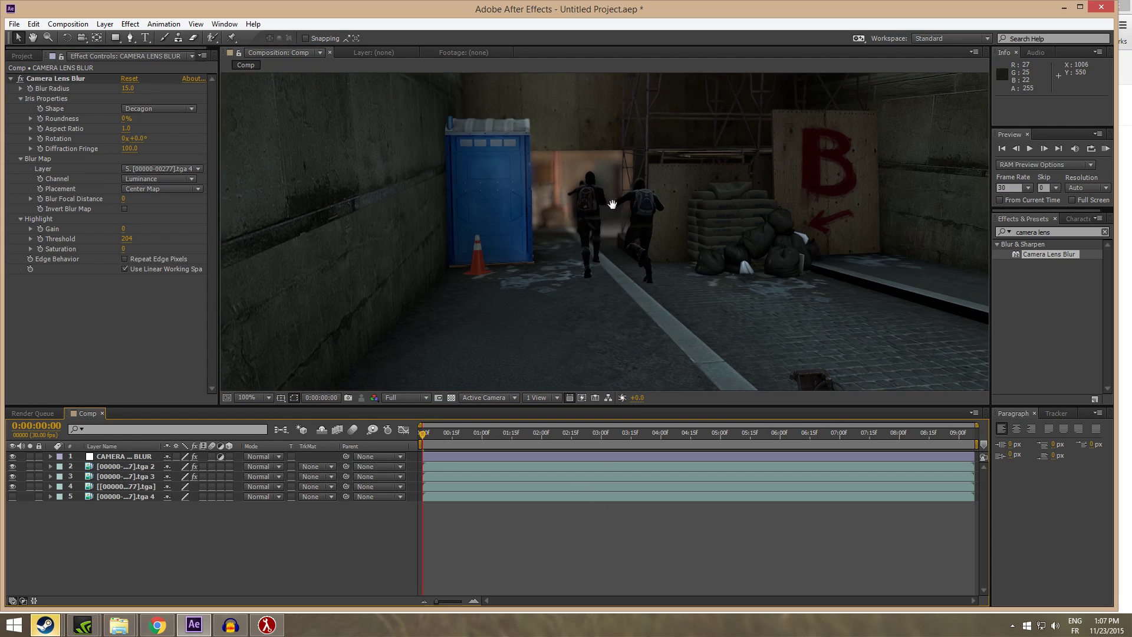
left_click(476, 433)
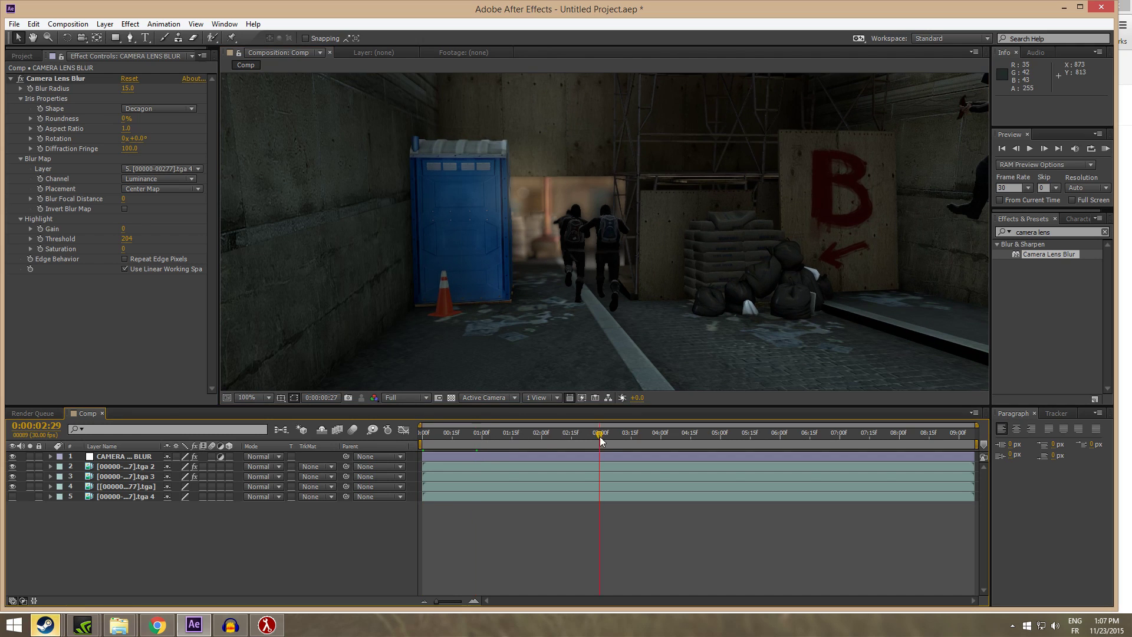
left_click(600, 433)
scroll(578, 234, "up", 2)
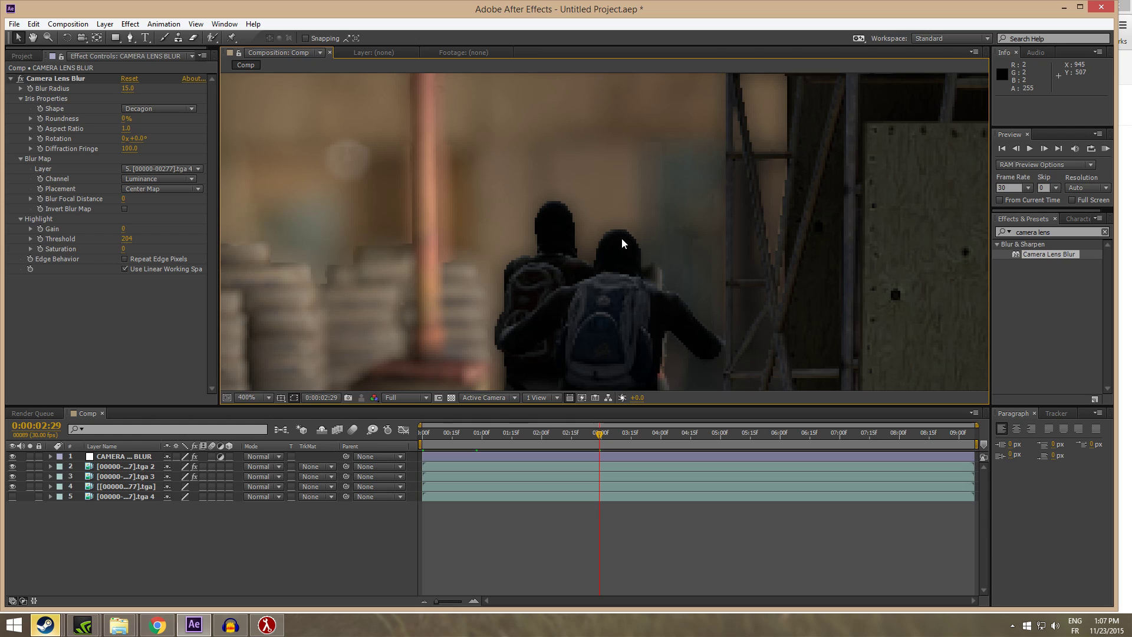
scroll(642, 231, "down", 2)
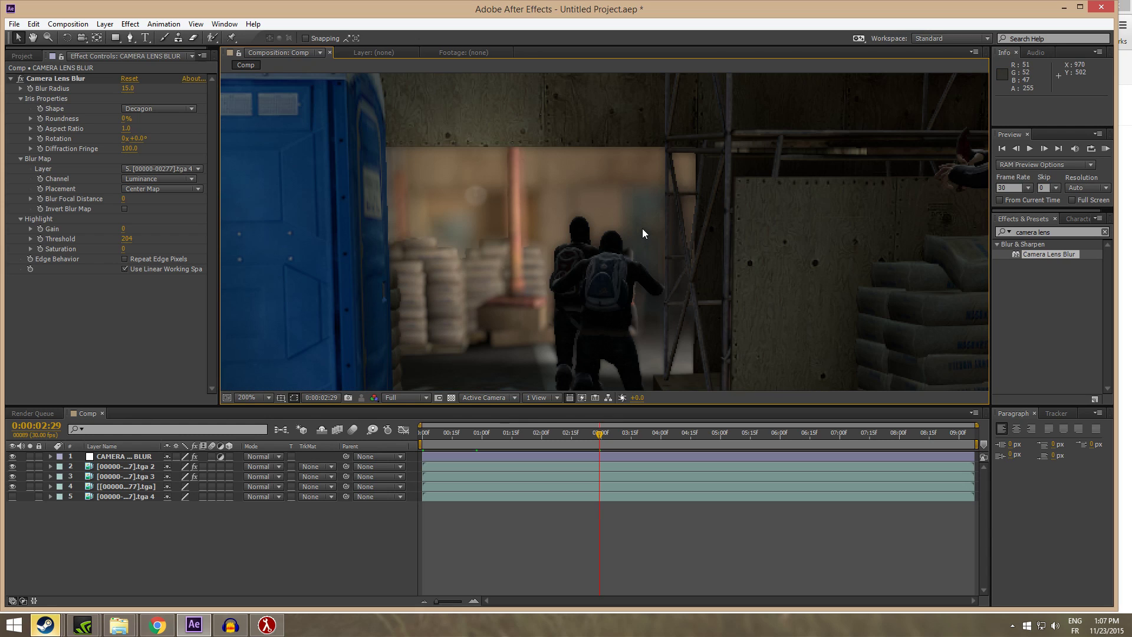
scroll(635, 262, "down", 2)
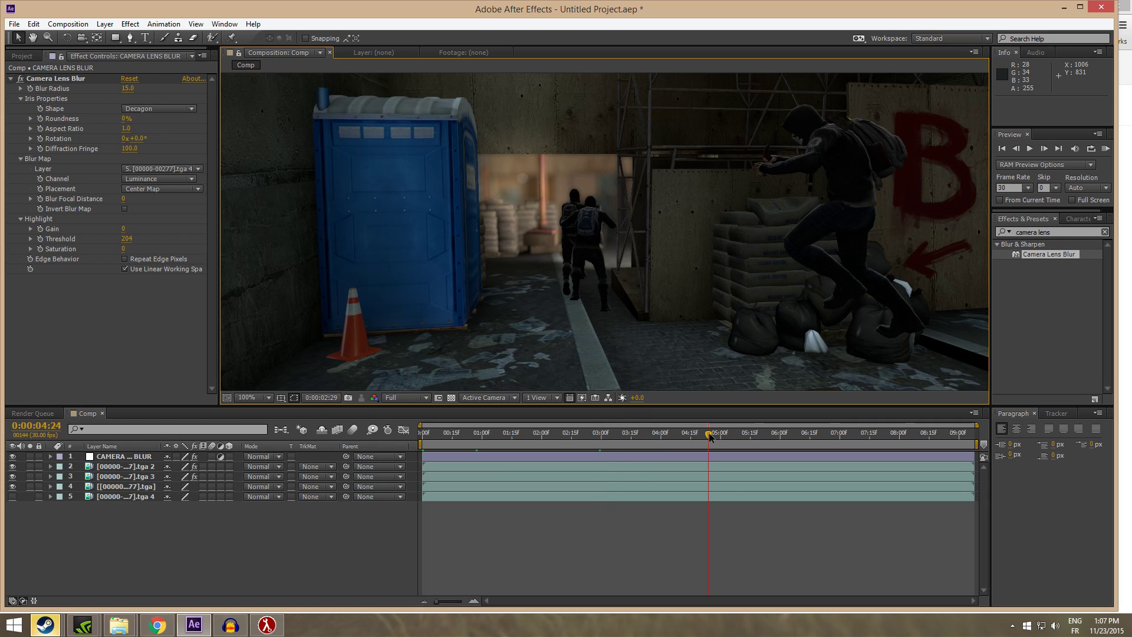
left_click_drag(710, 437, 826, 441)
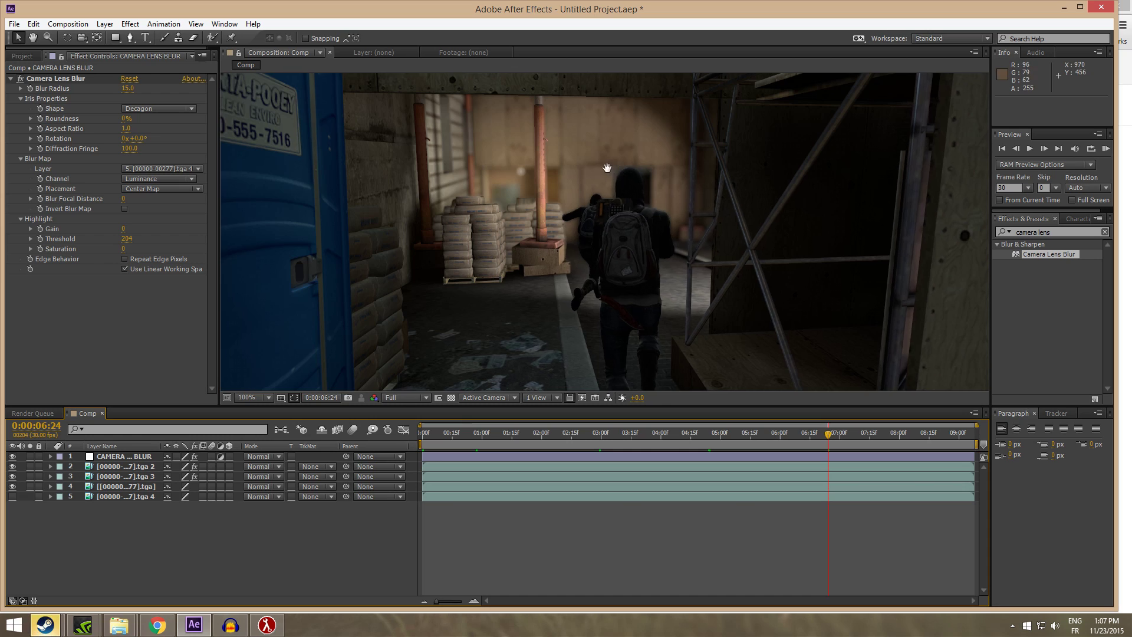
scroll(605, 168, "up", 4)
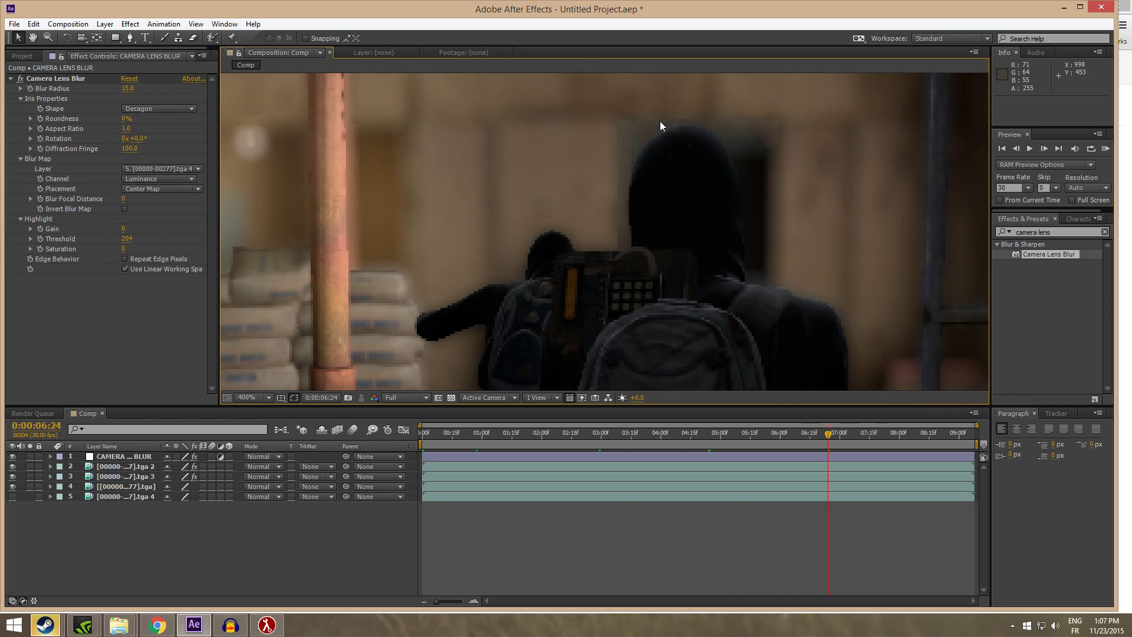
scroll(530, 298, "down", 7)
scroll(567, 262, "up", 2)
Set the Camera Lens Blur radius to 25 and check the blur at different times
left_click(127, 88)
type("25")
left_click(367, 172)
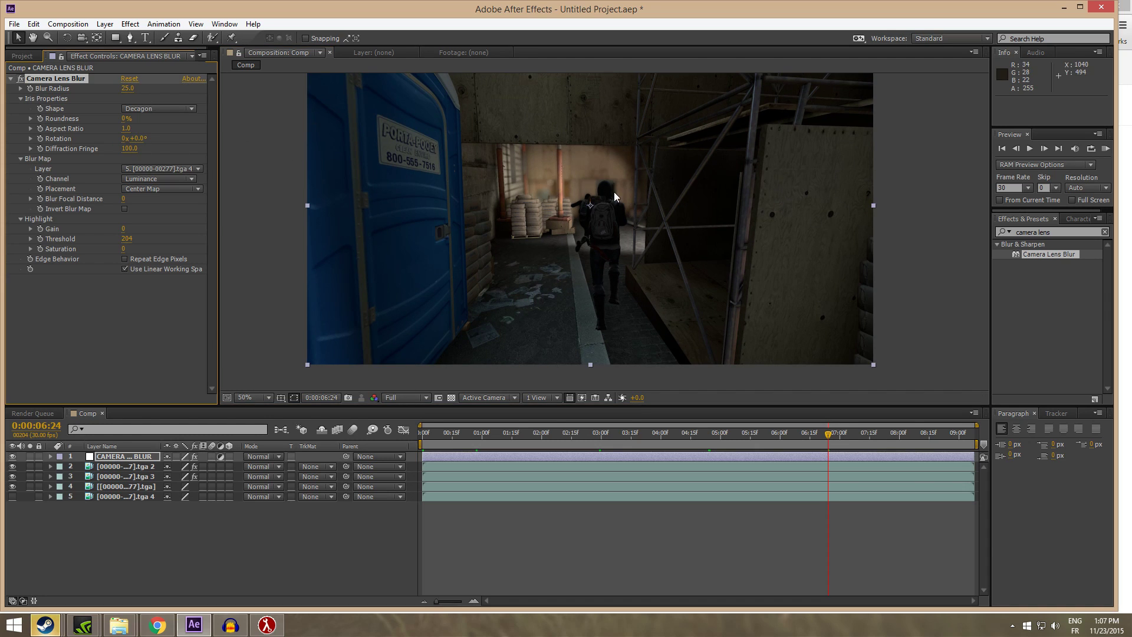
scroll(554, 201, "up", 4)
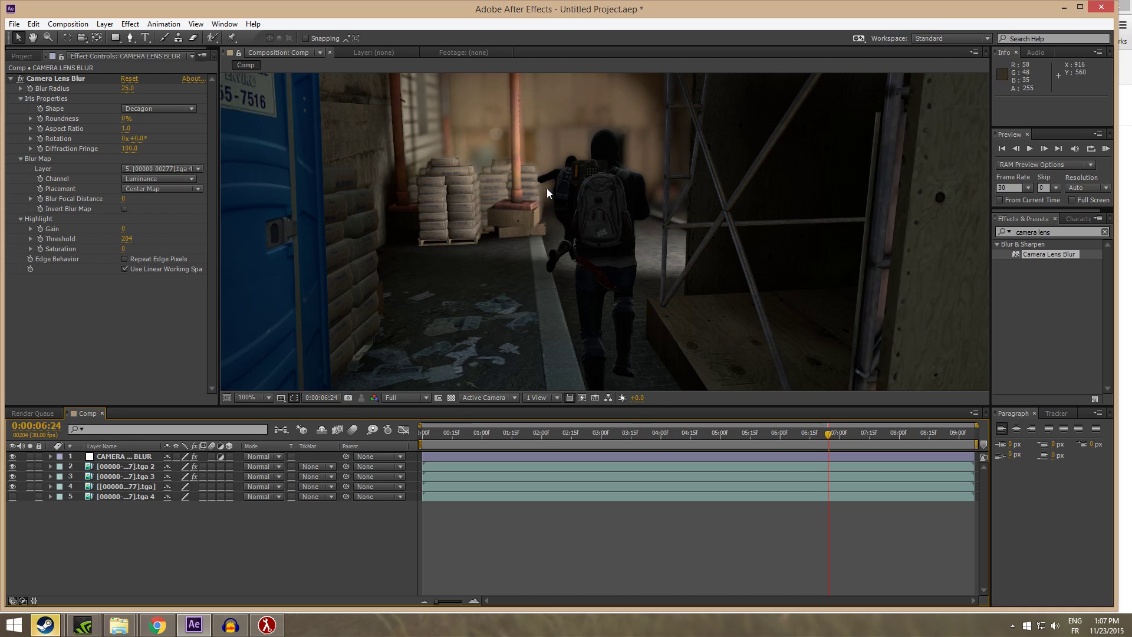
scroll(611, 190, "down", 4)
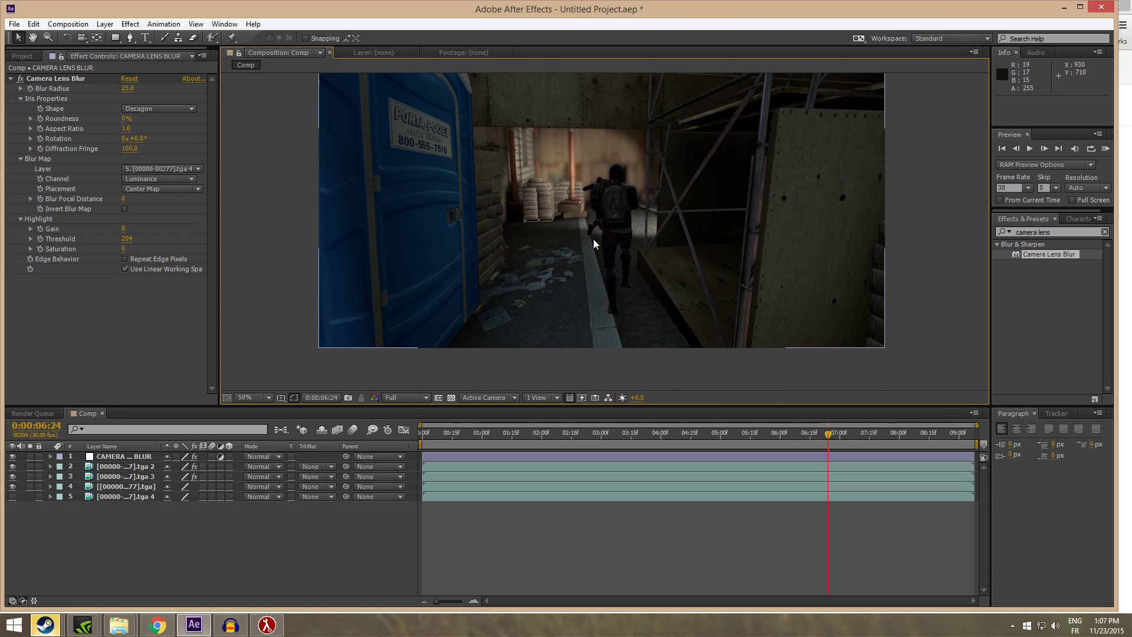
scroll(599, 253, "down", 2)
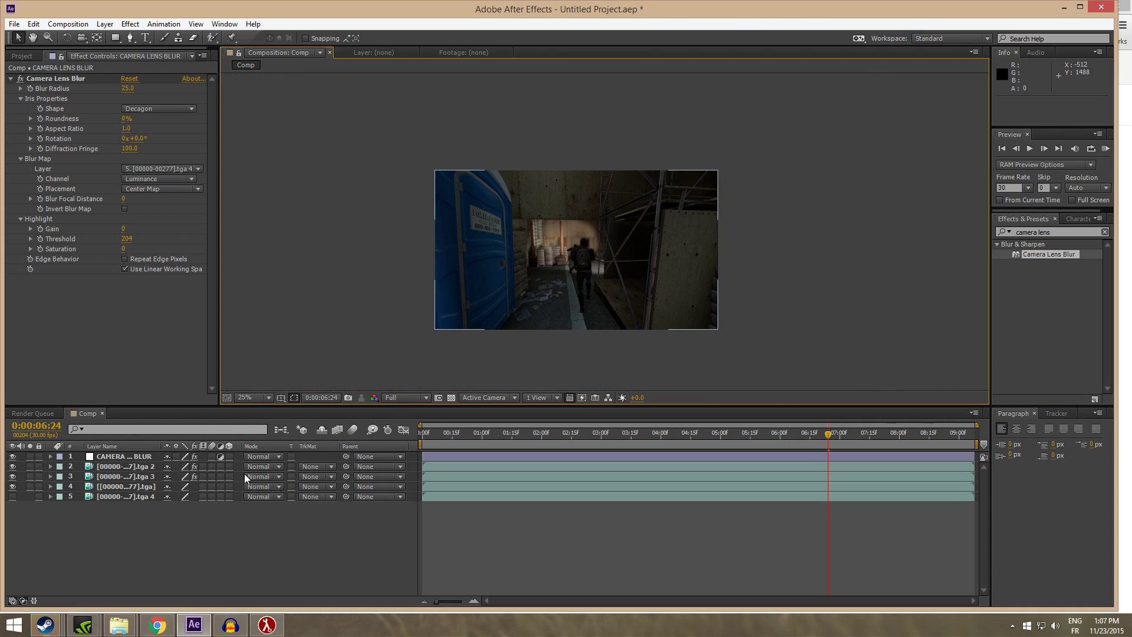
left_click(592, 435)
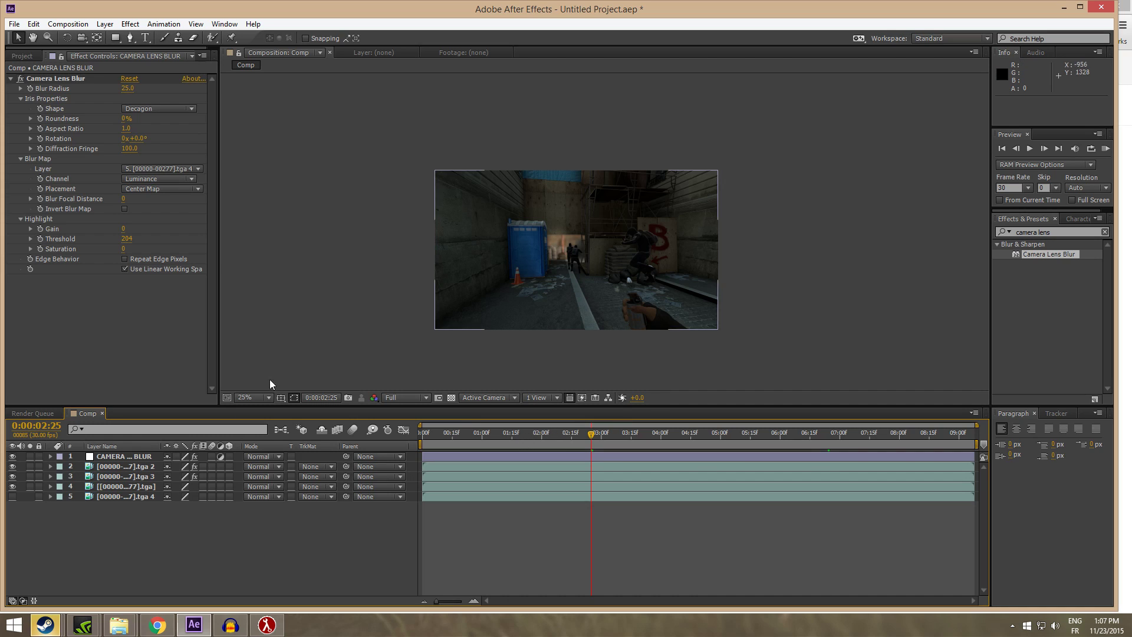
left_click(128, 476)
left_click(1045, 231)
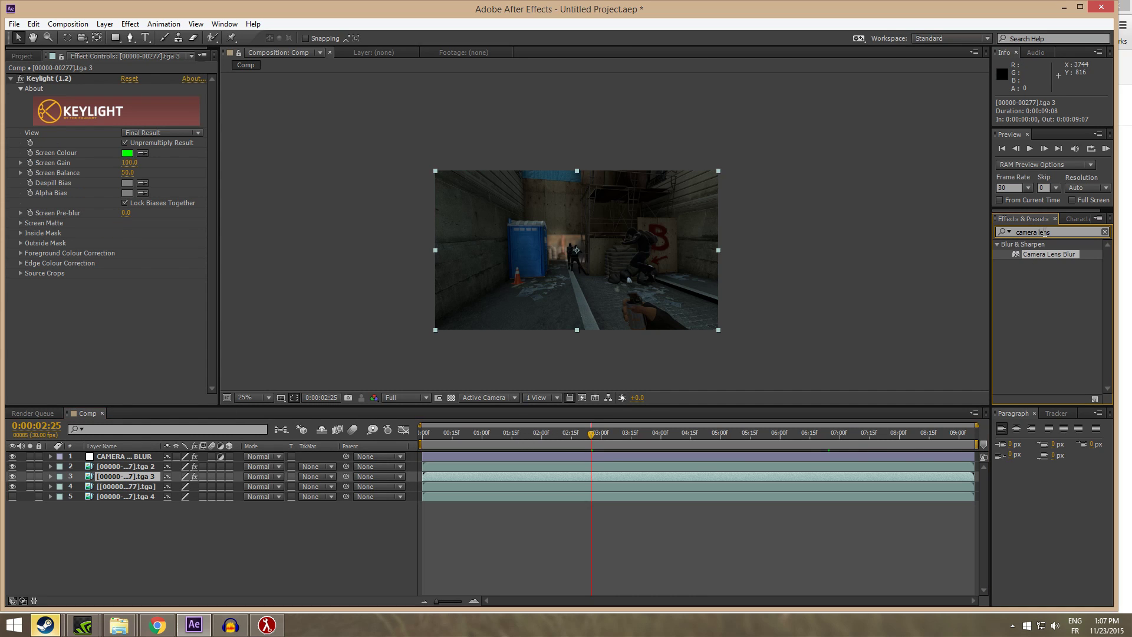
type("tint")
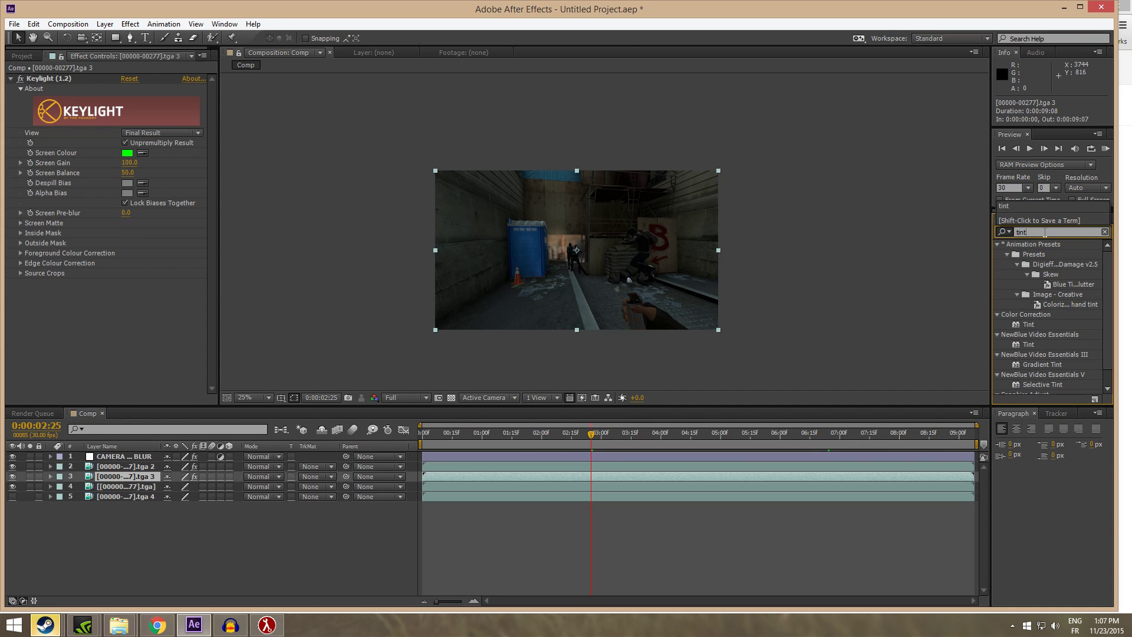
scroll(1079, 370, "down", 1)
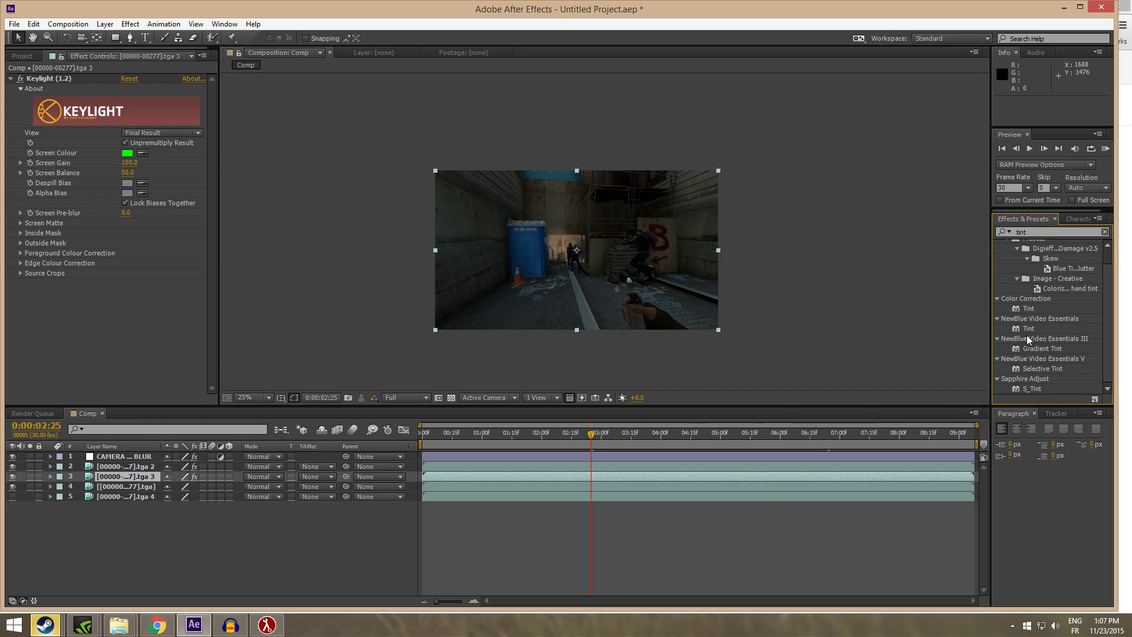
left_click_drag(1028, 309, 129, 489)
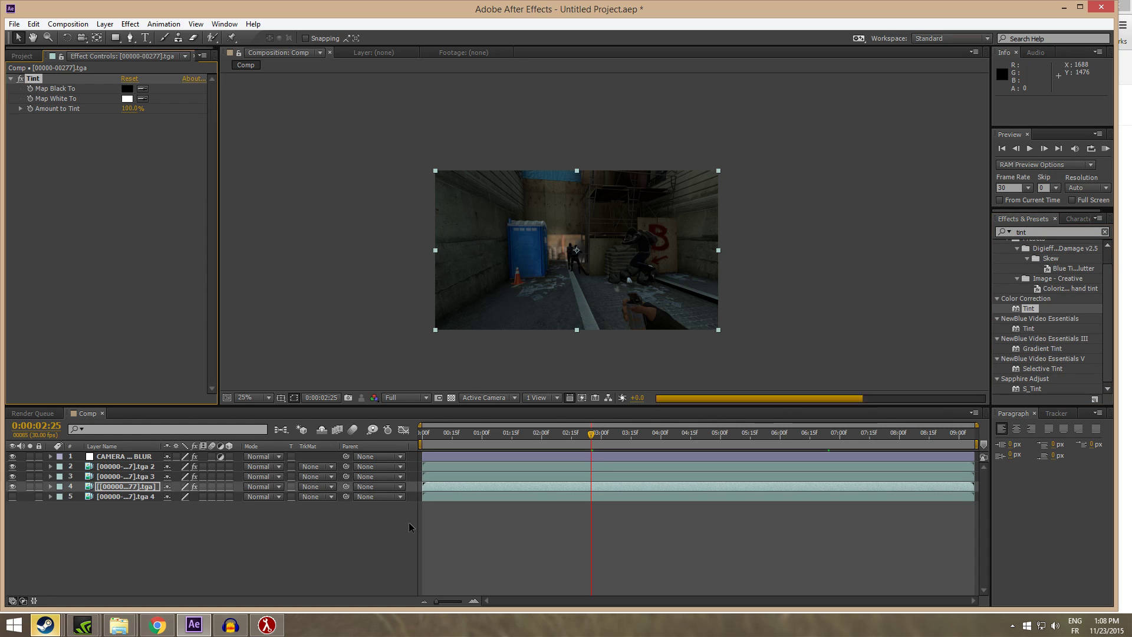
scroll(662, 268, "up", 4)
scroll(587, 270, "down", 5)
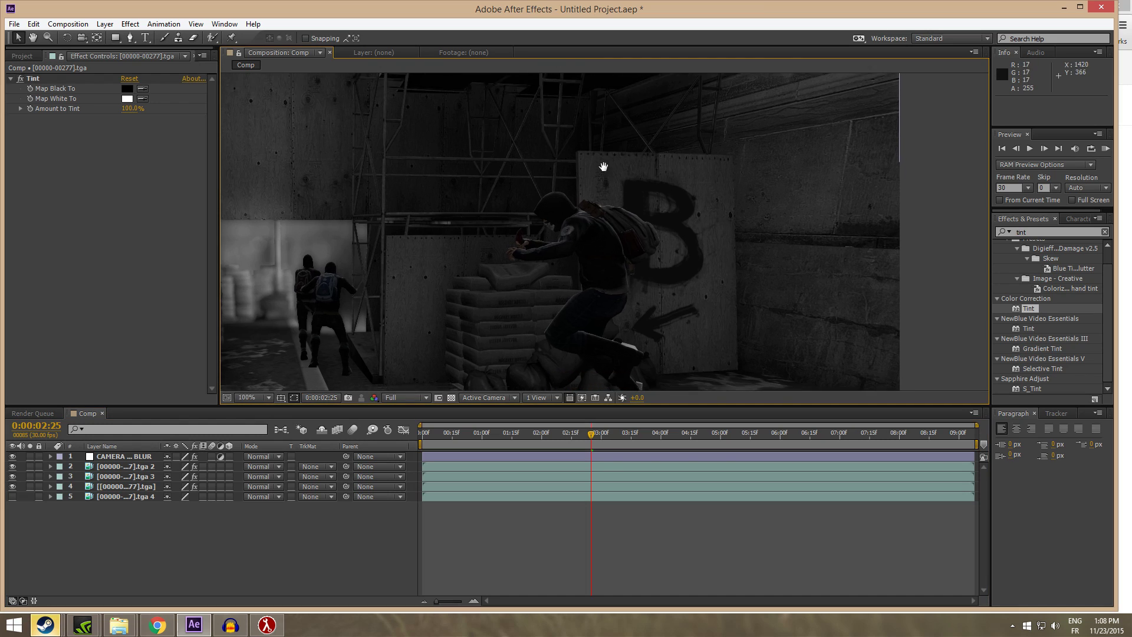
scroll(567, 284, "up", 2)
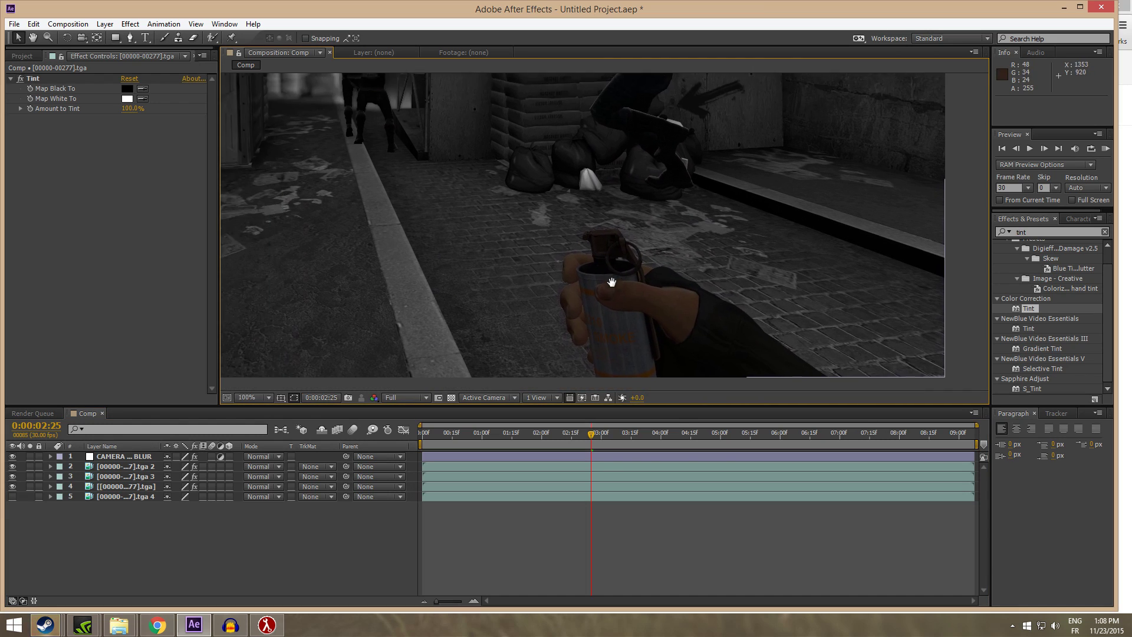
scroll(568, 238, "down", 2)
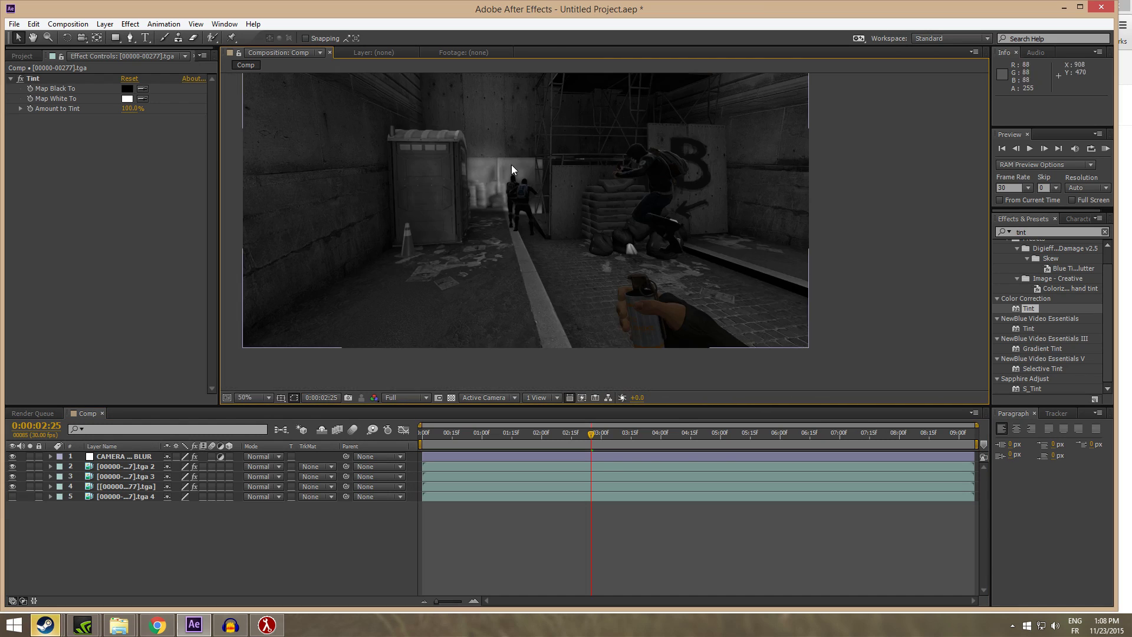
left_click(1035, 231)
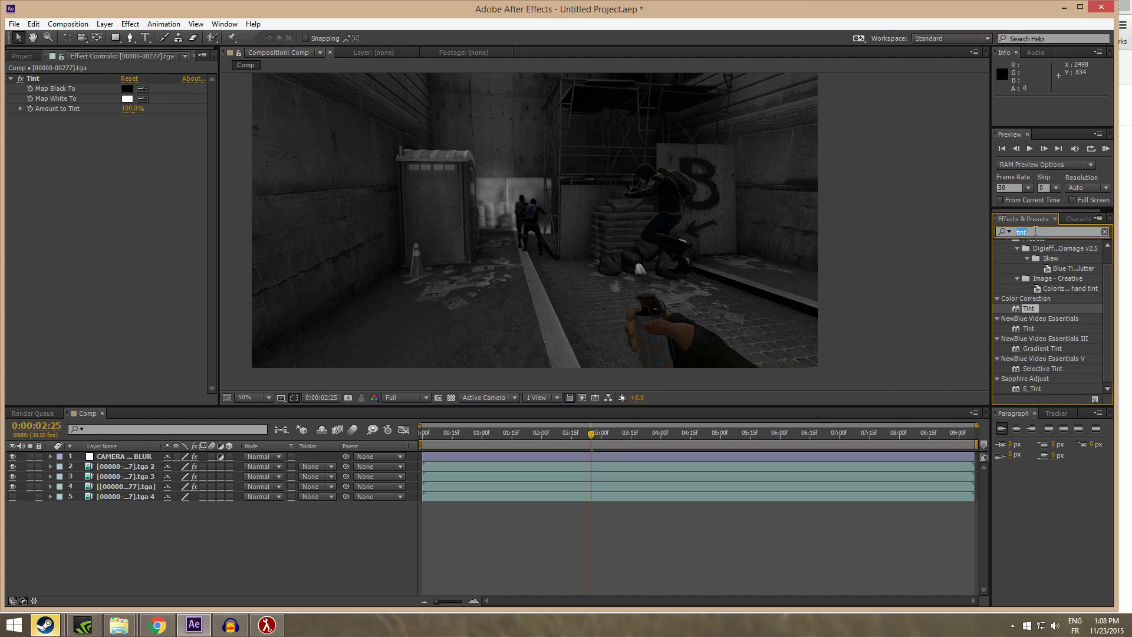
type("glow")
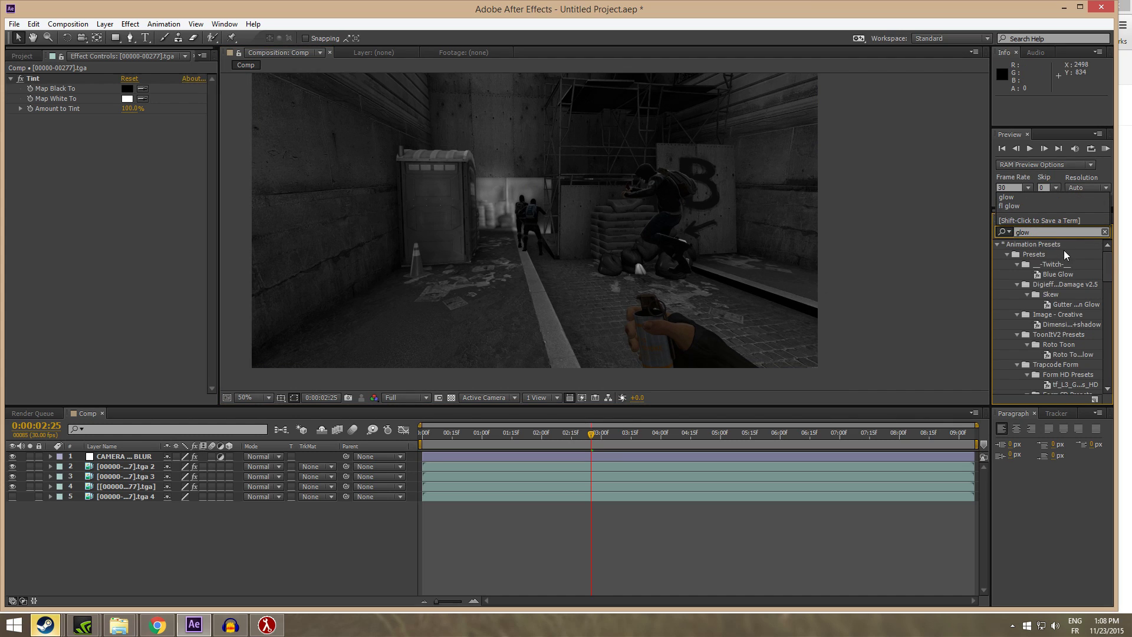
scroll(1056, 283, "down", 10)
left_click_drag(1031, 357, 136, 476)
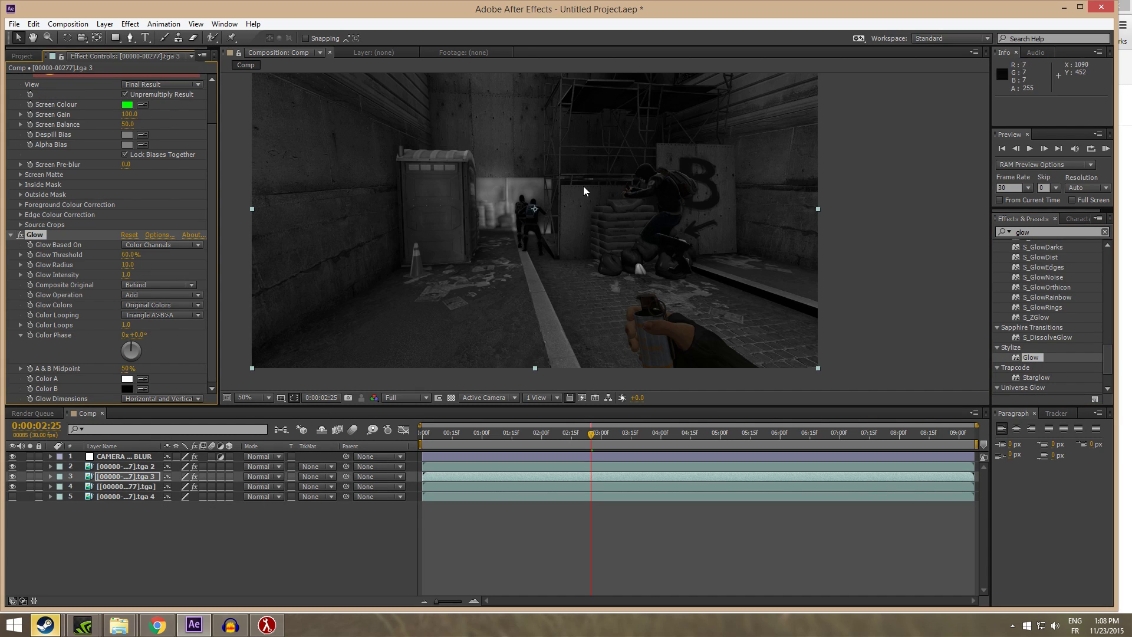
Set the Glow threshold to 5.5% and radius to 52, and check the characters' glow at different times
left_click_drag(131, 257, 156, 265)
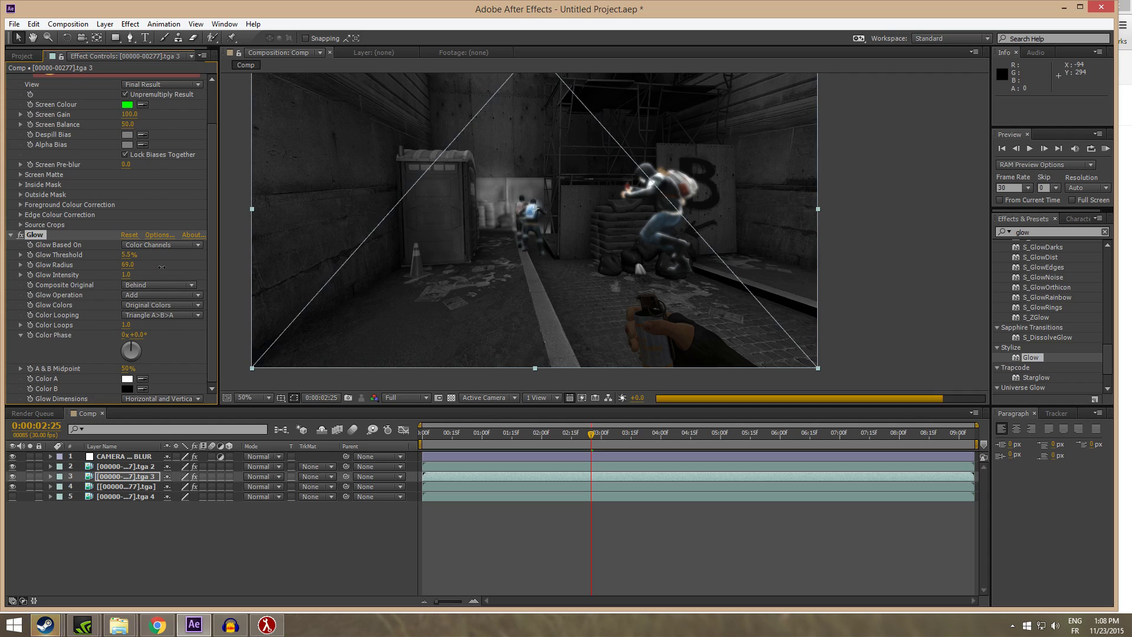
left_click(531, 543)
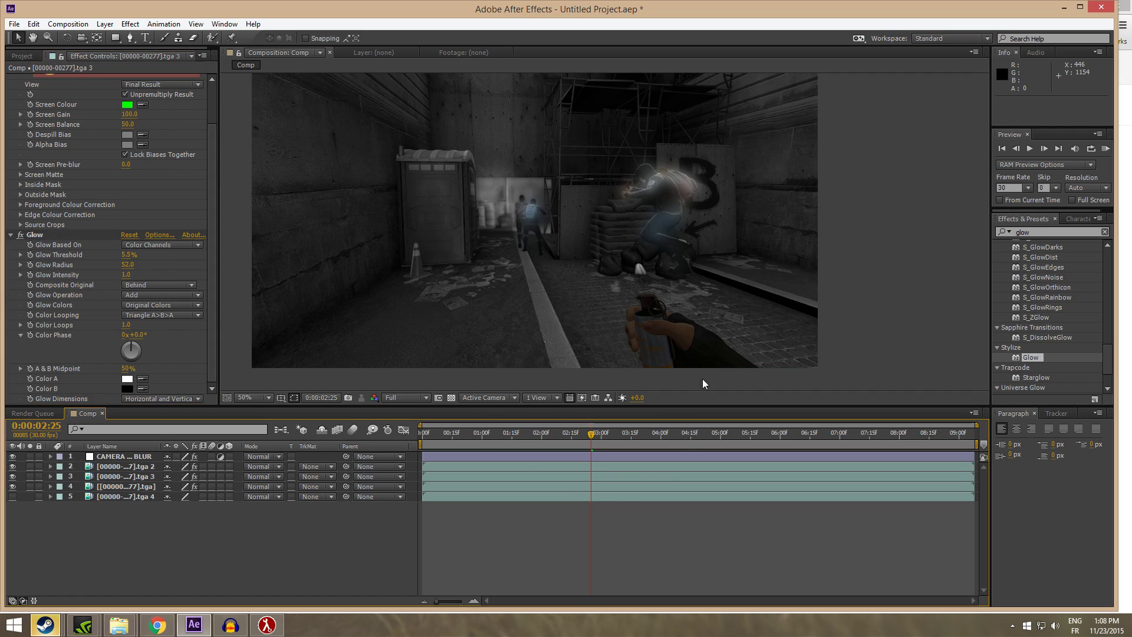
left_click_drag(631, 434, 649, 434)
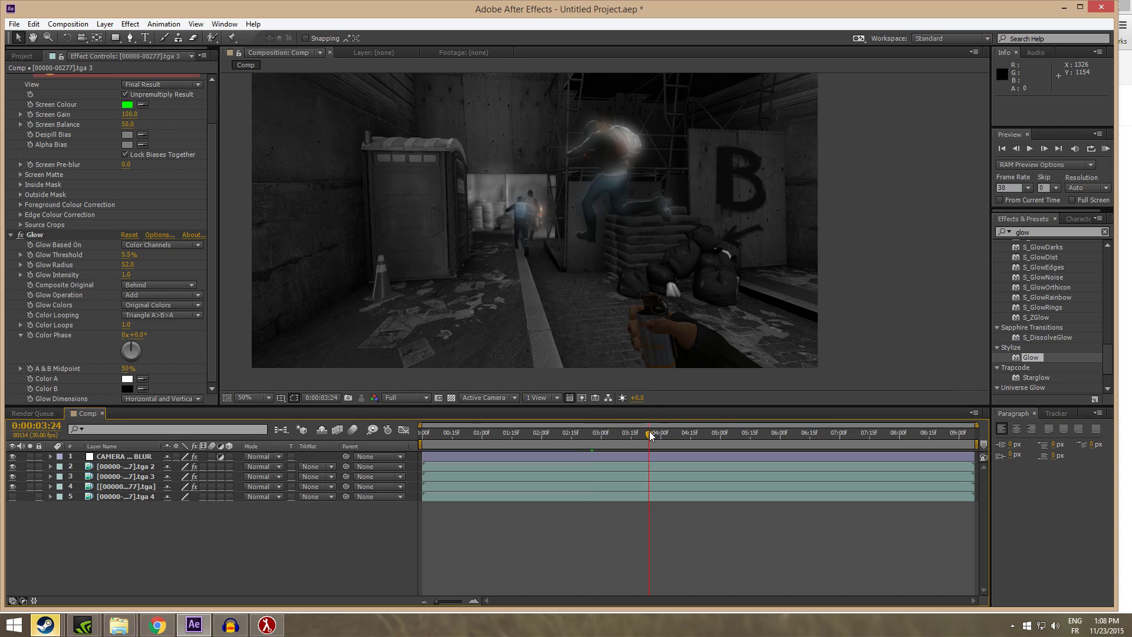
left_click_drag(744, 435, 818, 436)
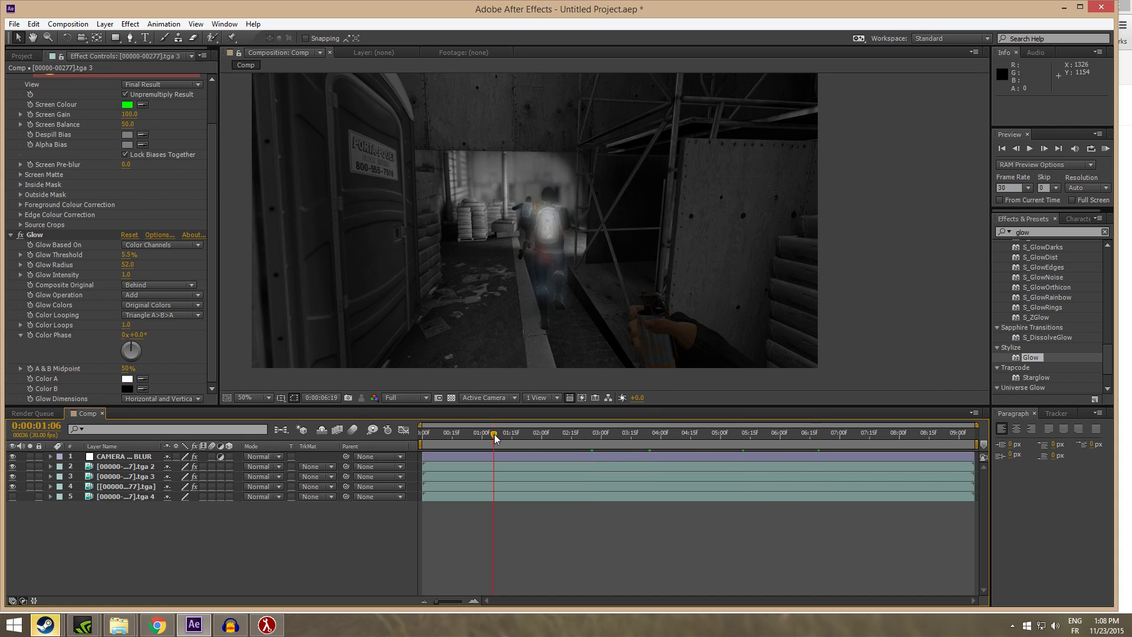
left_click(495, 434)
key("comma")
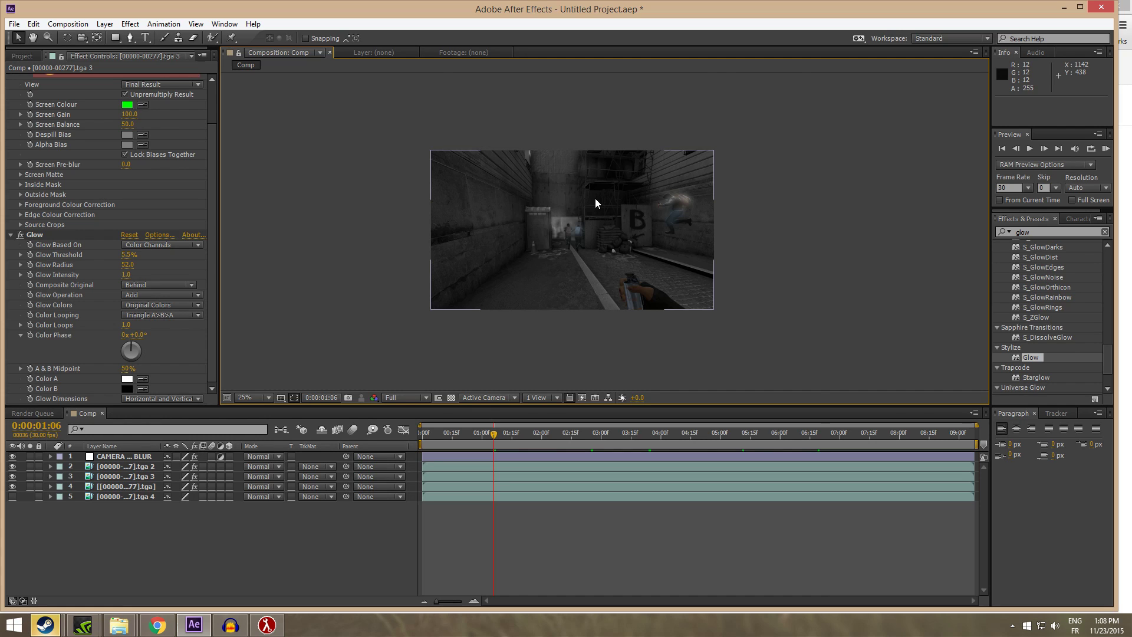
scroll(597, 199, "up", 2)
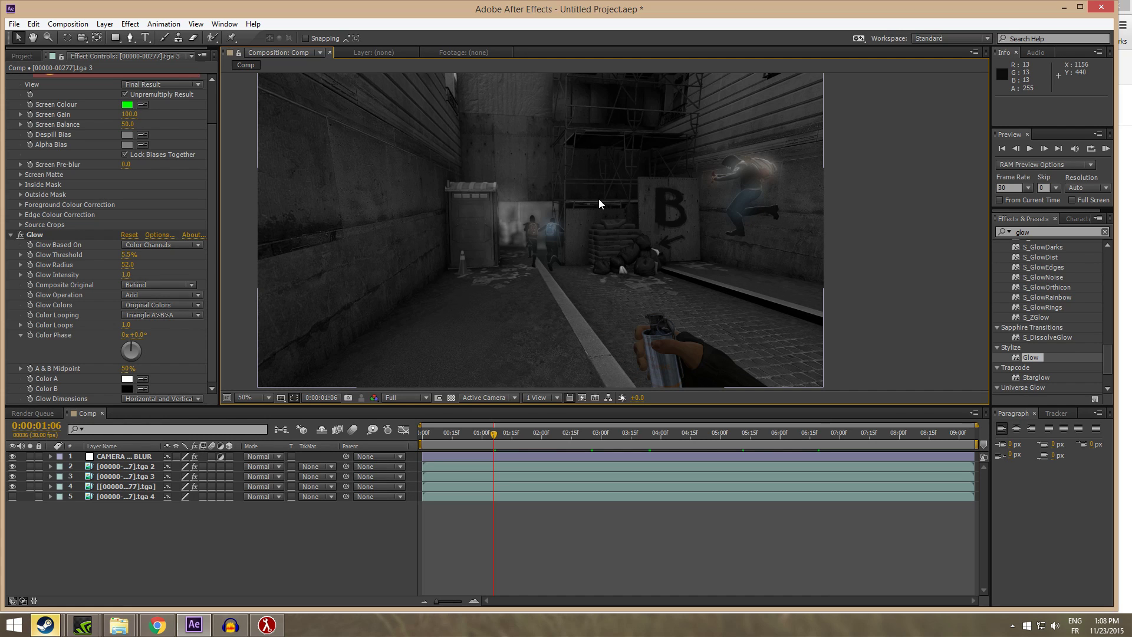